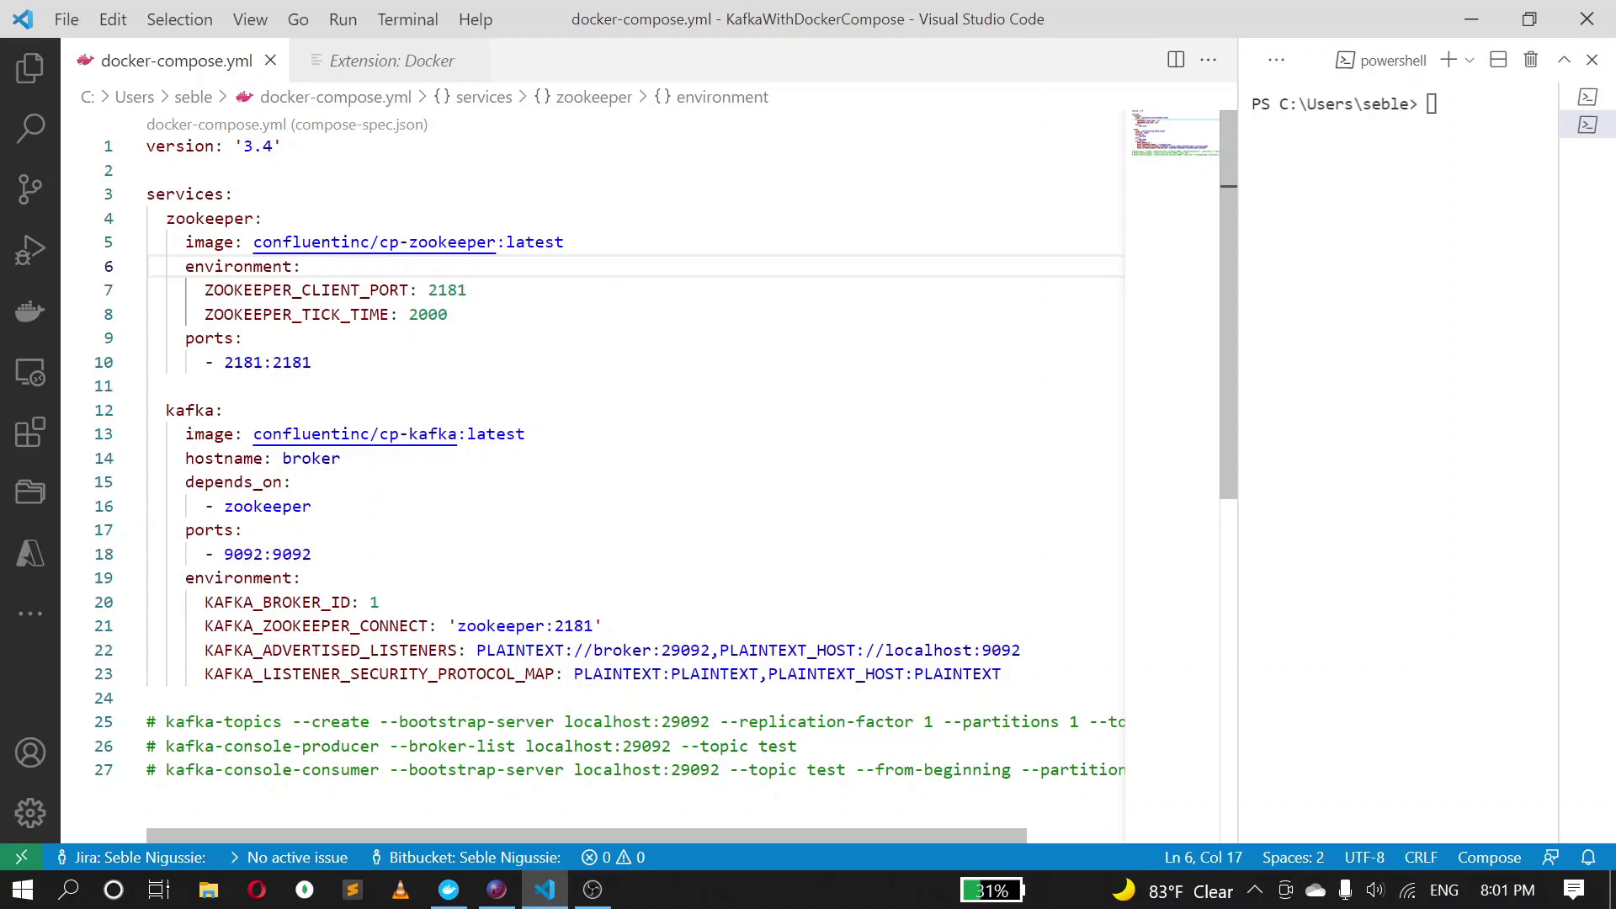
# Review the compose file's zookeeper and kafka services and their ports 2181 and 9092.
pyautogui.click(656, 241)
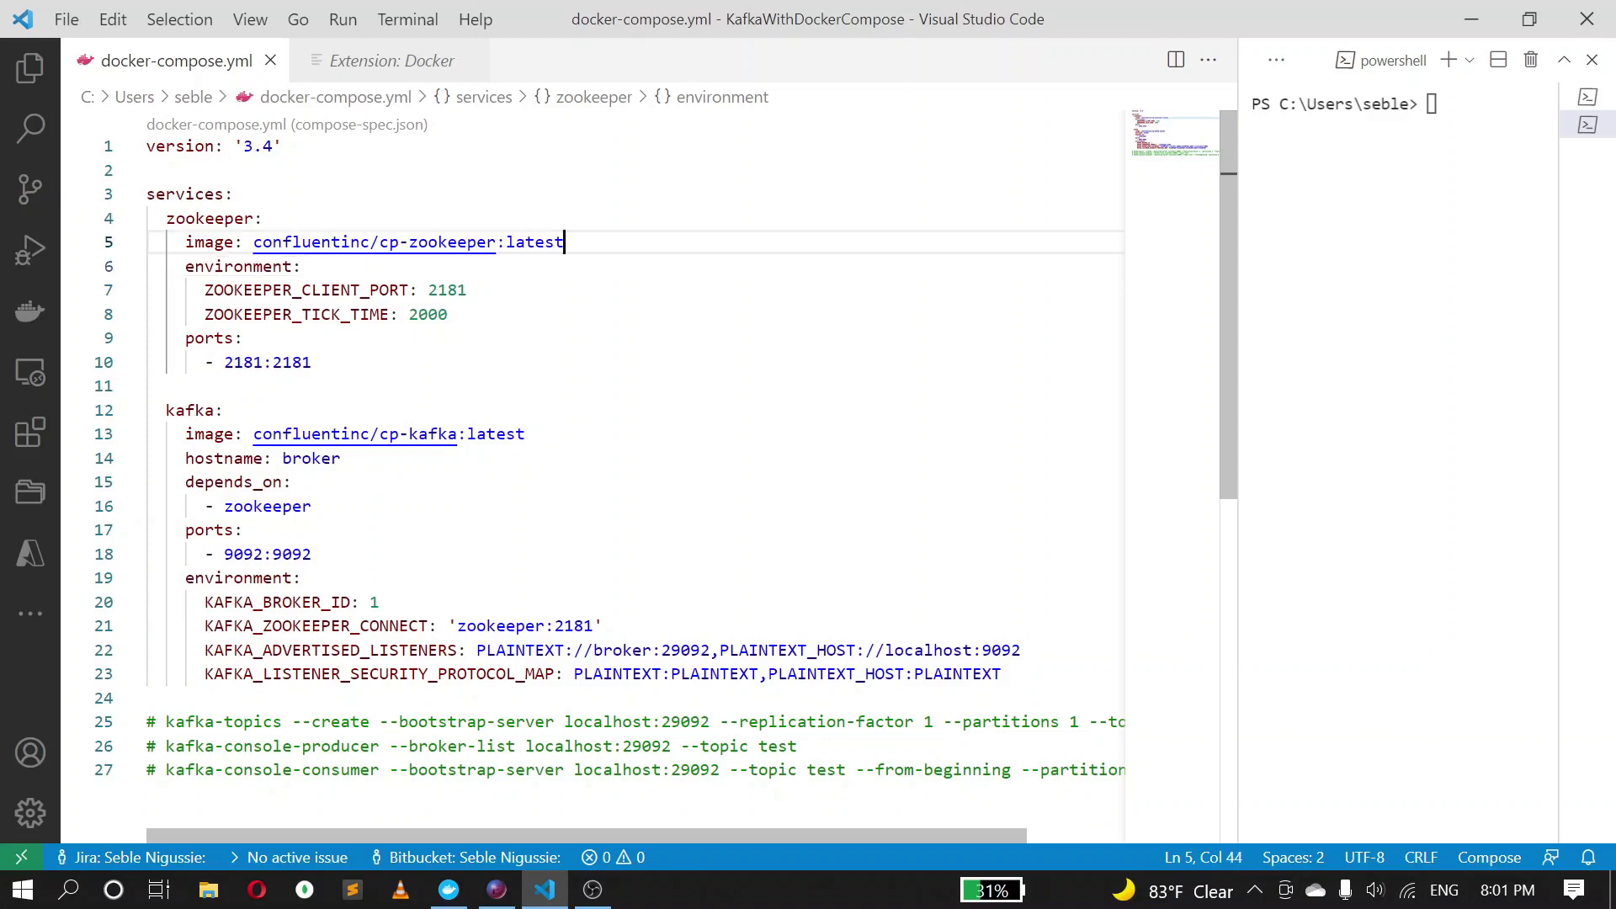
pyautogui.click(31, 66)
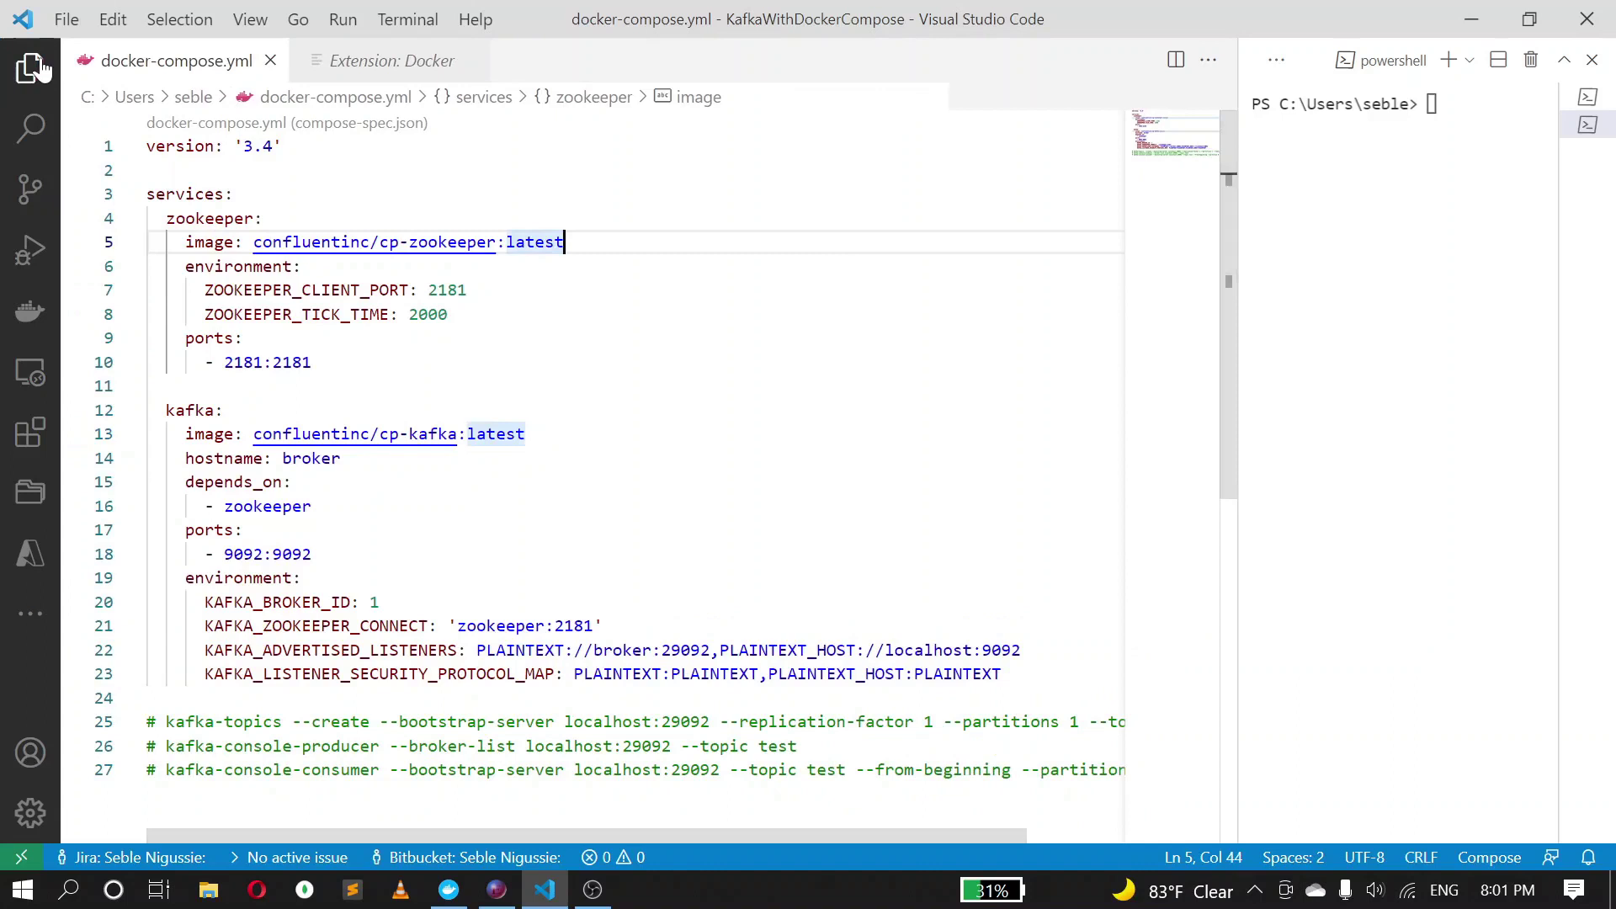
pyautogui.doubleClick(211, 218)
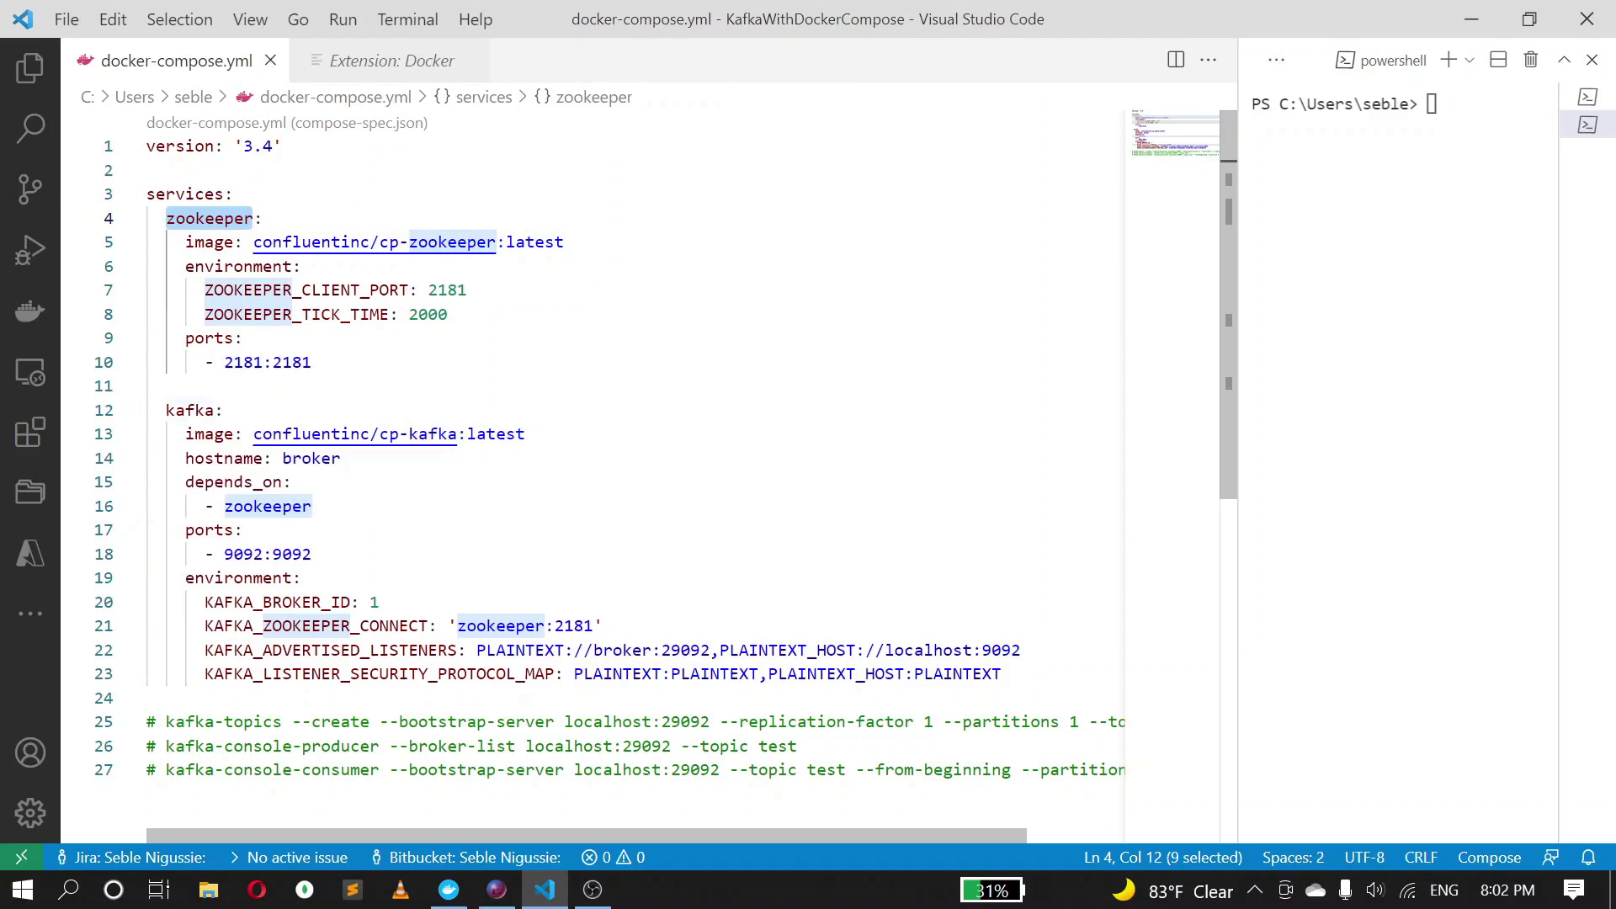
pyautogui.doubleClick(192, 409)
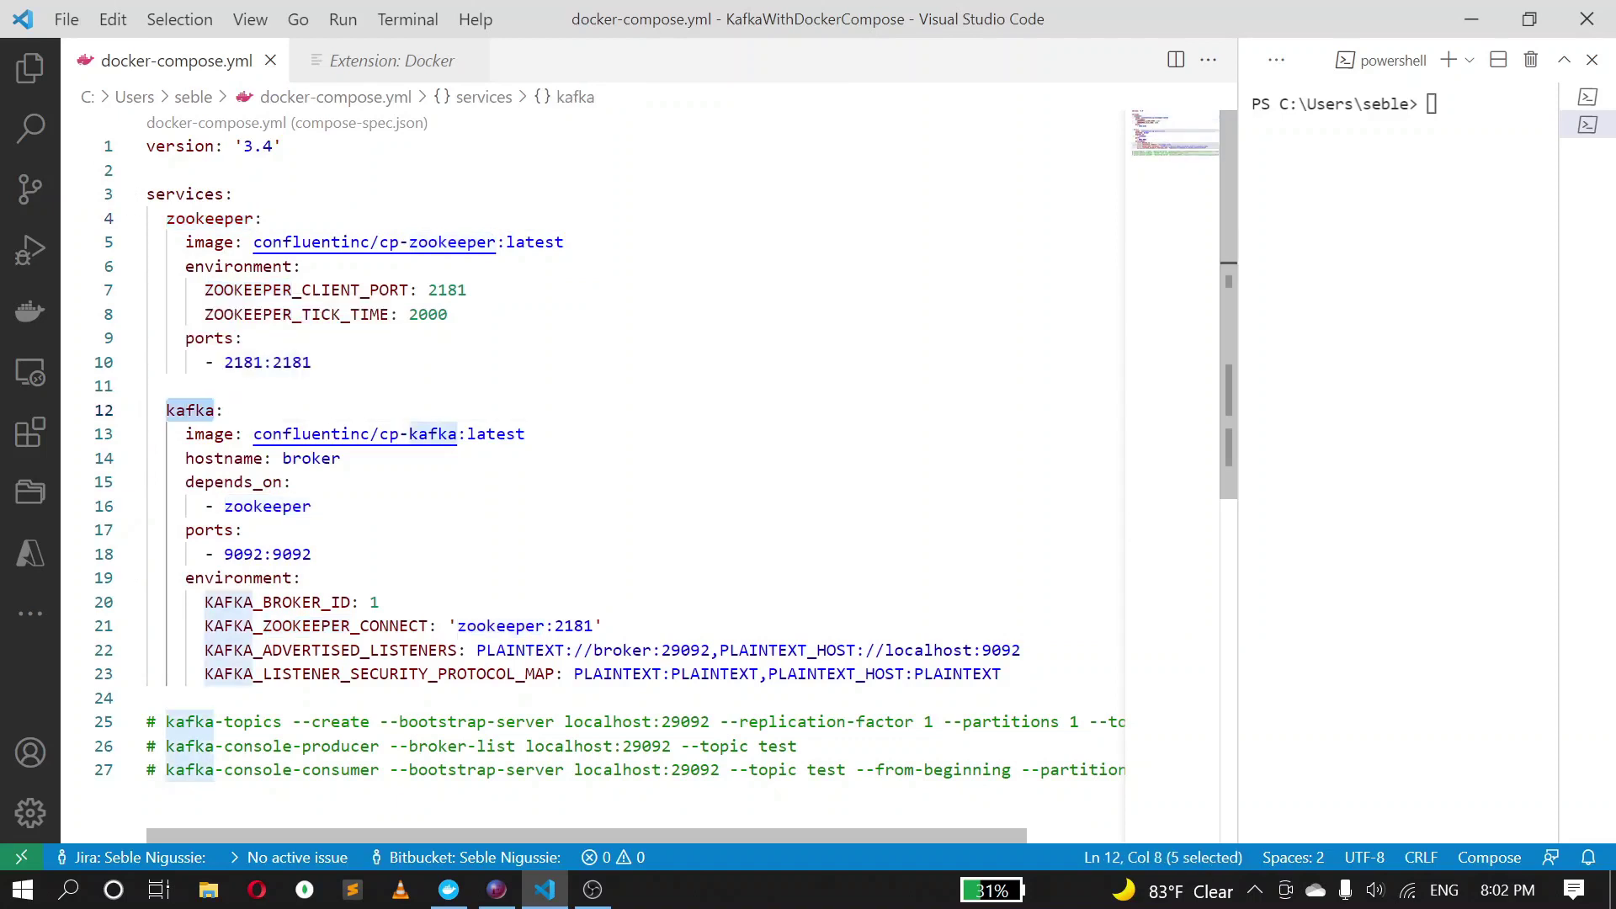
pyautogui.doubleClick(211, 219)
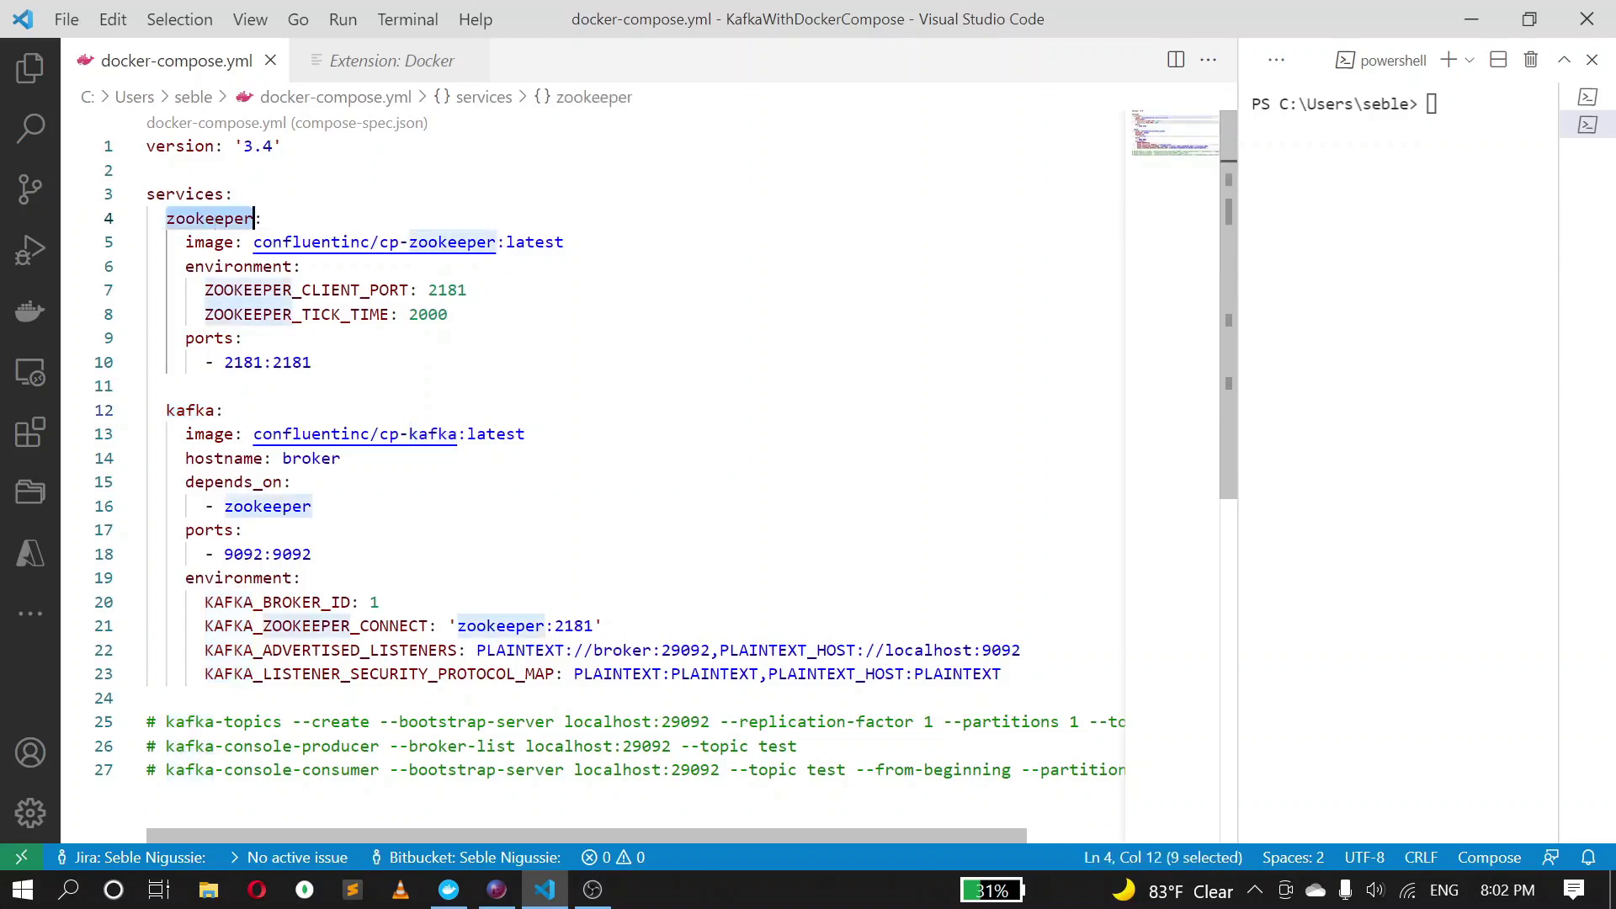
pyautogui.doubleClick(246, 363)
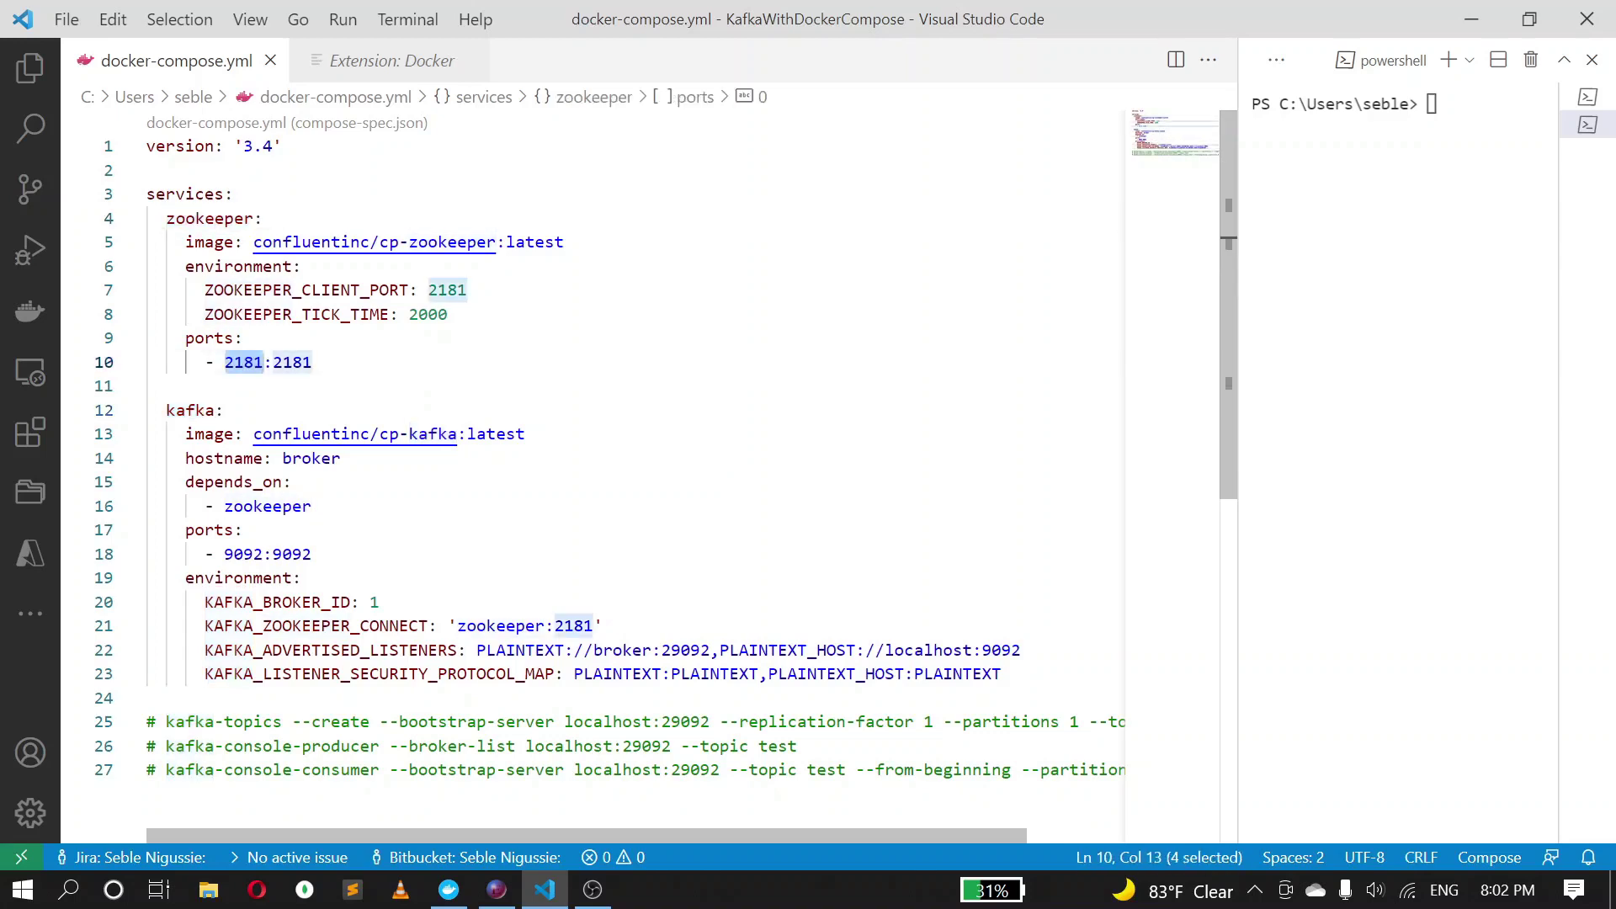
pyautogui.doubleClick(189, 410)
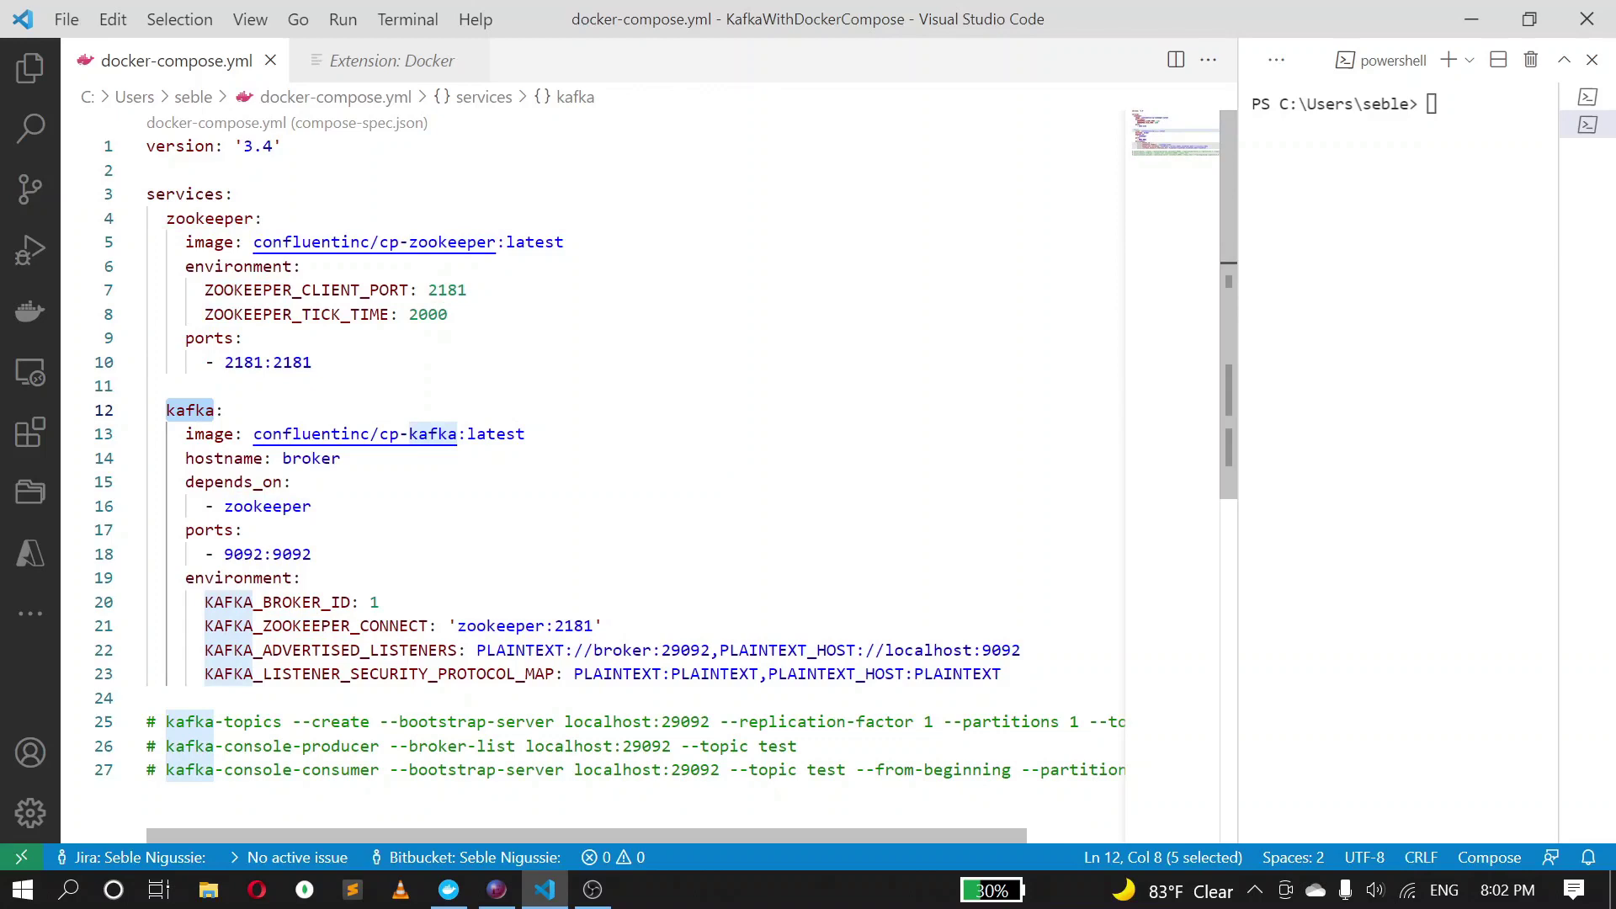
pyautogui.click(304, 578)
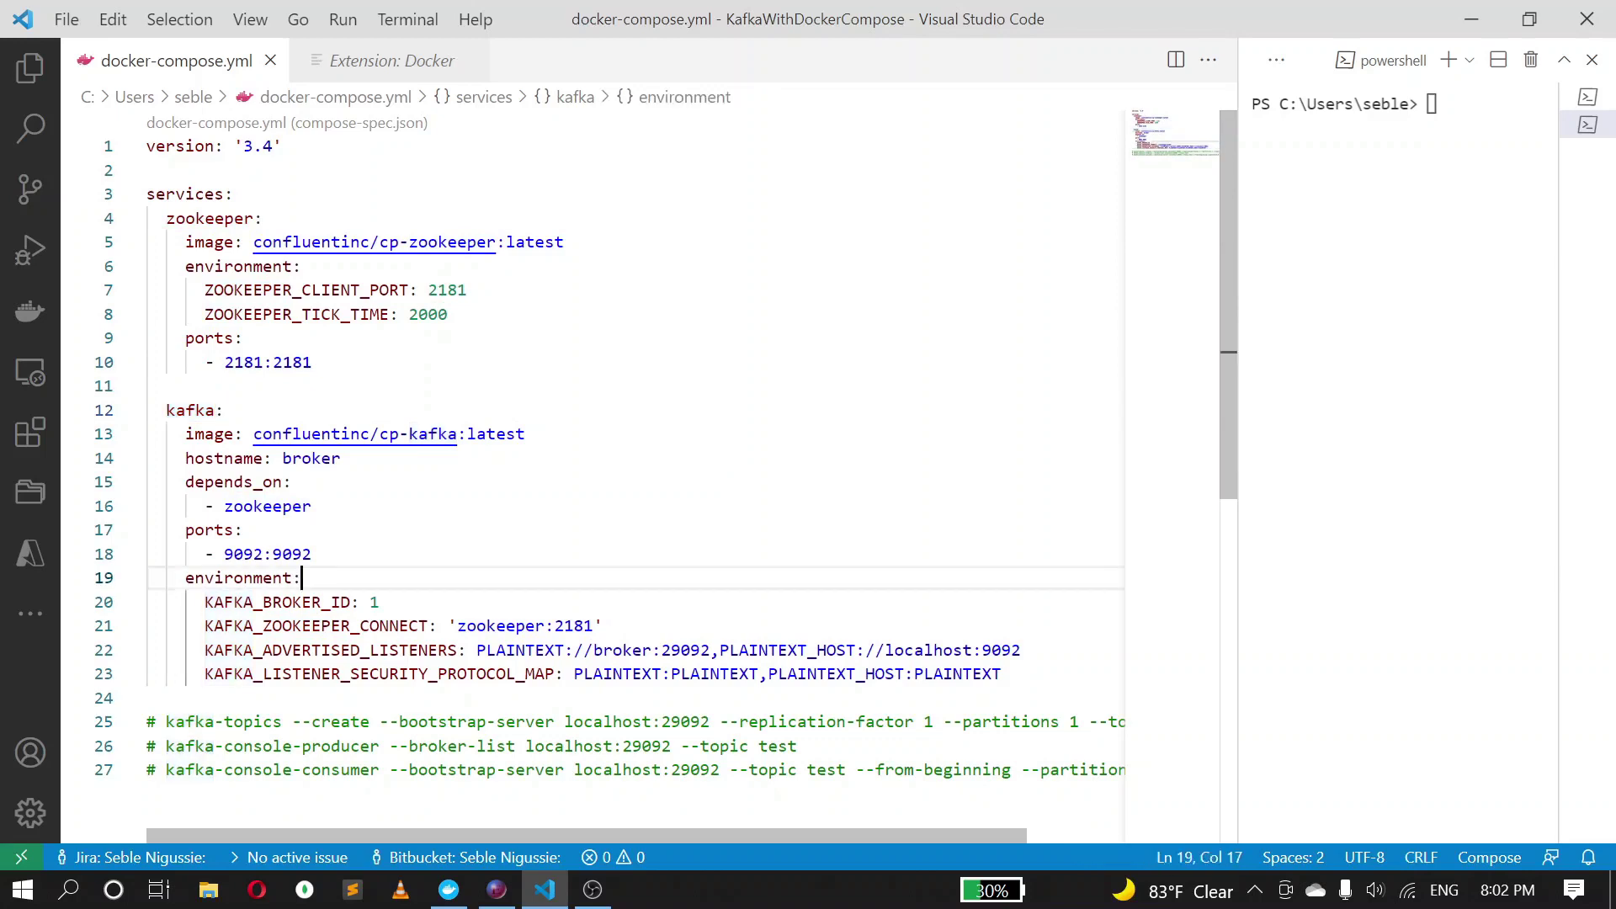
pyautogui.doubleClick(243, 553)
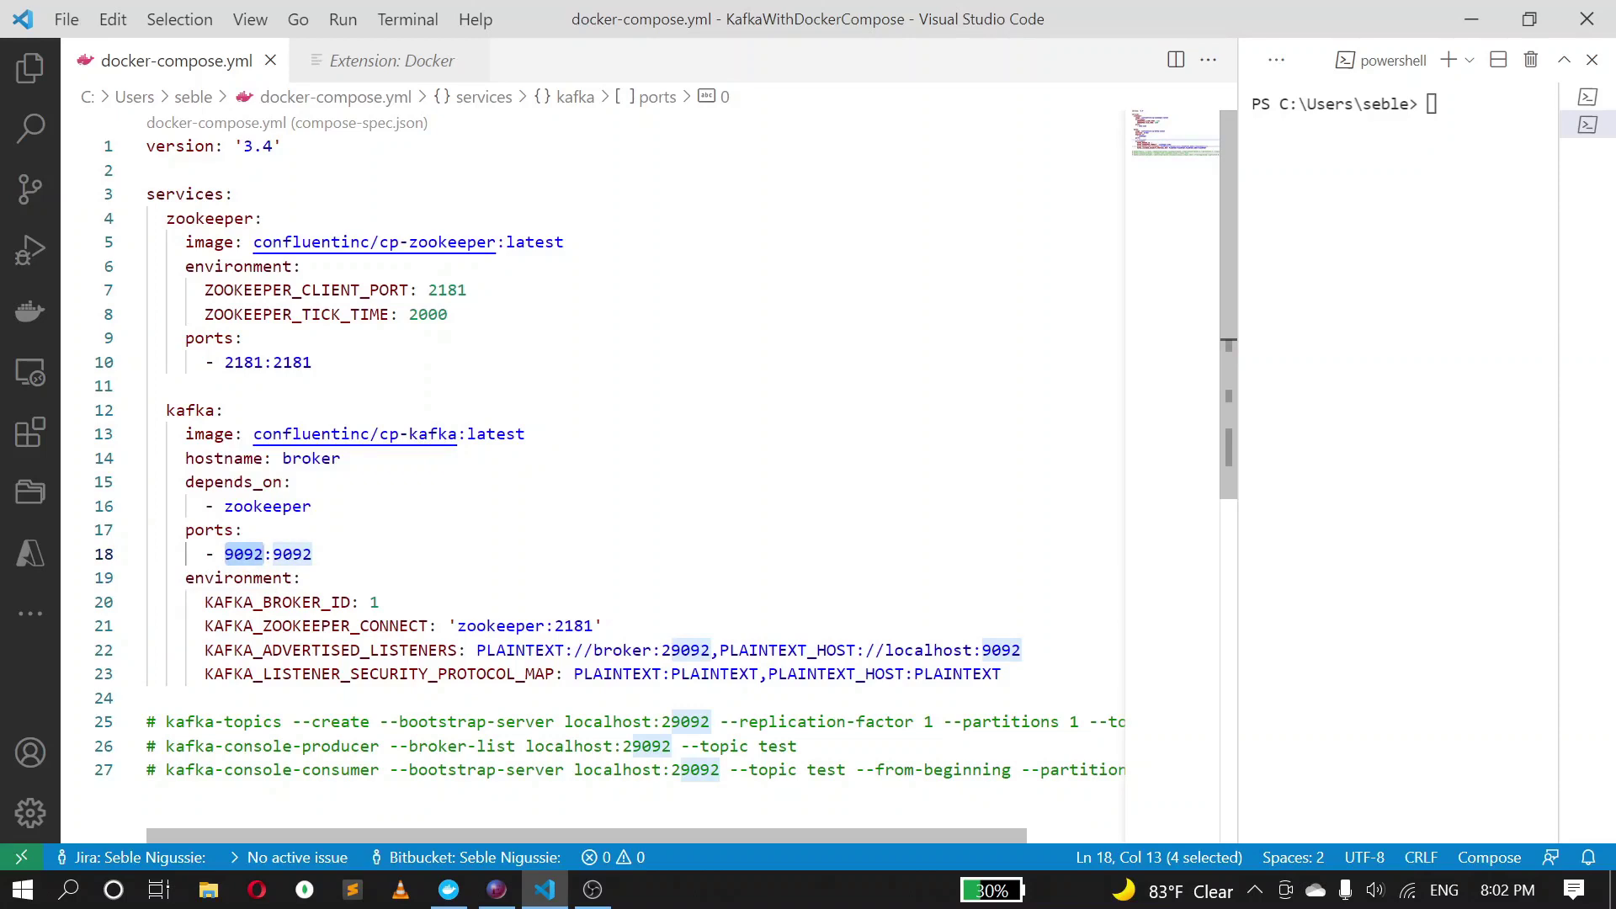
# Inspect kafka's advertised listener broker:29092 and its PLAINTEXT listener security protocol map.
pyautogui.click(719, 649)
pyautogui.press('Left')
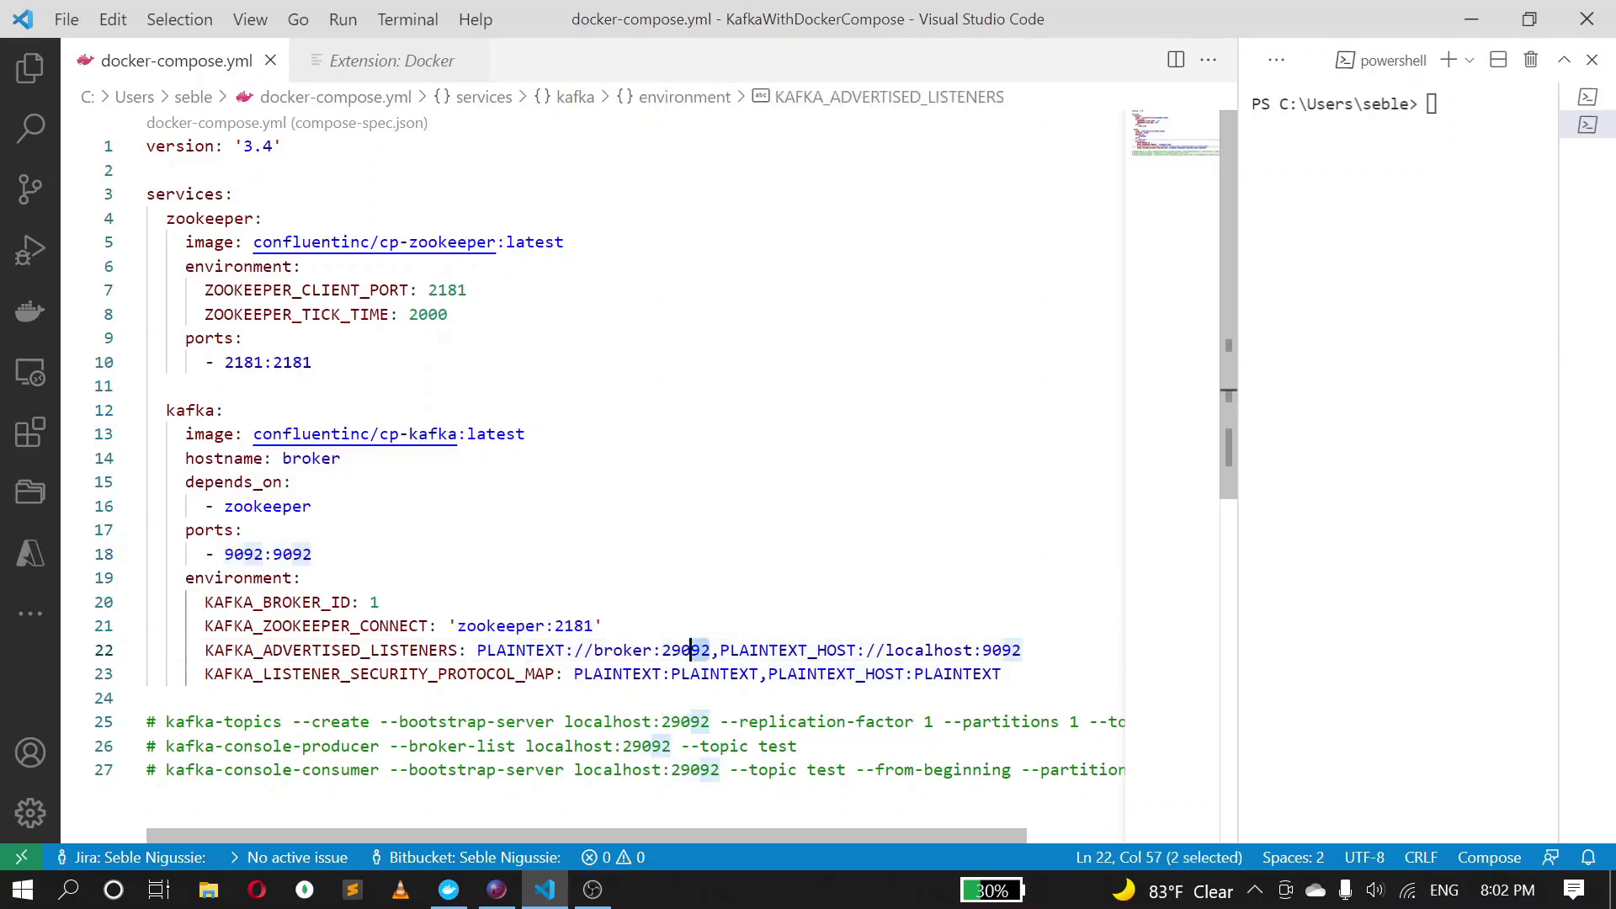
pyautogui.hotkey('shift', 'Left')
pyautogui.hotkey('shift', 'Left')
pyautogui.hotkey('shift', 'Left')
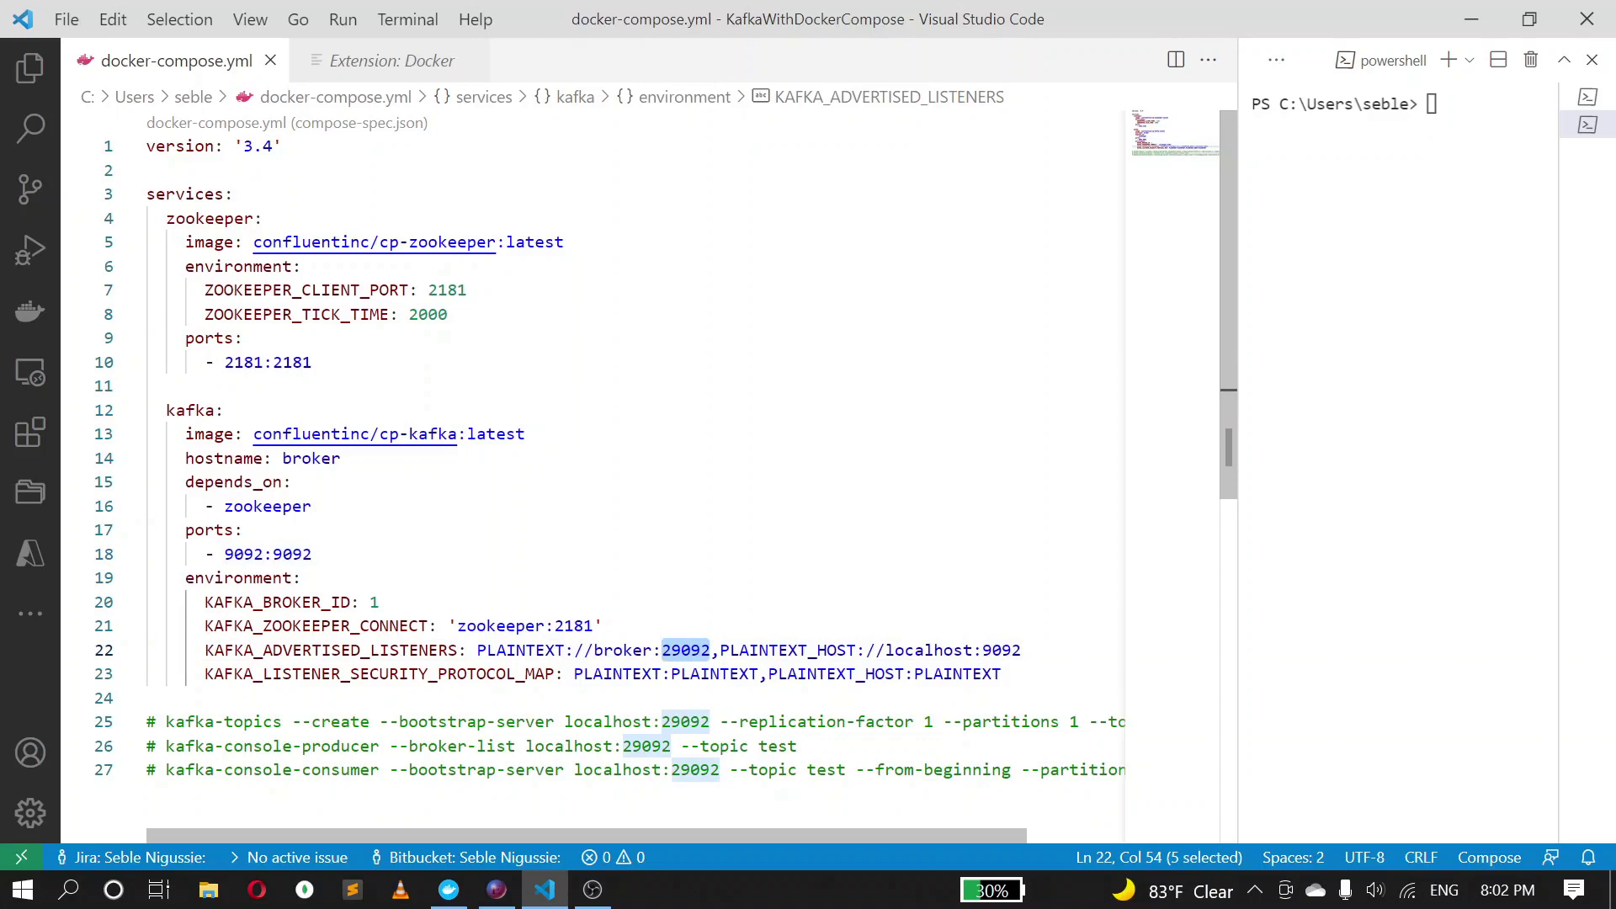
pyautogui.click(613, 649)
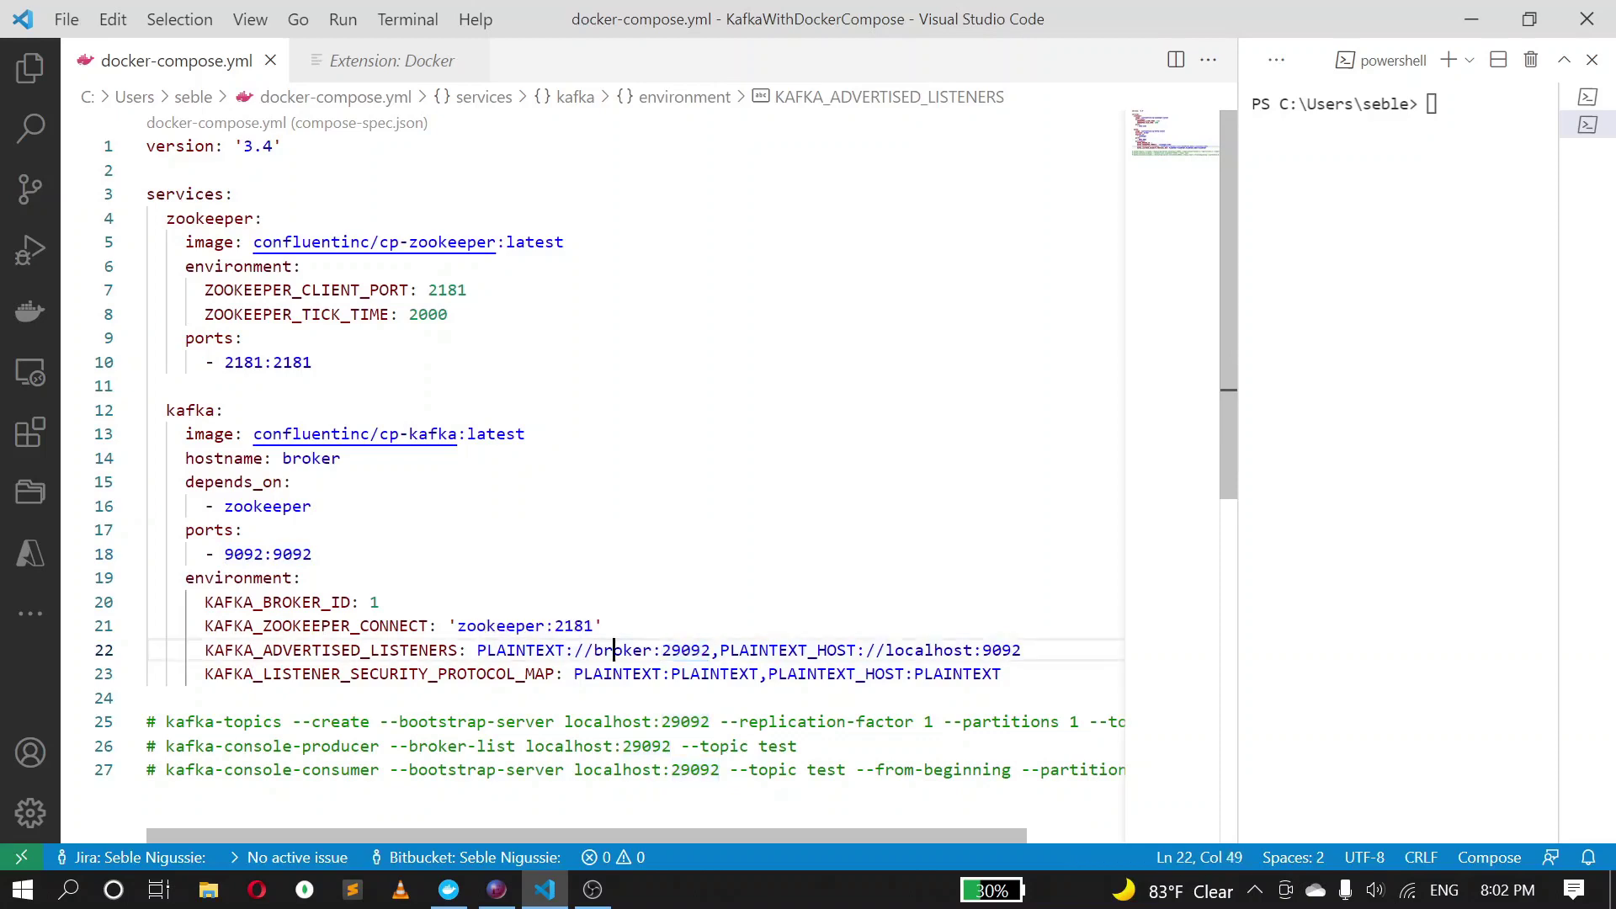
pyautogui.doubleClick(615, 648)
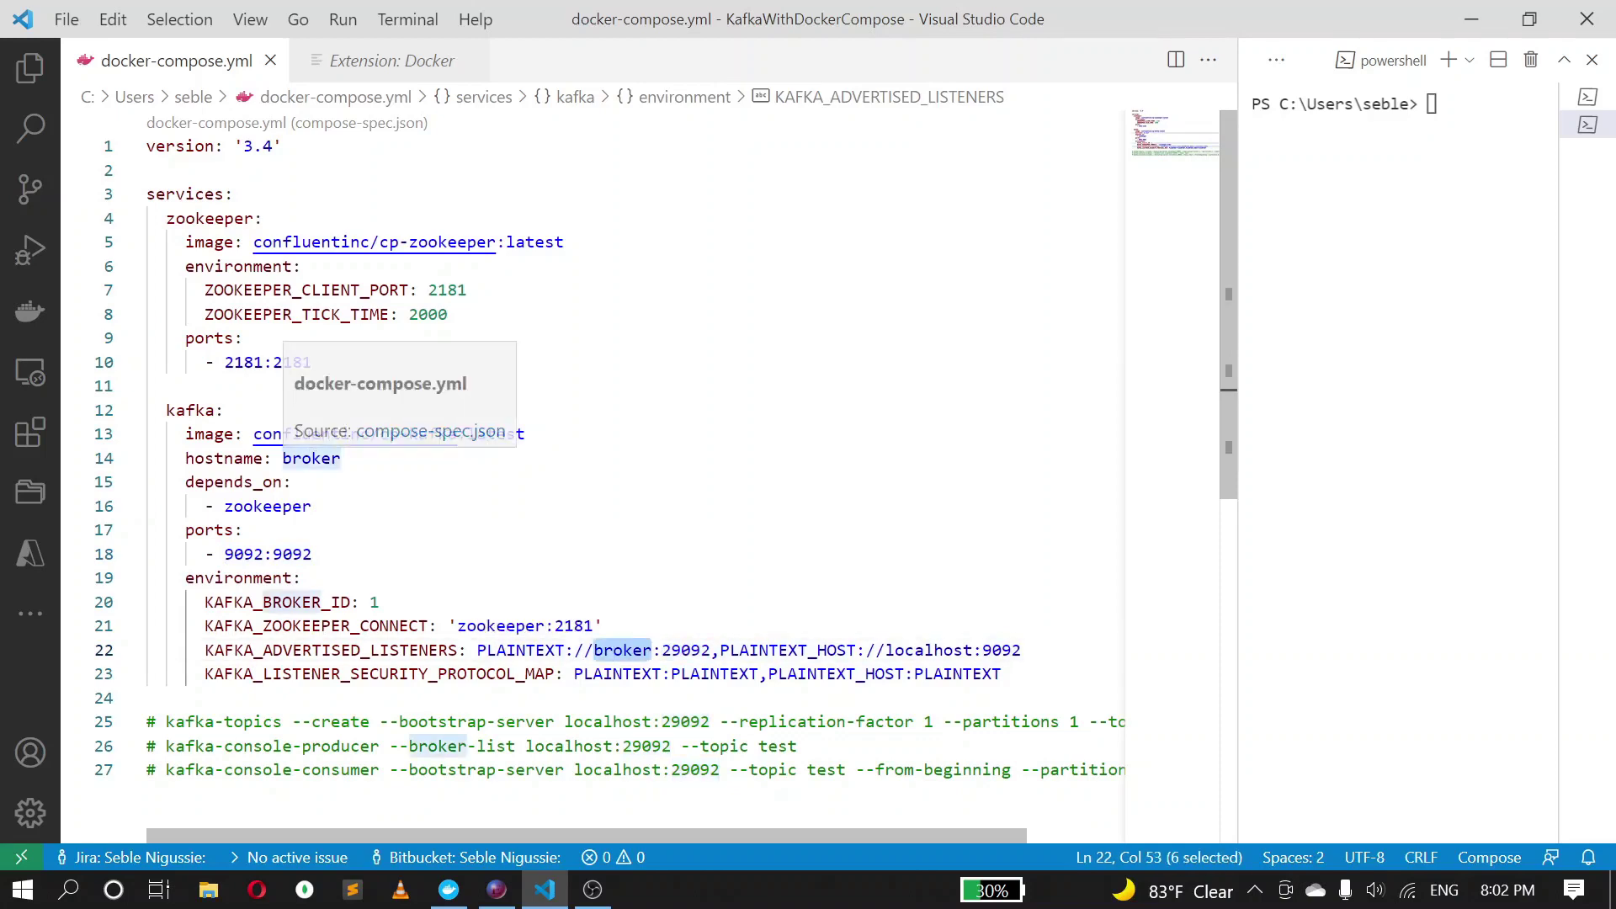
pyautogui.doubleClick(312, 458)
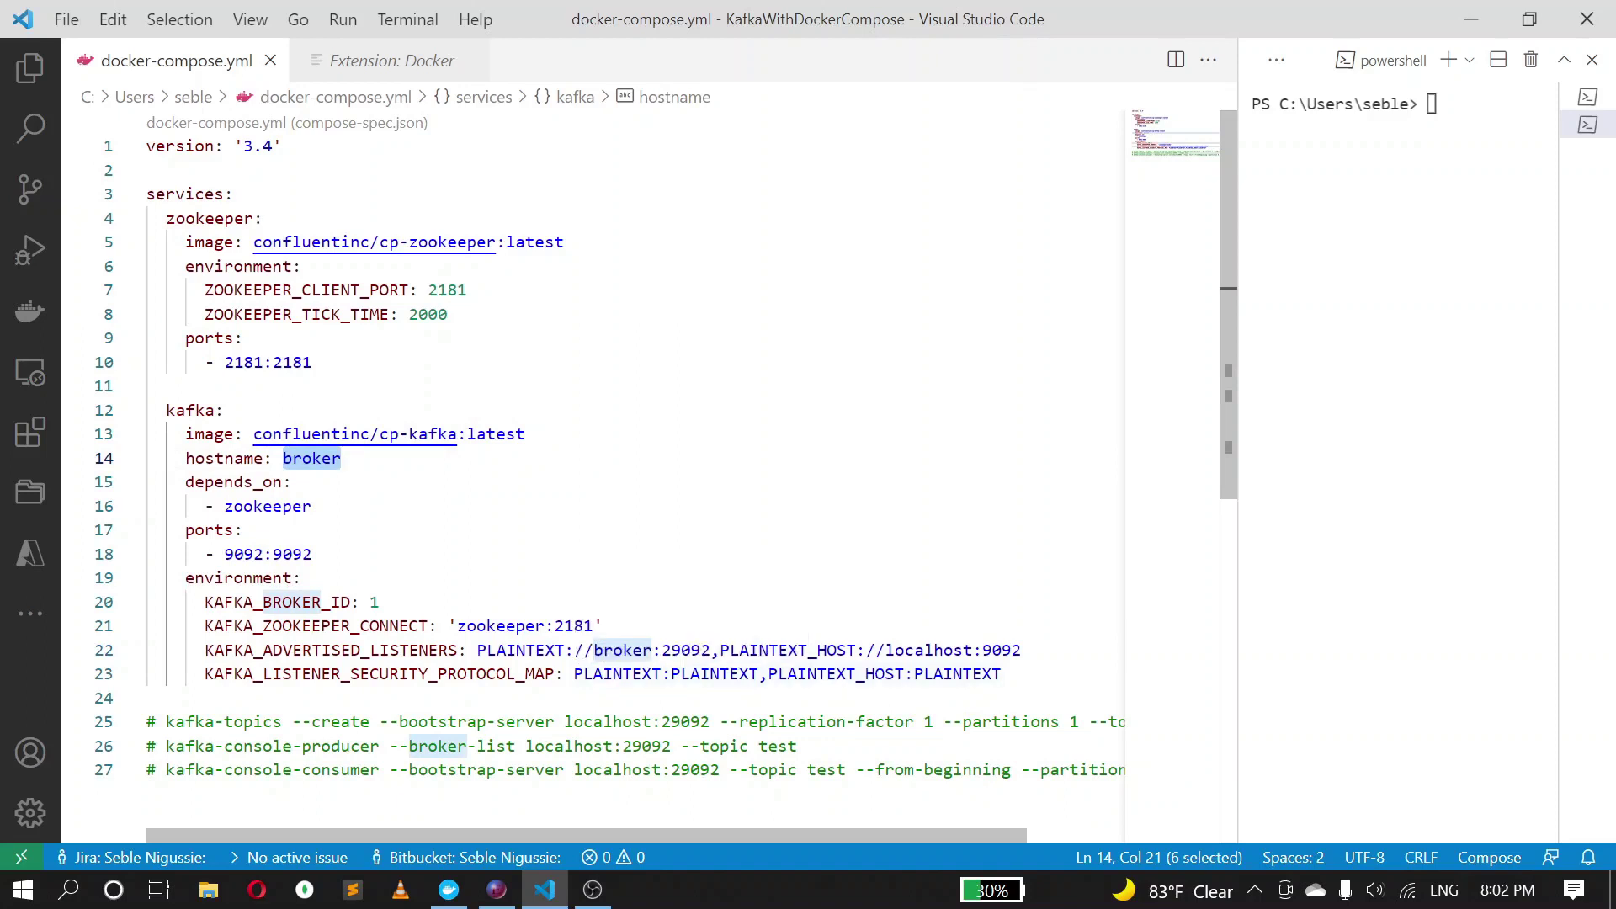
pyautogui.moveTo(594, 649); pyautogui.dragTo(719, 648)
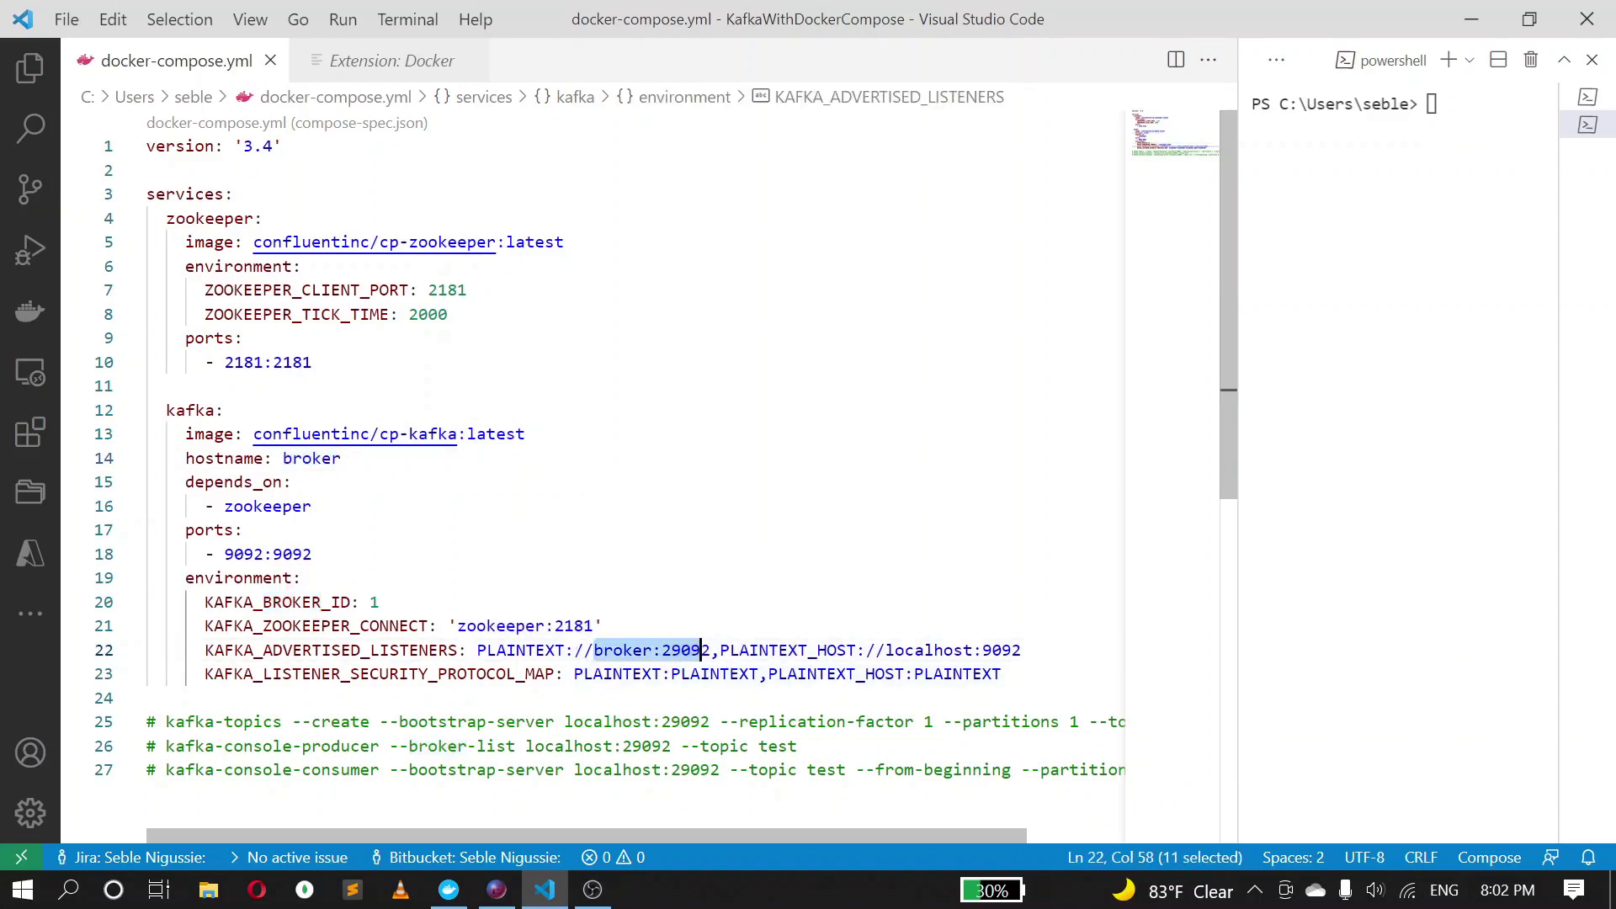
pyautogui.doubleClick(553, 673)
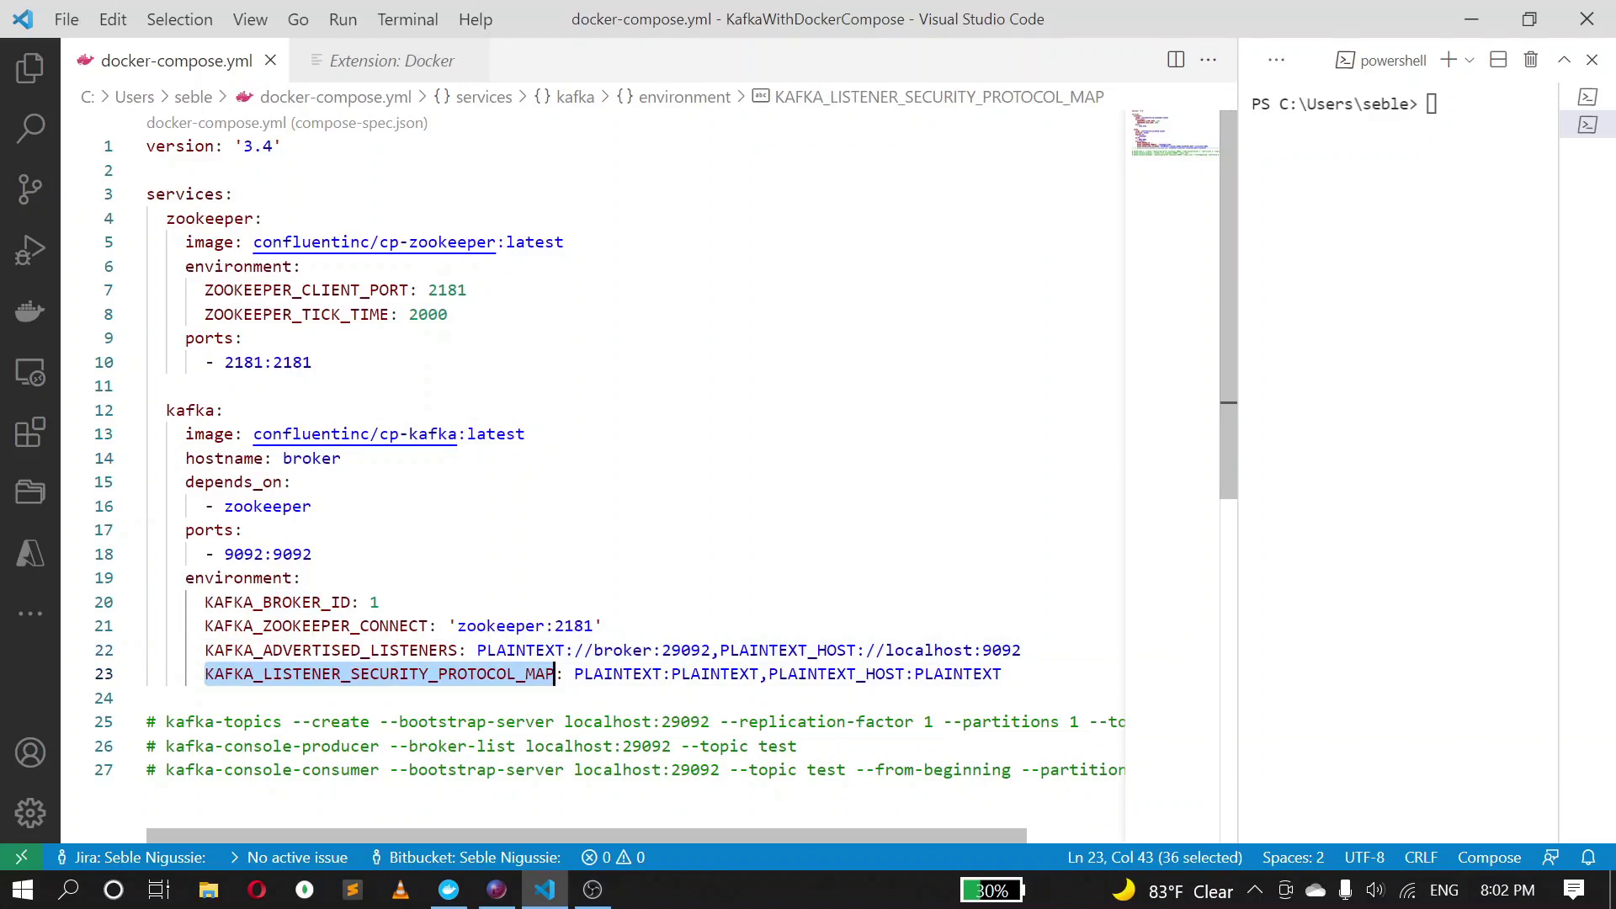
pyautogui.doubleClick(657, 672)
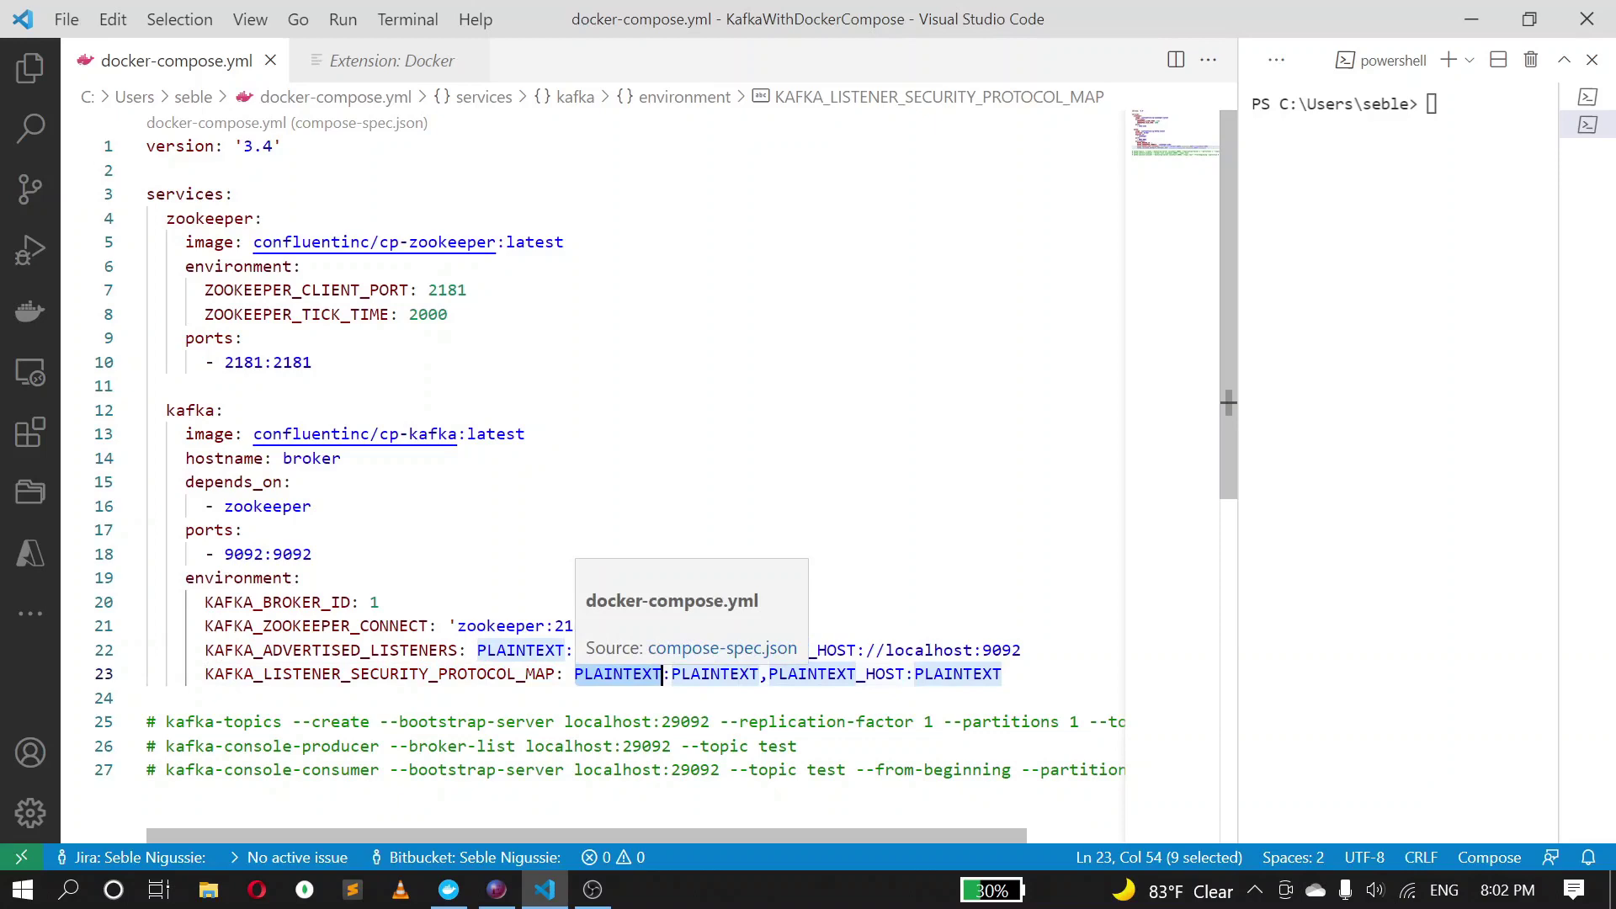
pyautogui.doubleClick(956, 673)
# Show the project file list, then check Docker Desktop for running containers and minimize it.
pyautogui.click(464, 289)
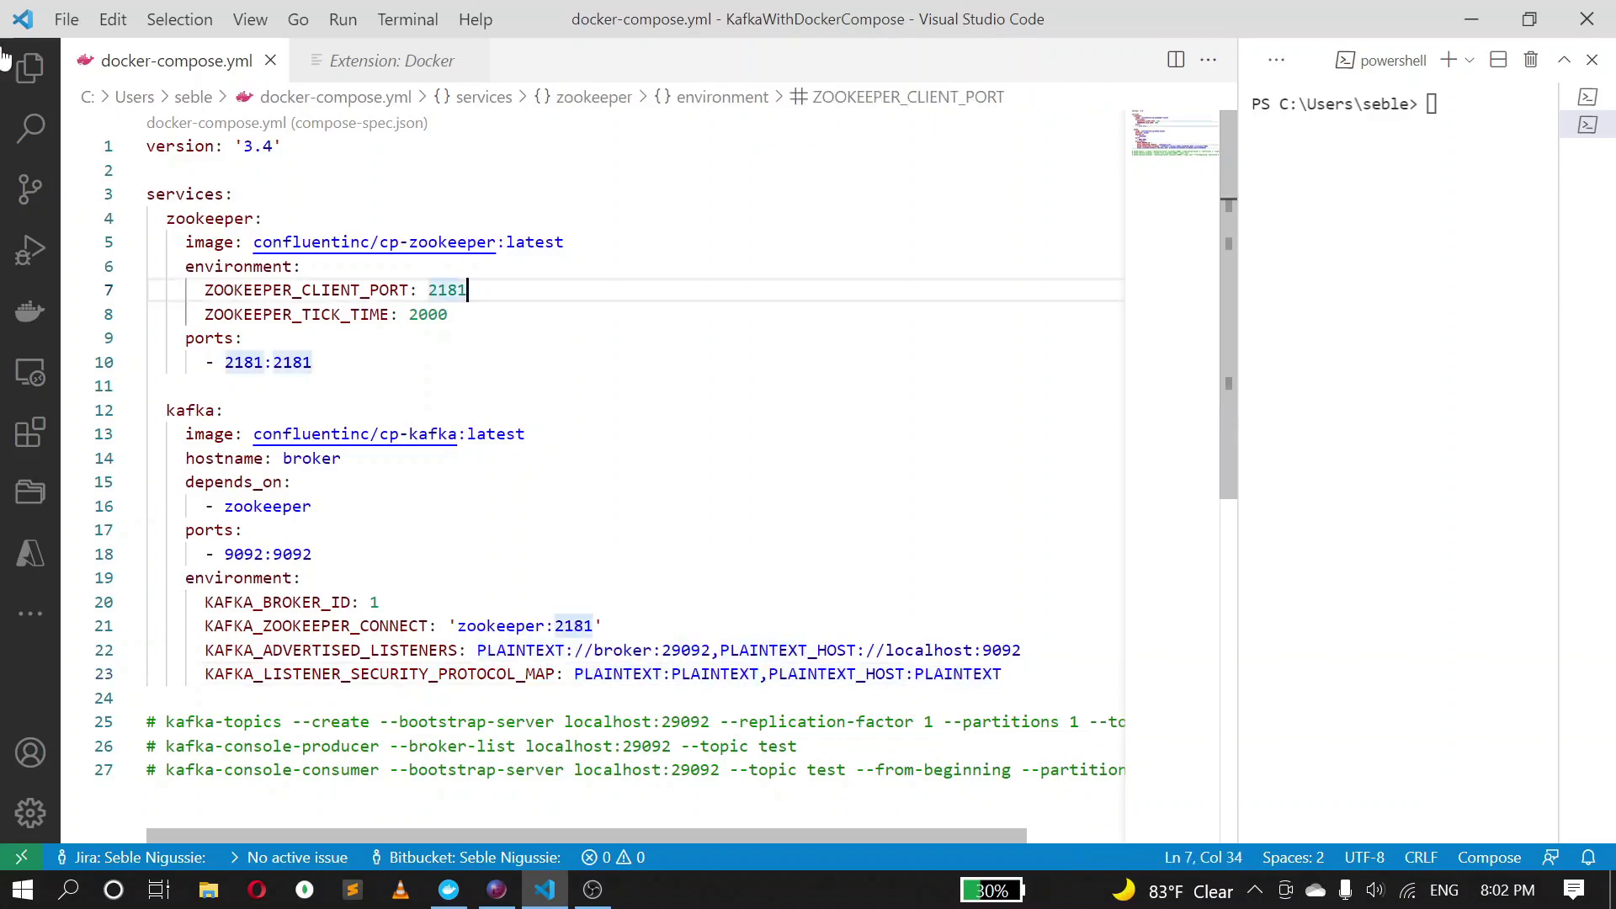
pyautogui.click(30, 69)
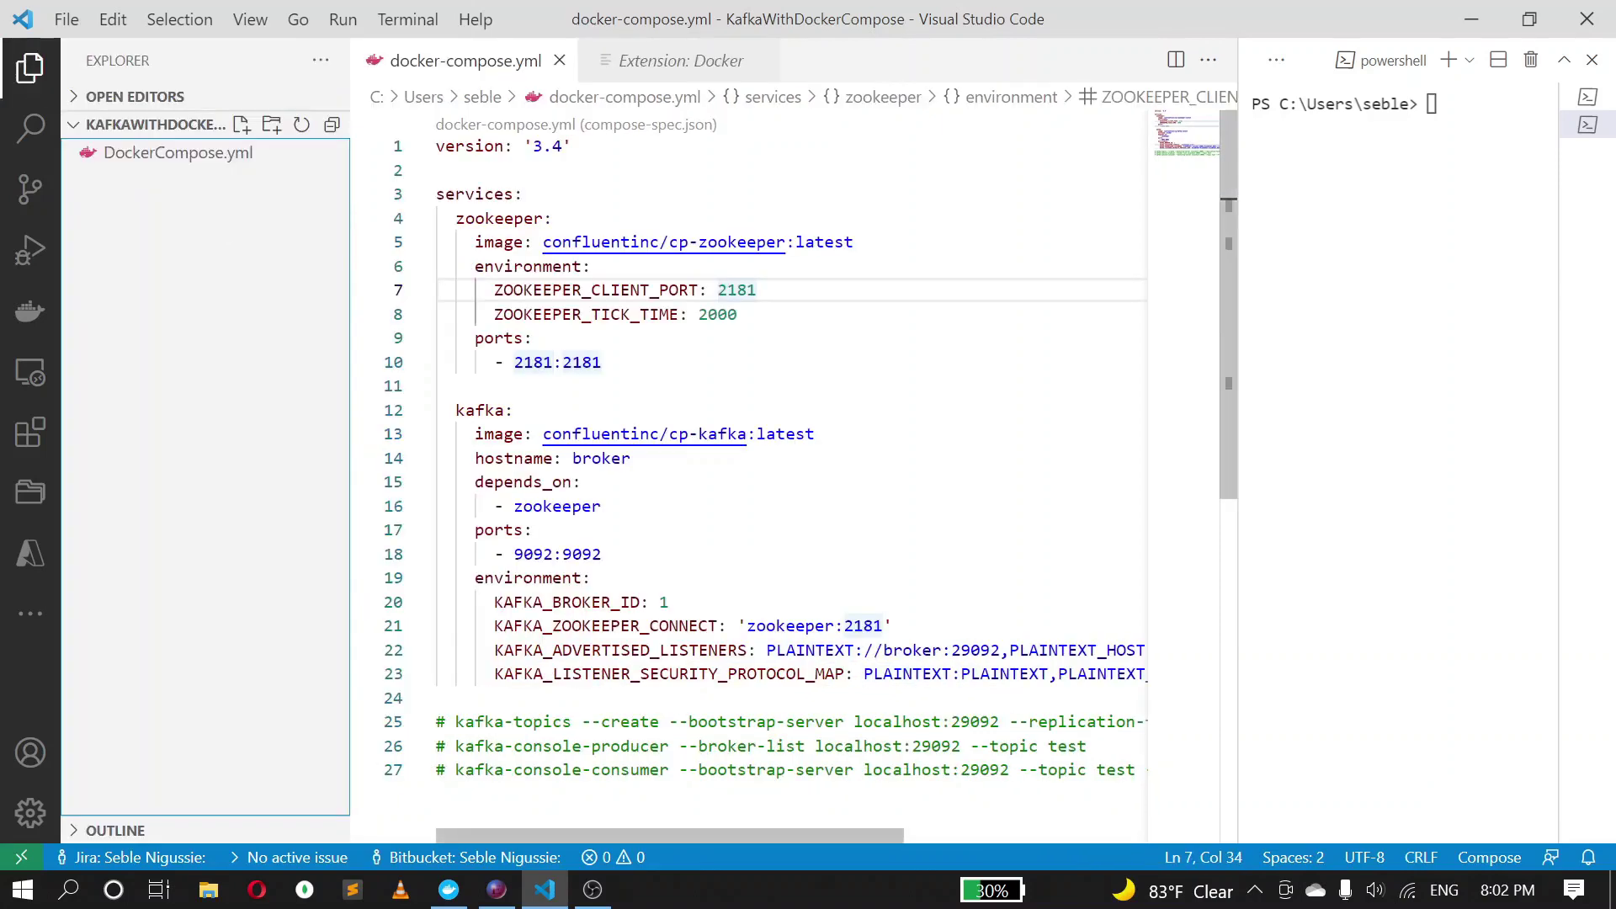
pyautogui.press('Down')
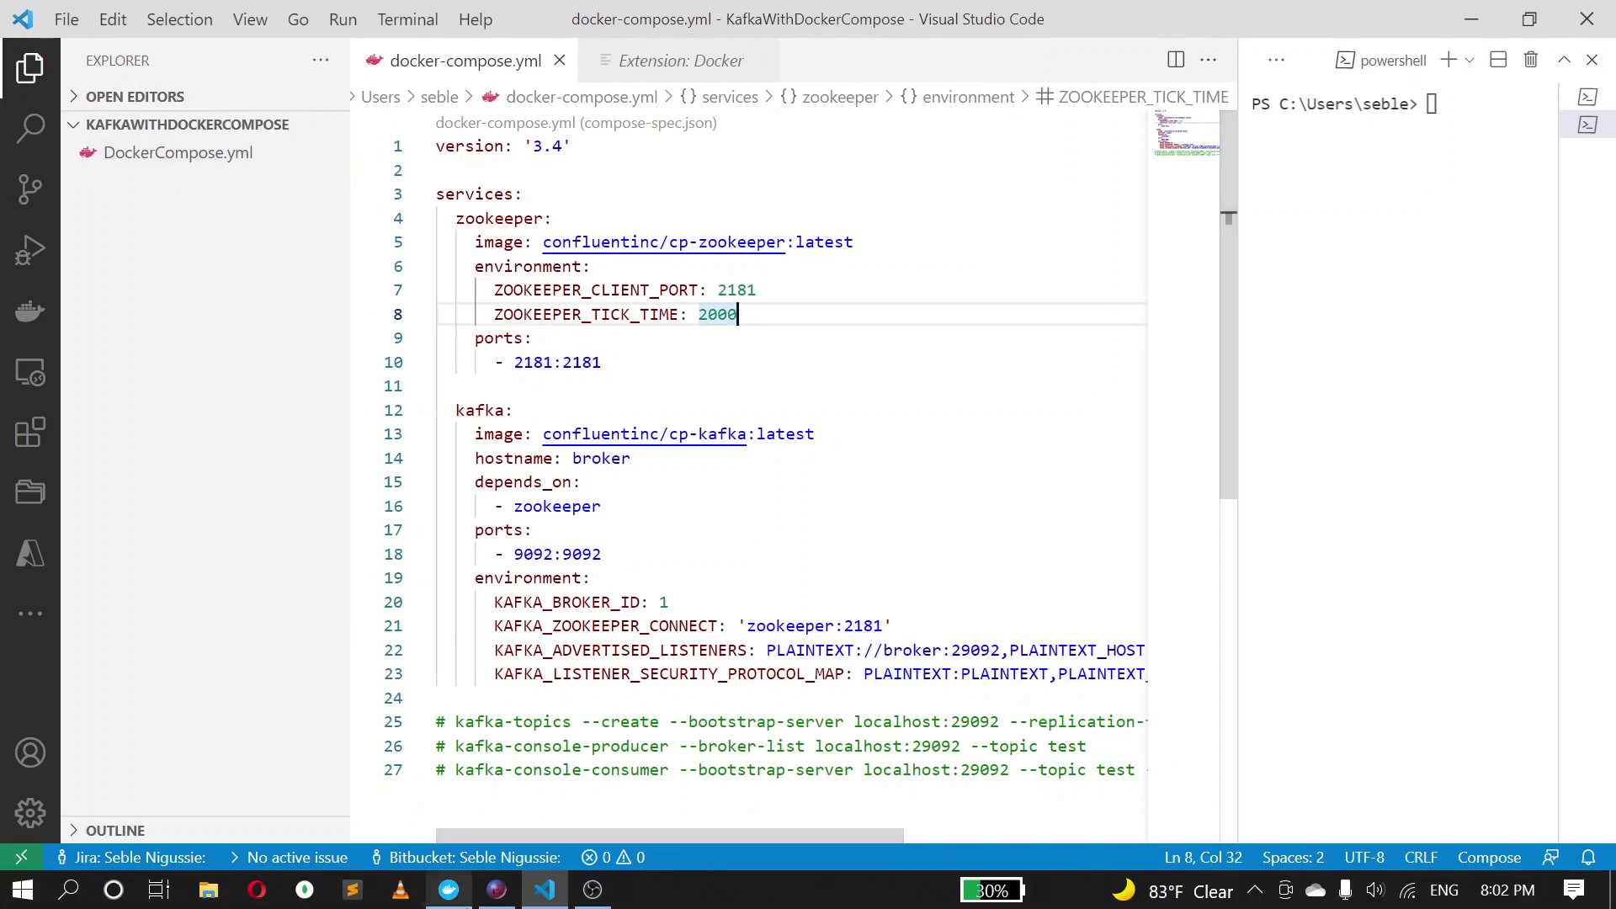
pyautogui.click(448, 889)
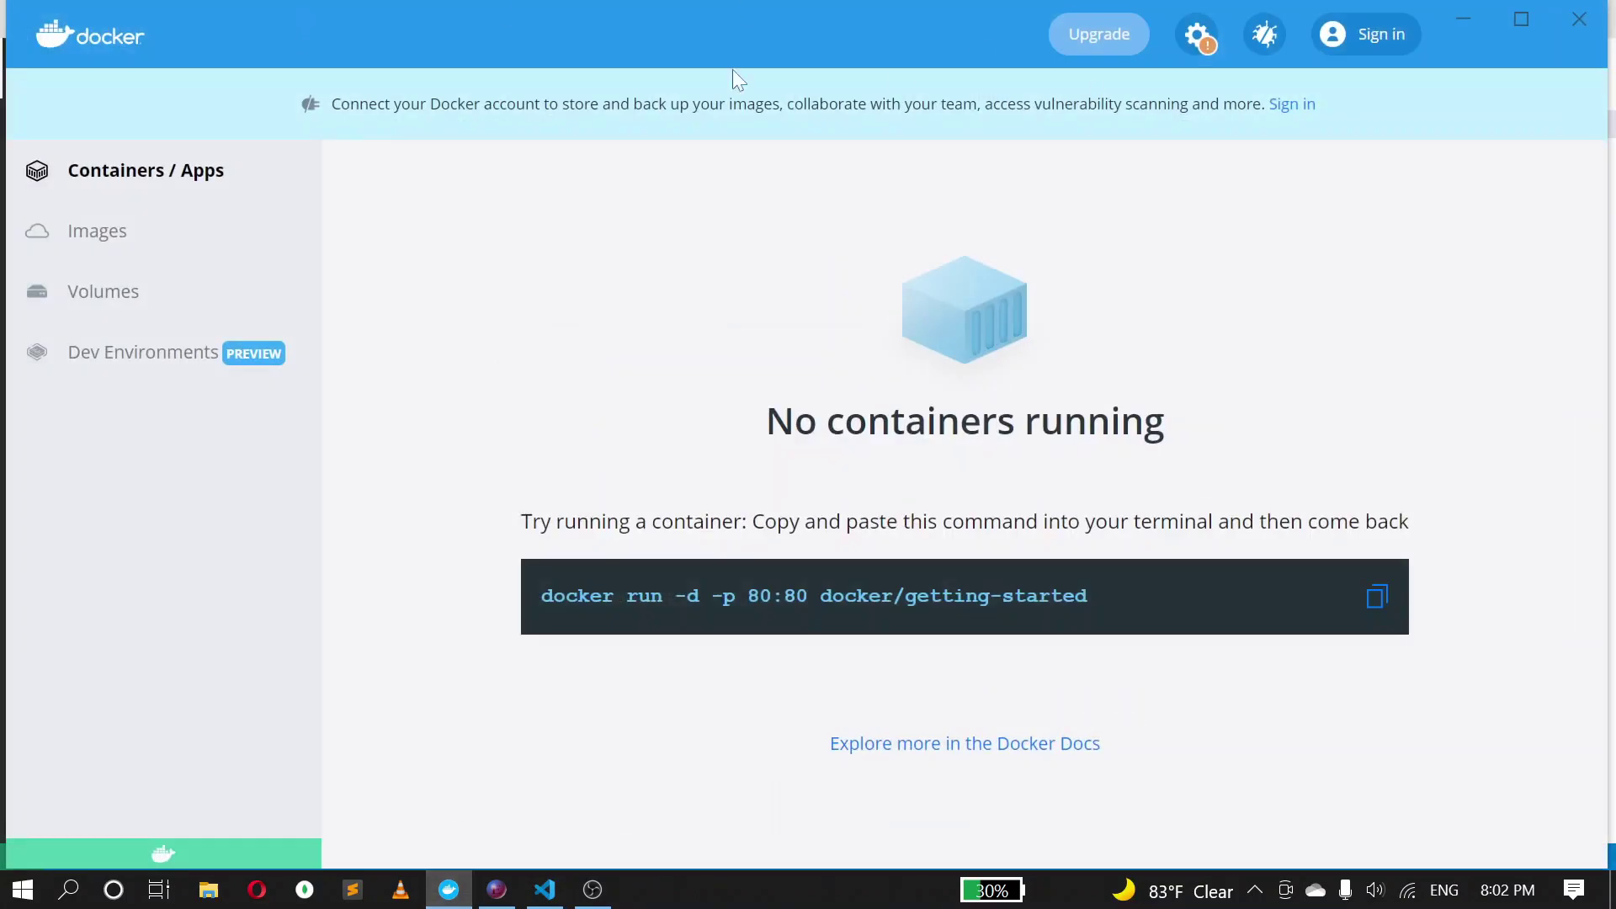
pyautogui.click(1464, 17)
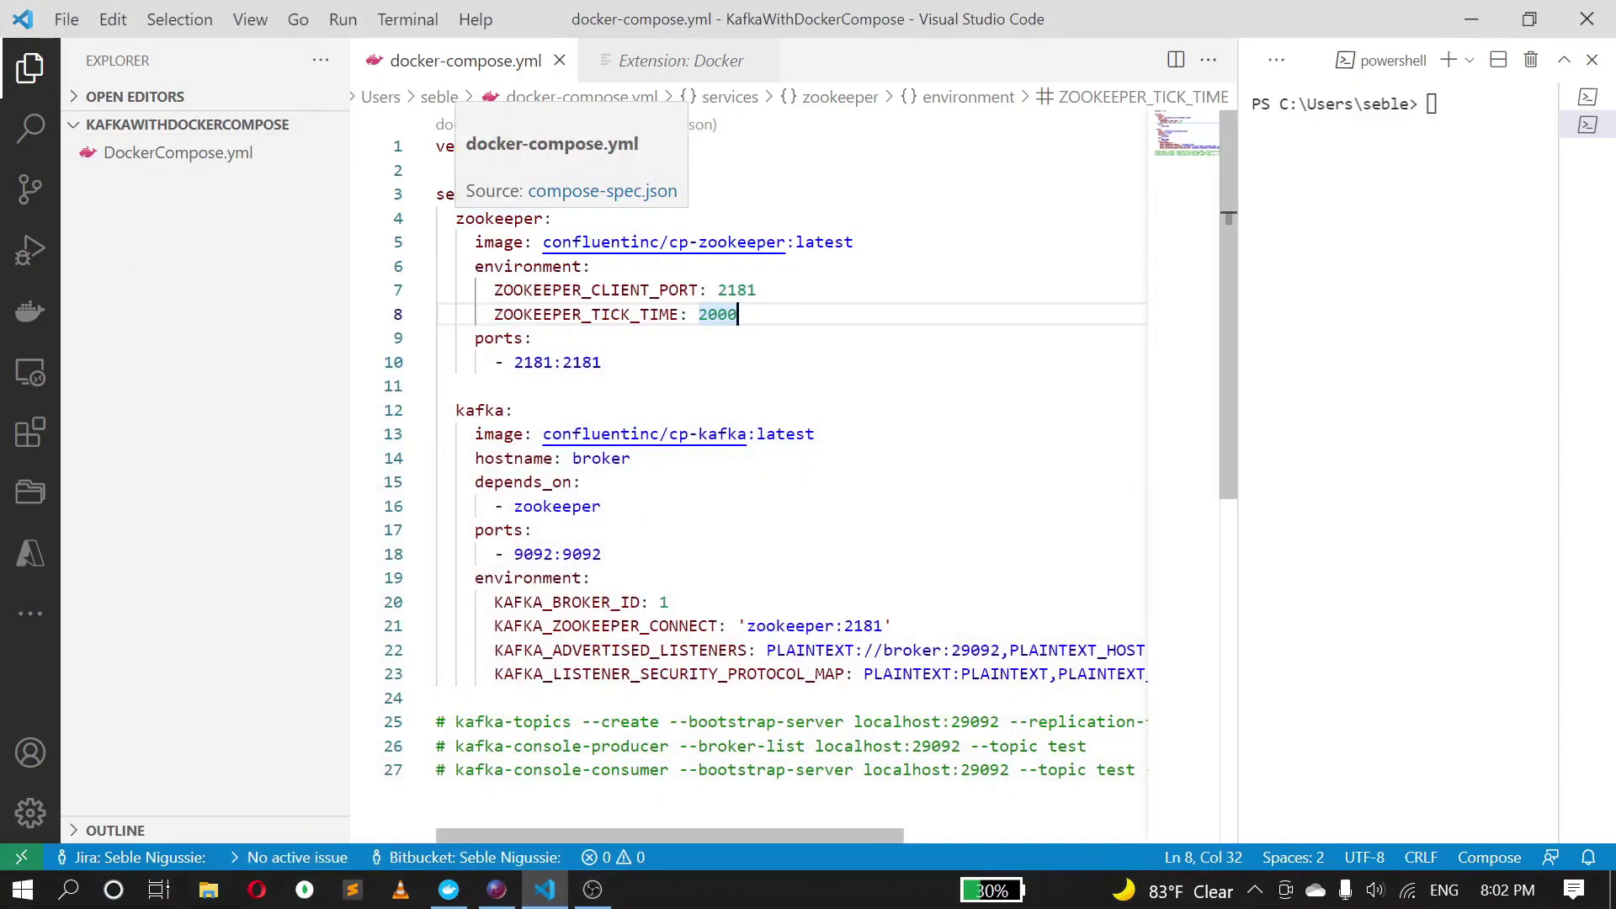
# Run Compose Up on DockerCompose.yml and list the new zookeeper and kafka containers.
pyautogui.click(170, 153)
pyautogui.rightClick(170, 153)
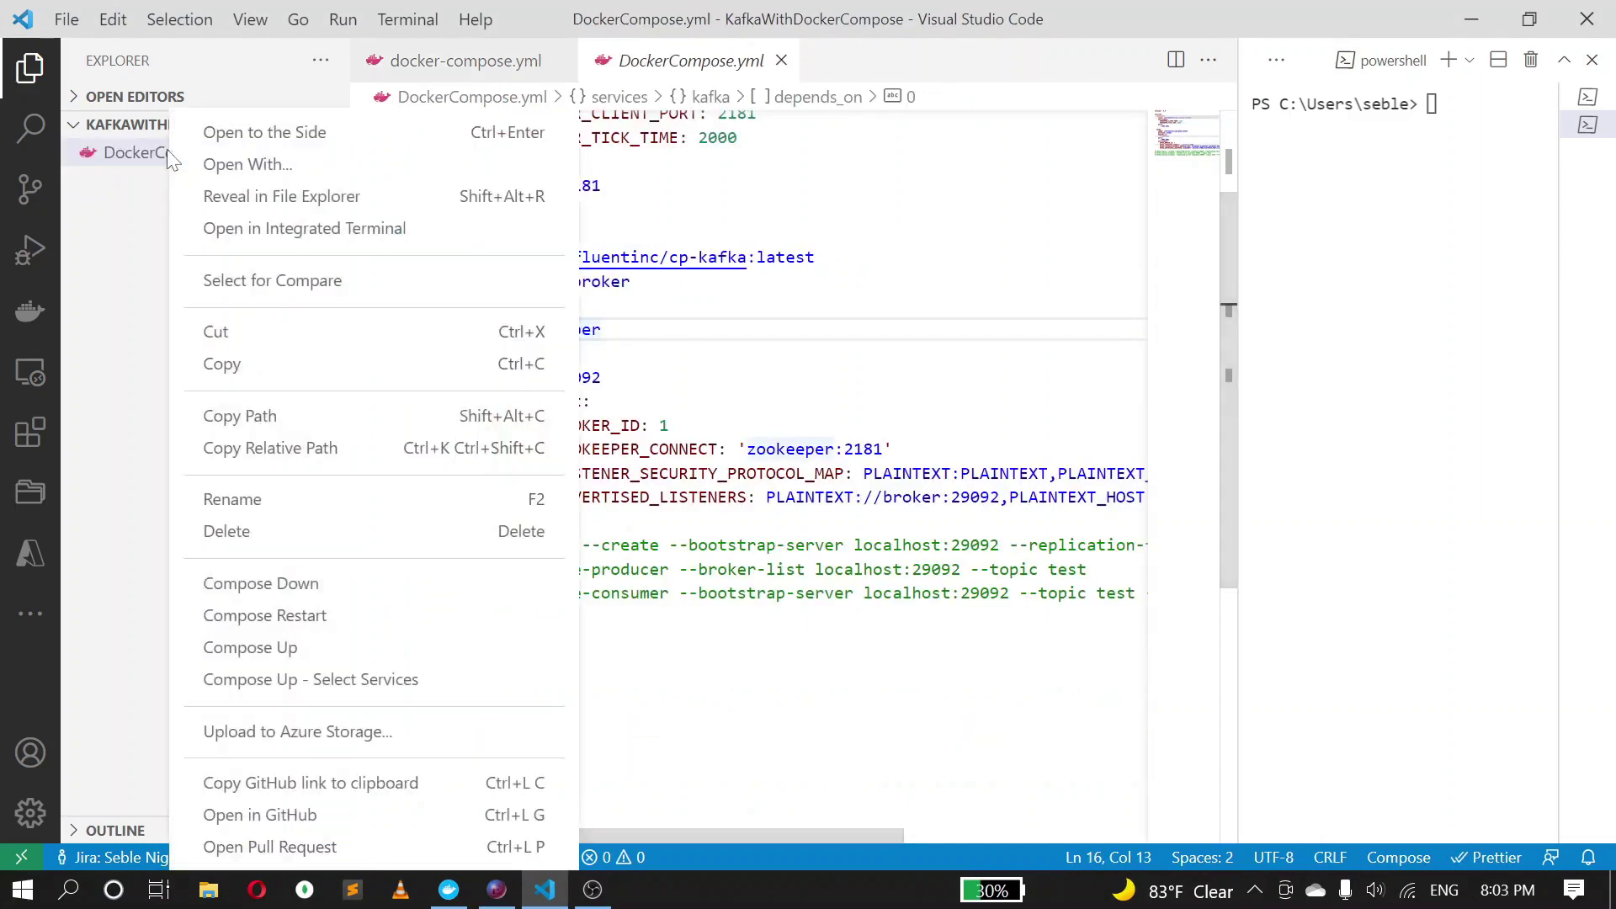
pyautogui.click(297, 647)
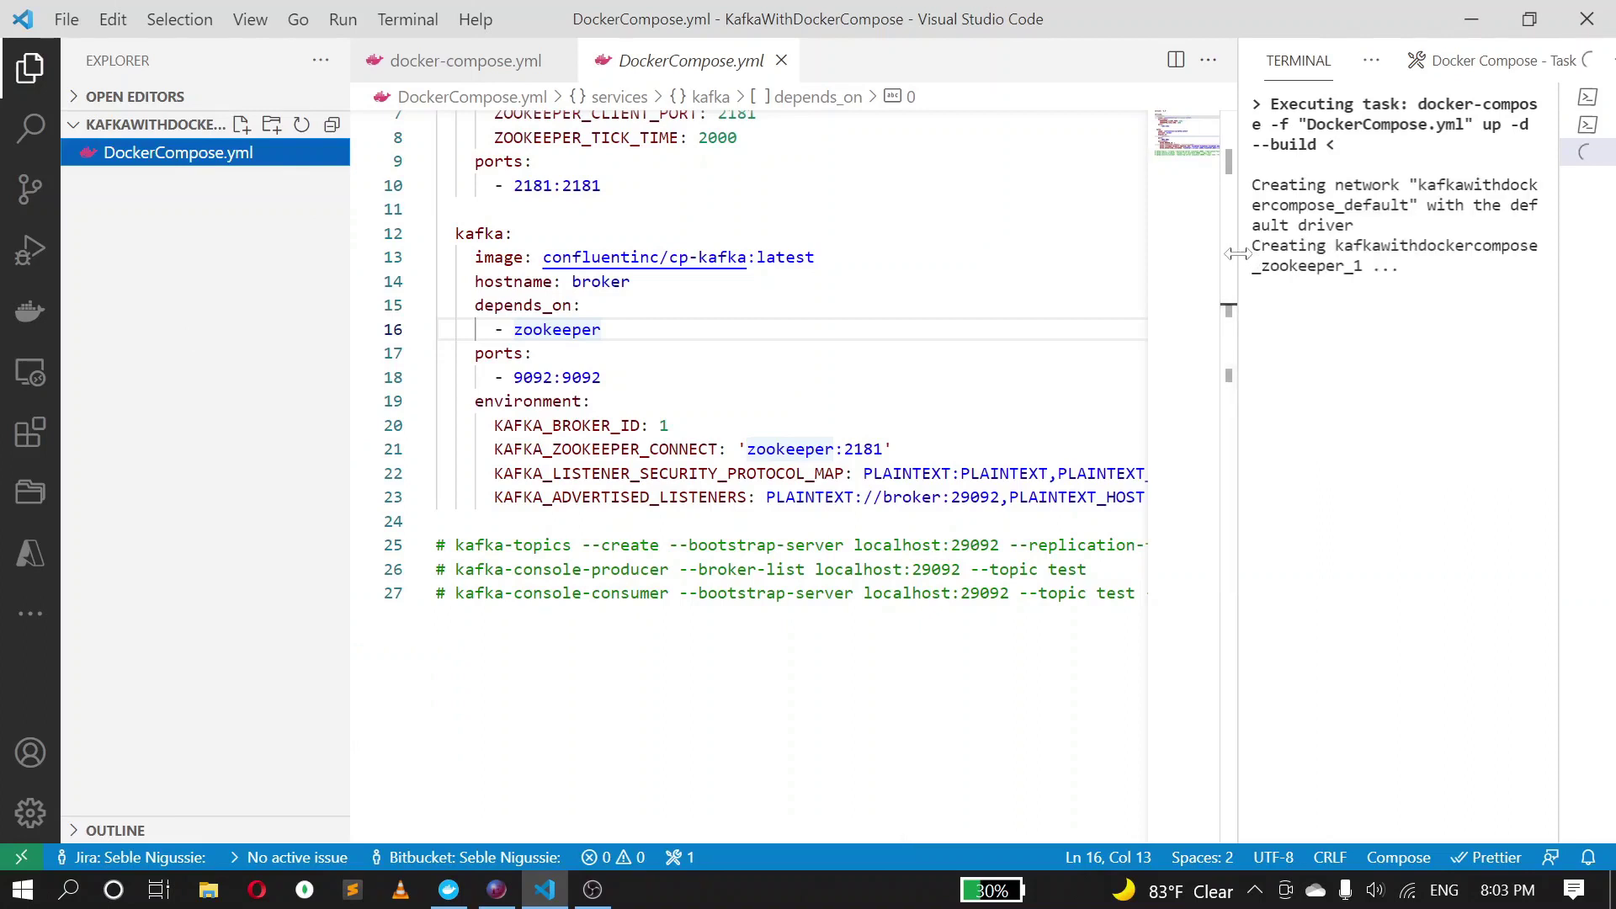
pyautogui.moveTo(1236, 271); pyautogui.dragTo(967, 271)
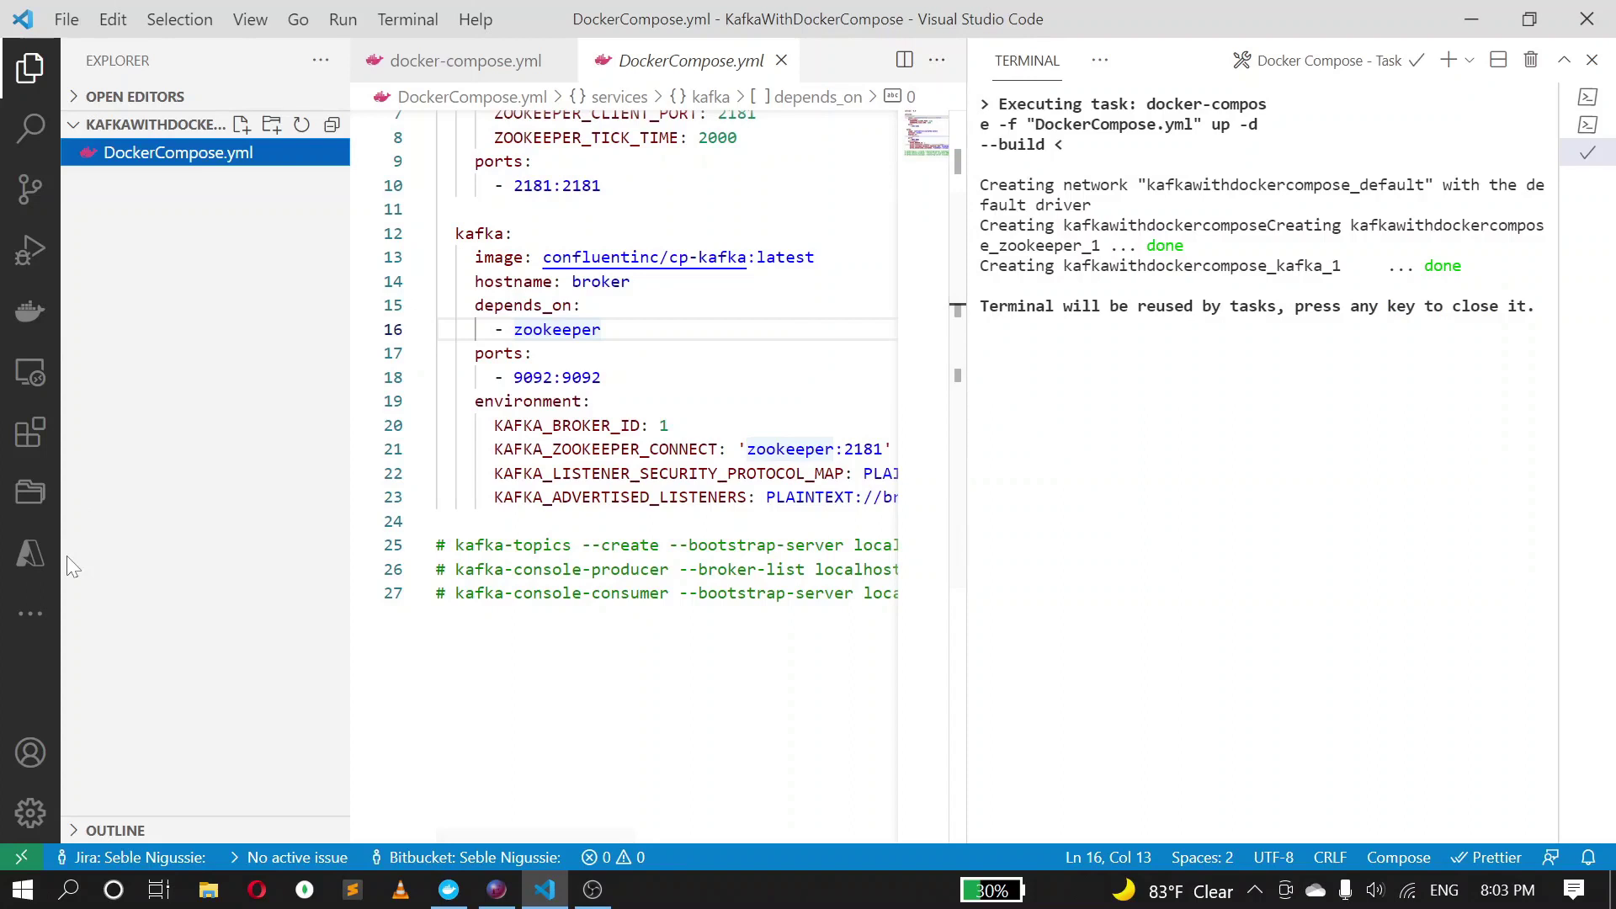
pyautogui.click(30, 311)
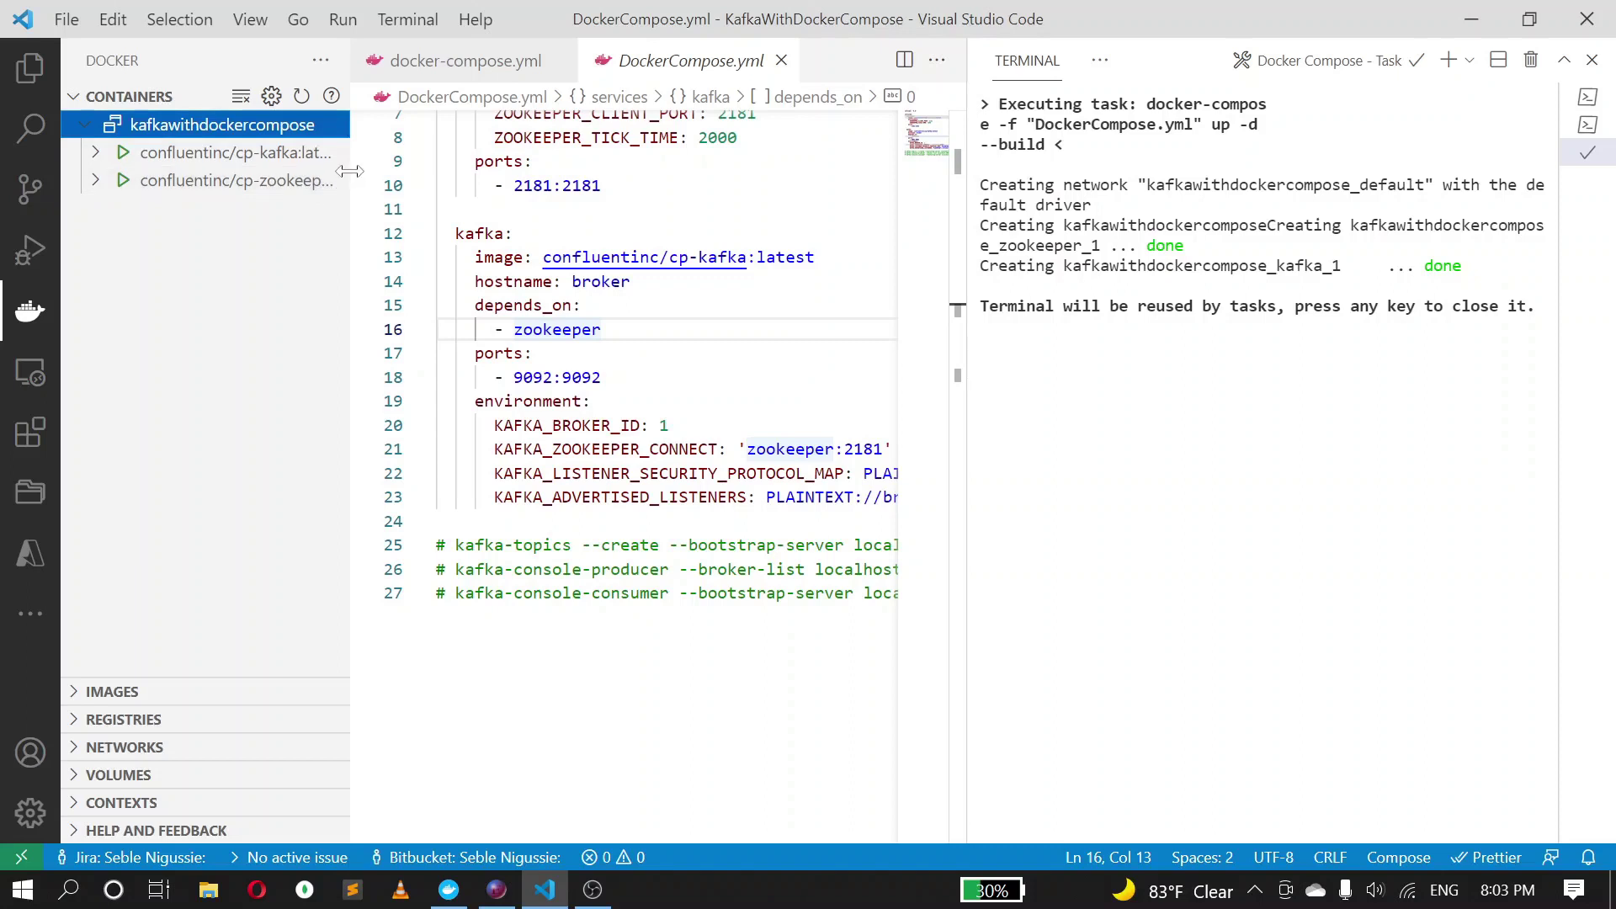
# Widen the Docker containers panel and browse the kafka container's files.
pyautogui.moveTo(350, 171); pyautogui.dragTo(454, 170)
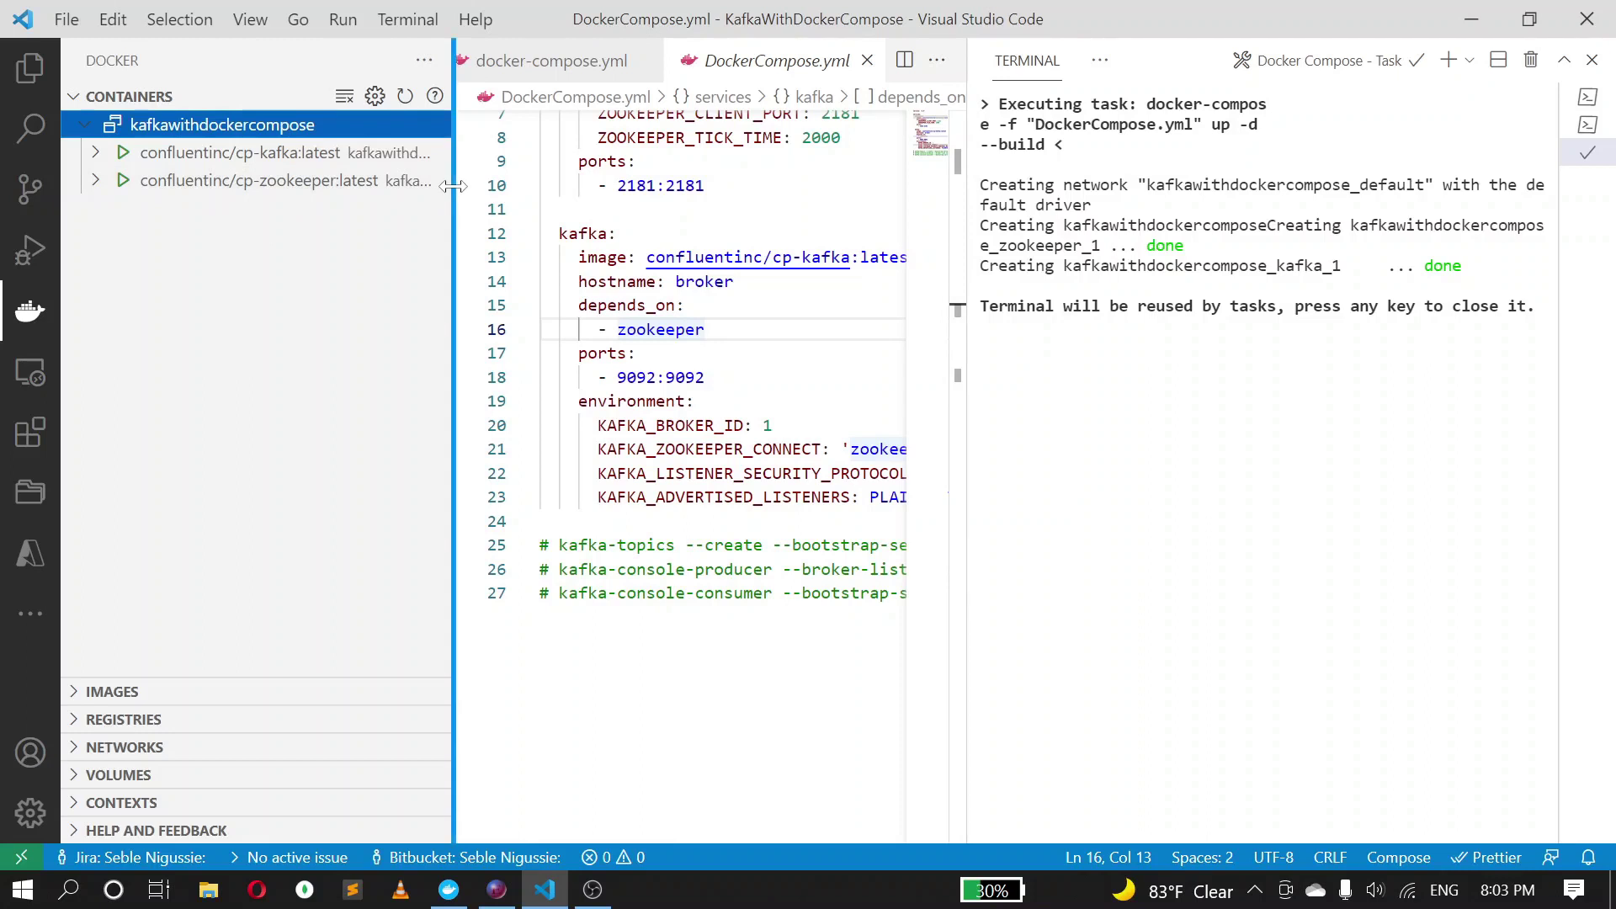
pyautogui.moveTo(454, 186); pyautogui.dragTo(598, 185)
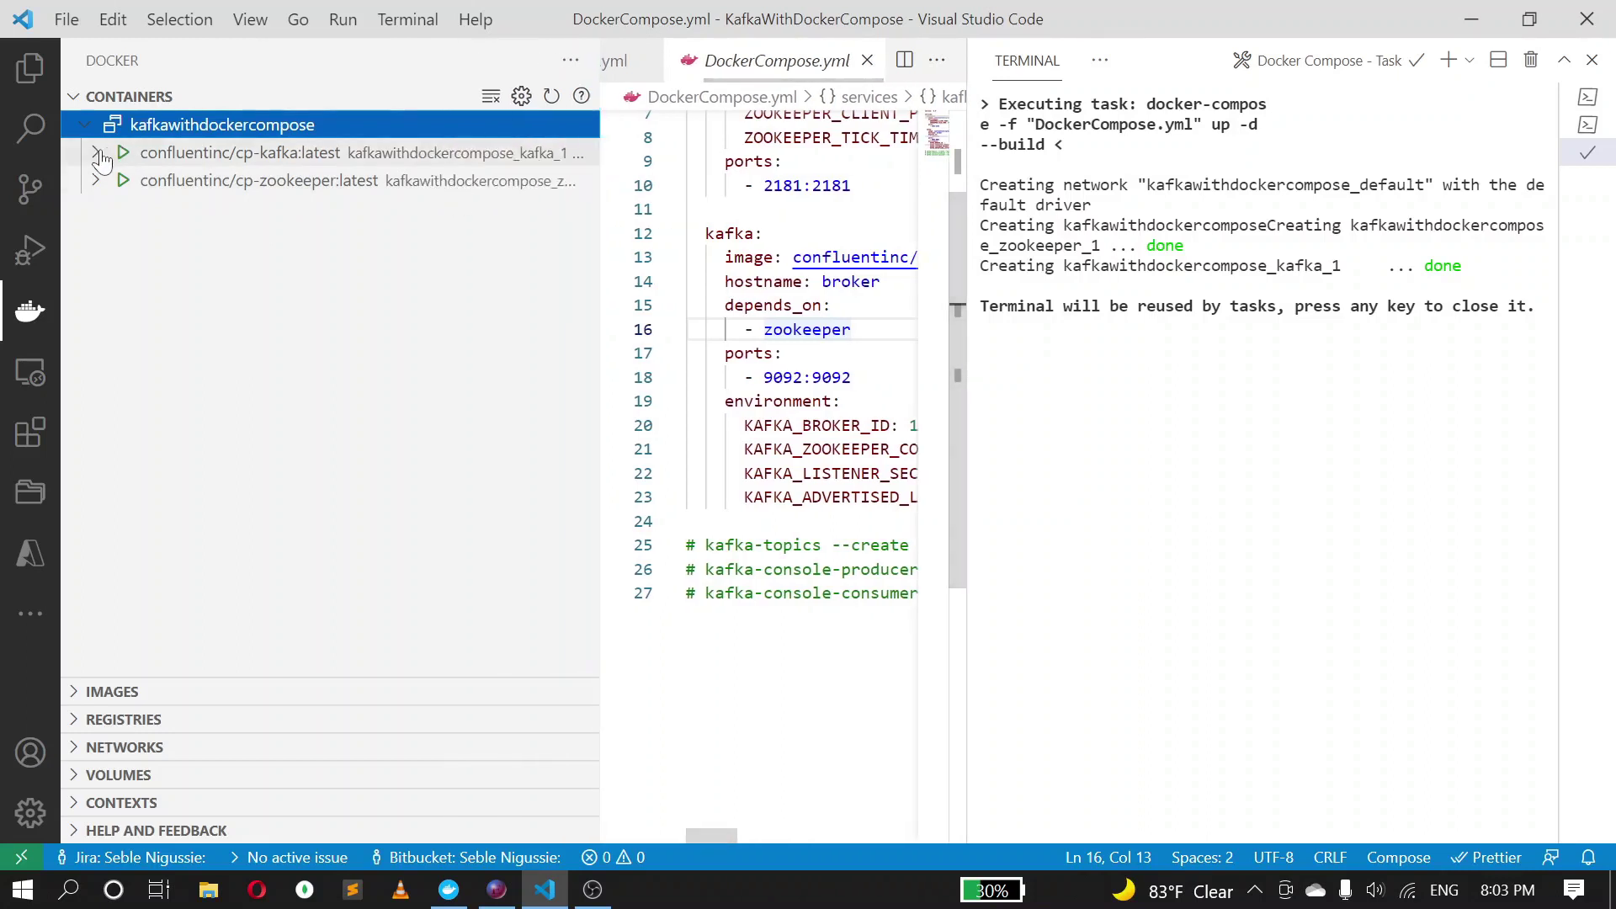
pyautogui.click(327, 153)
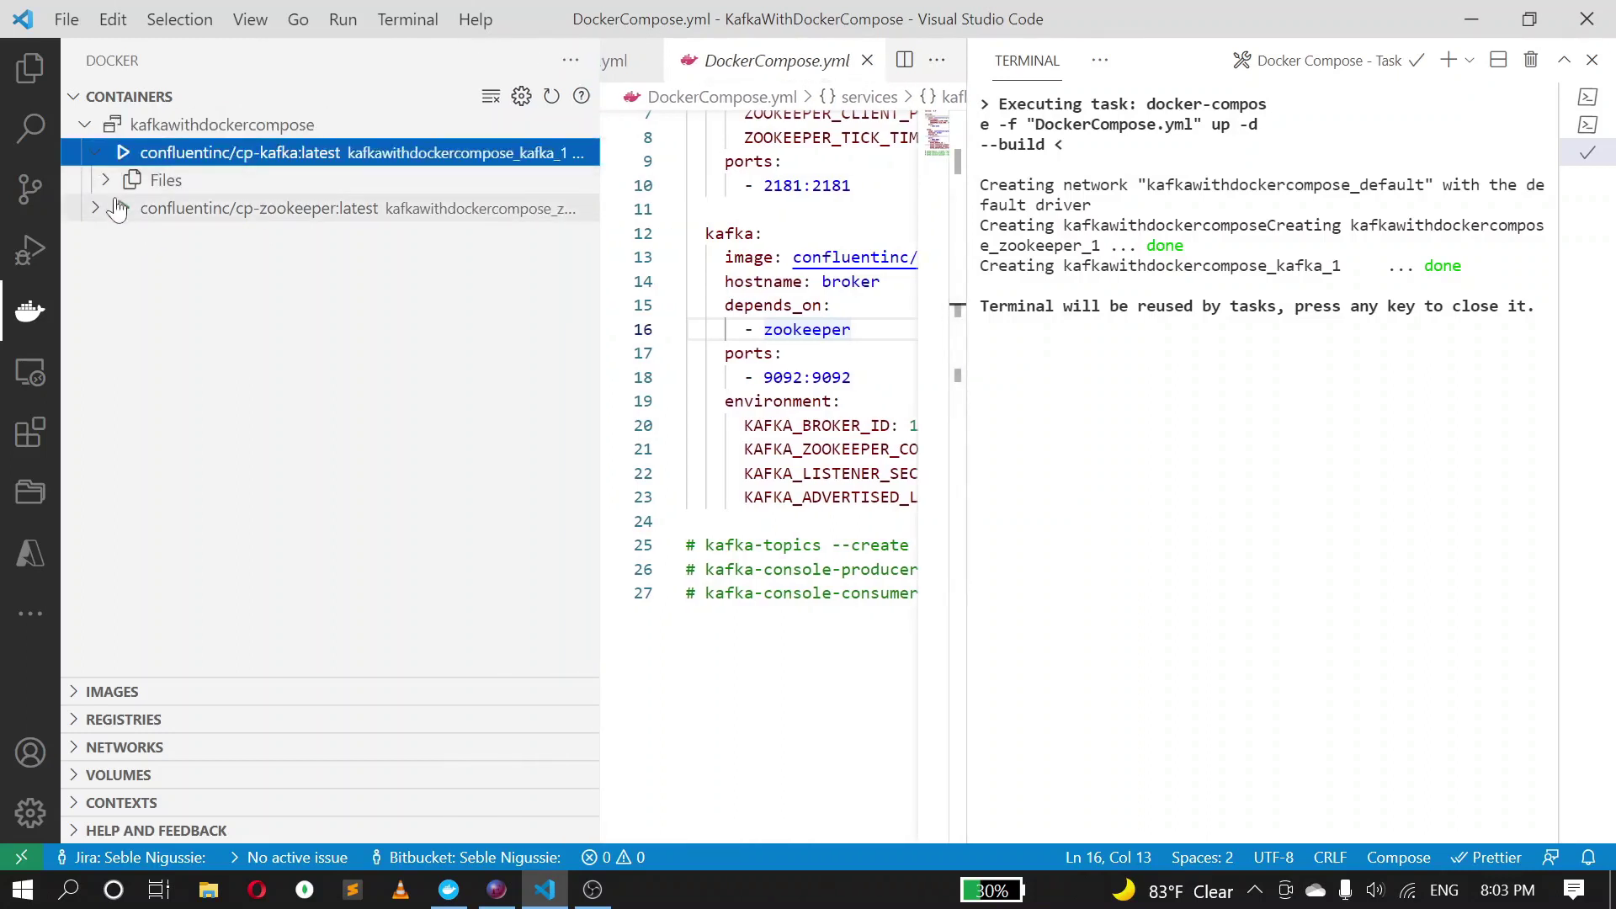
pyautogui.click(153, 184)
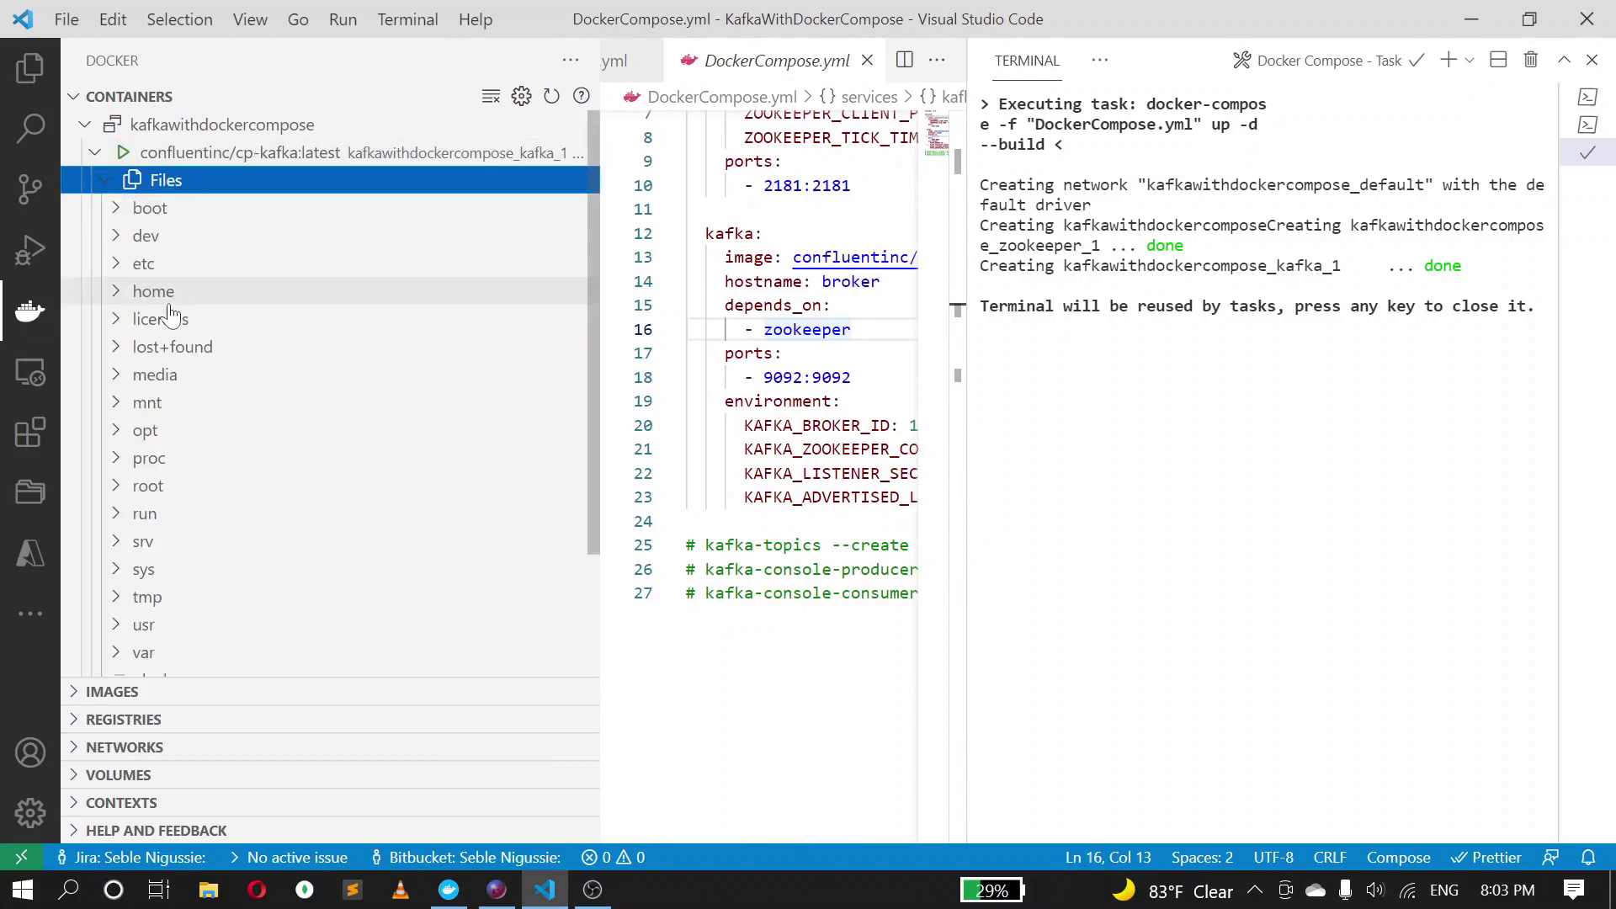
pyautogui.click(98, 157)
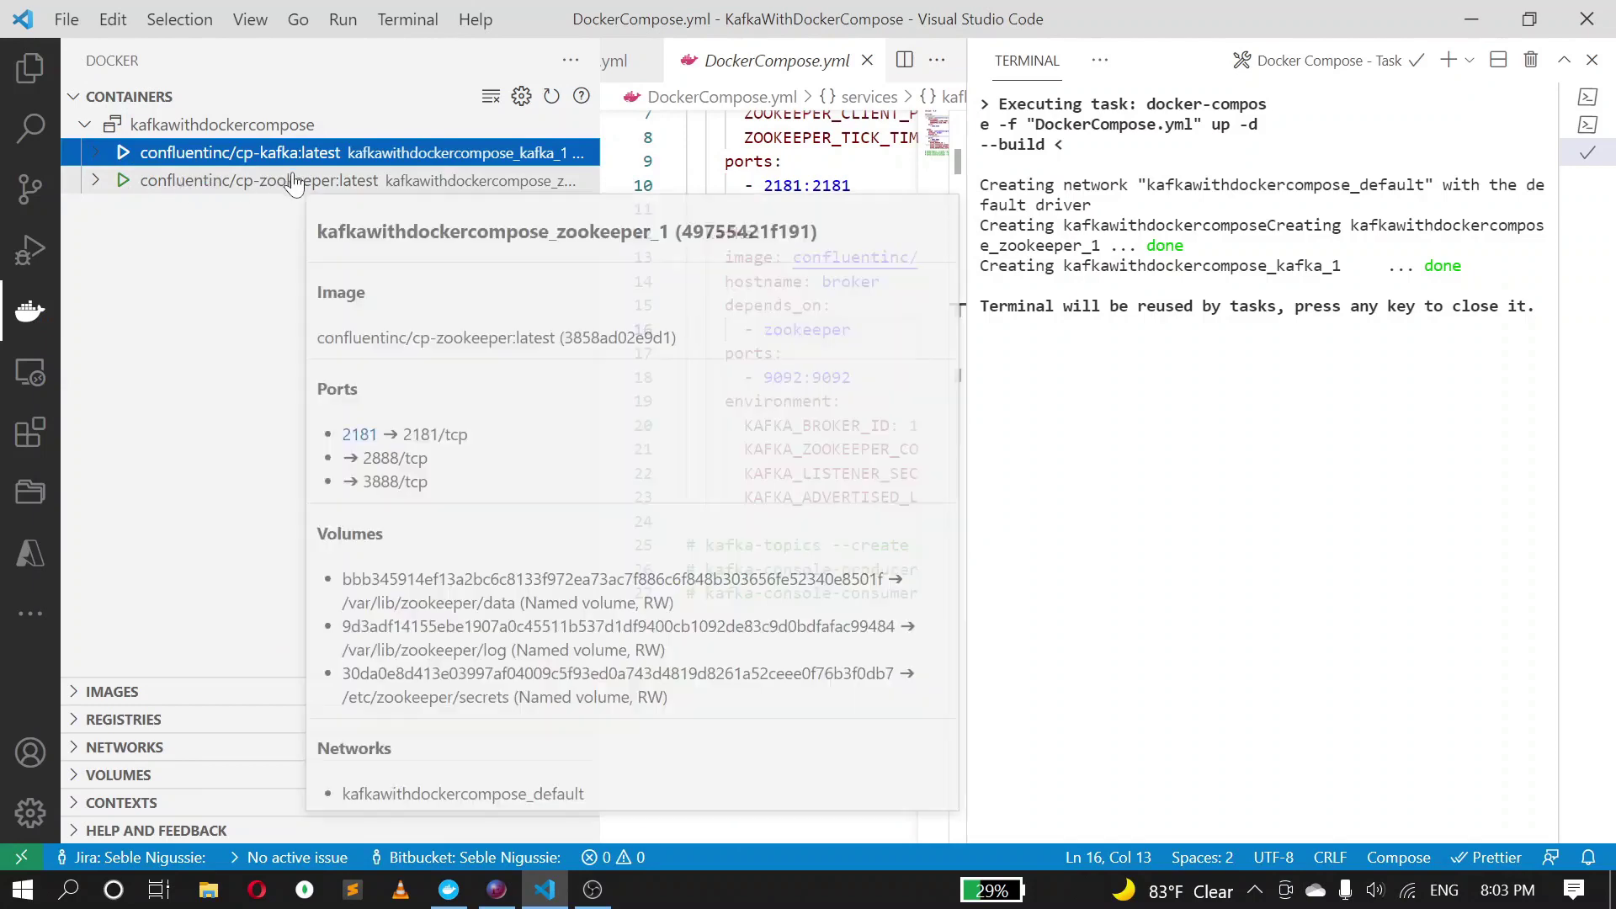
# Hide the sidebar and close the finished Compose task terminal.
pyautogui.click(25, 63)
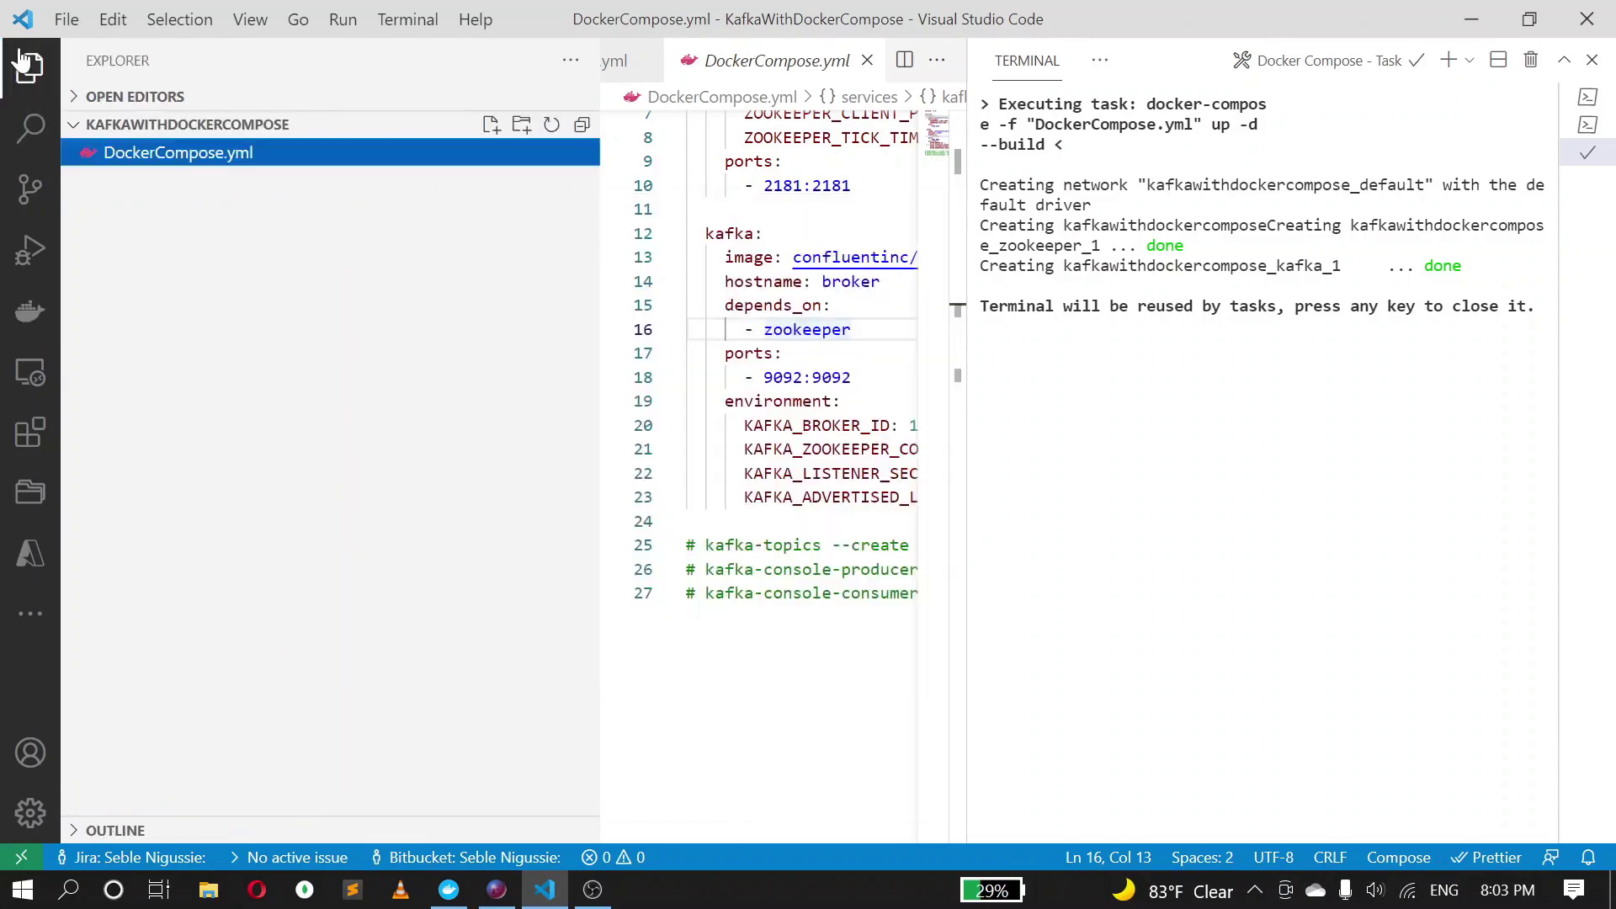
pyautogui.click(301, 400)
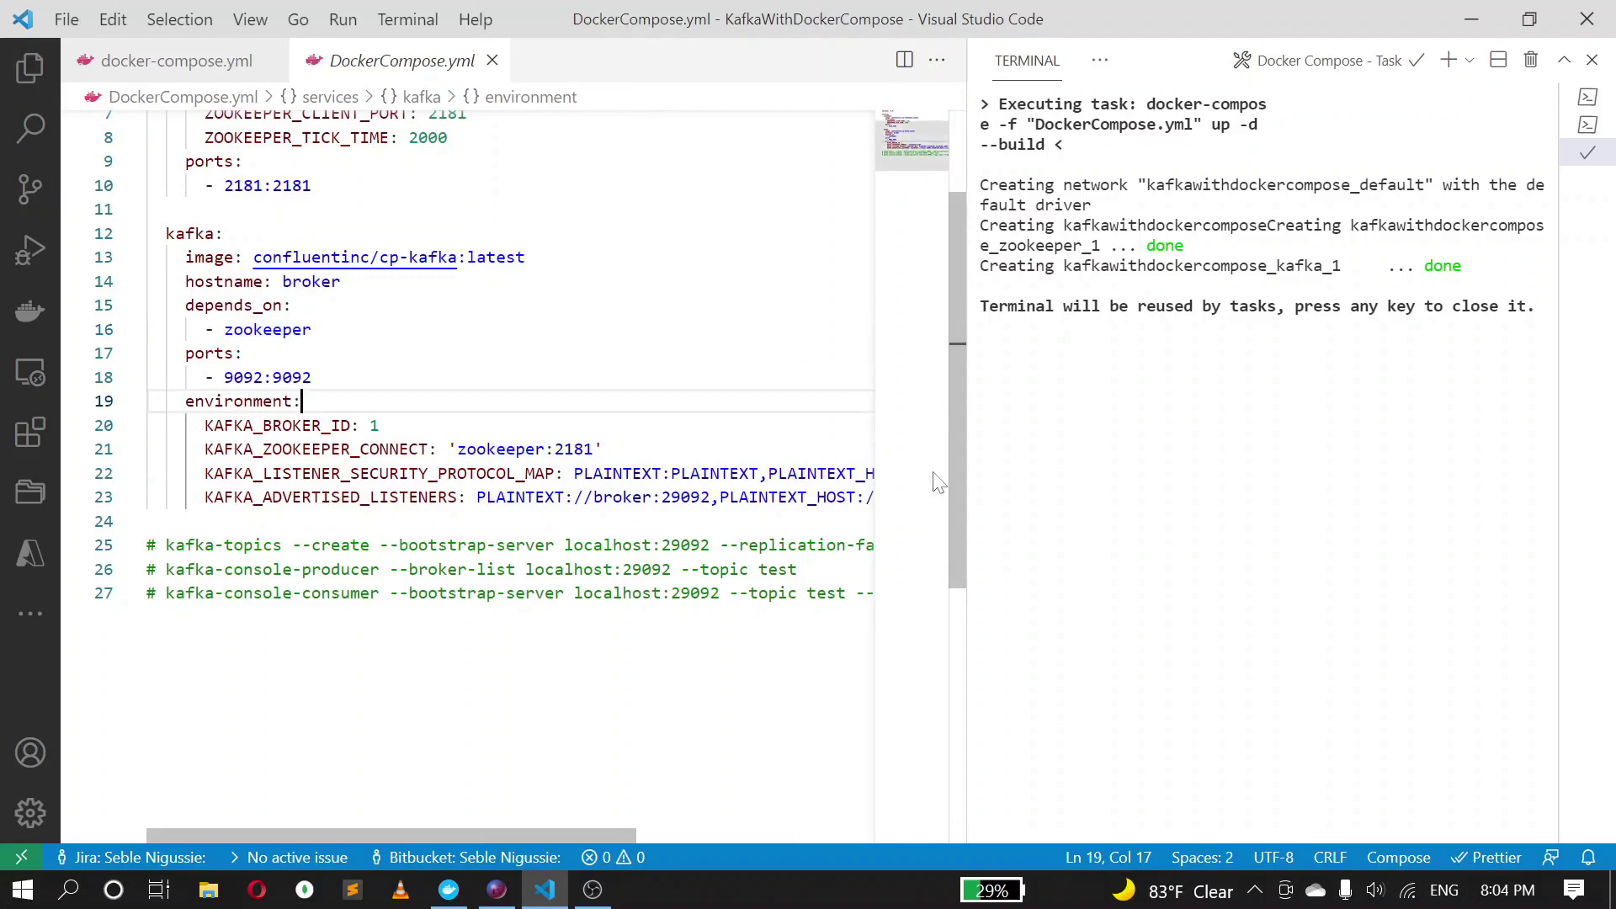
pyautogui.press('Return')
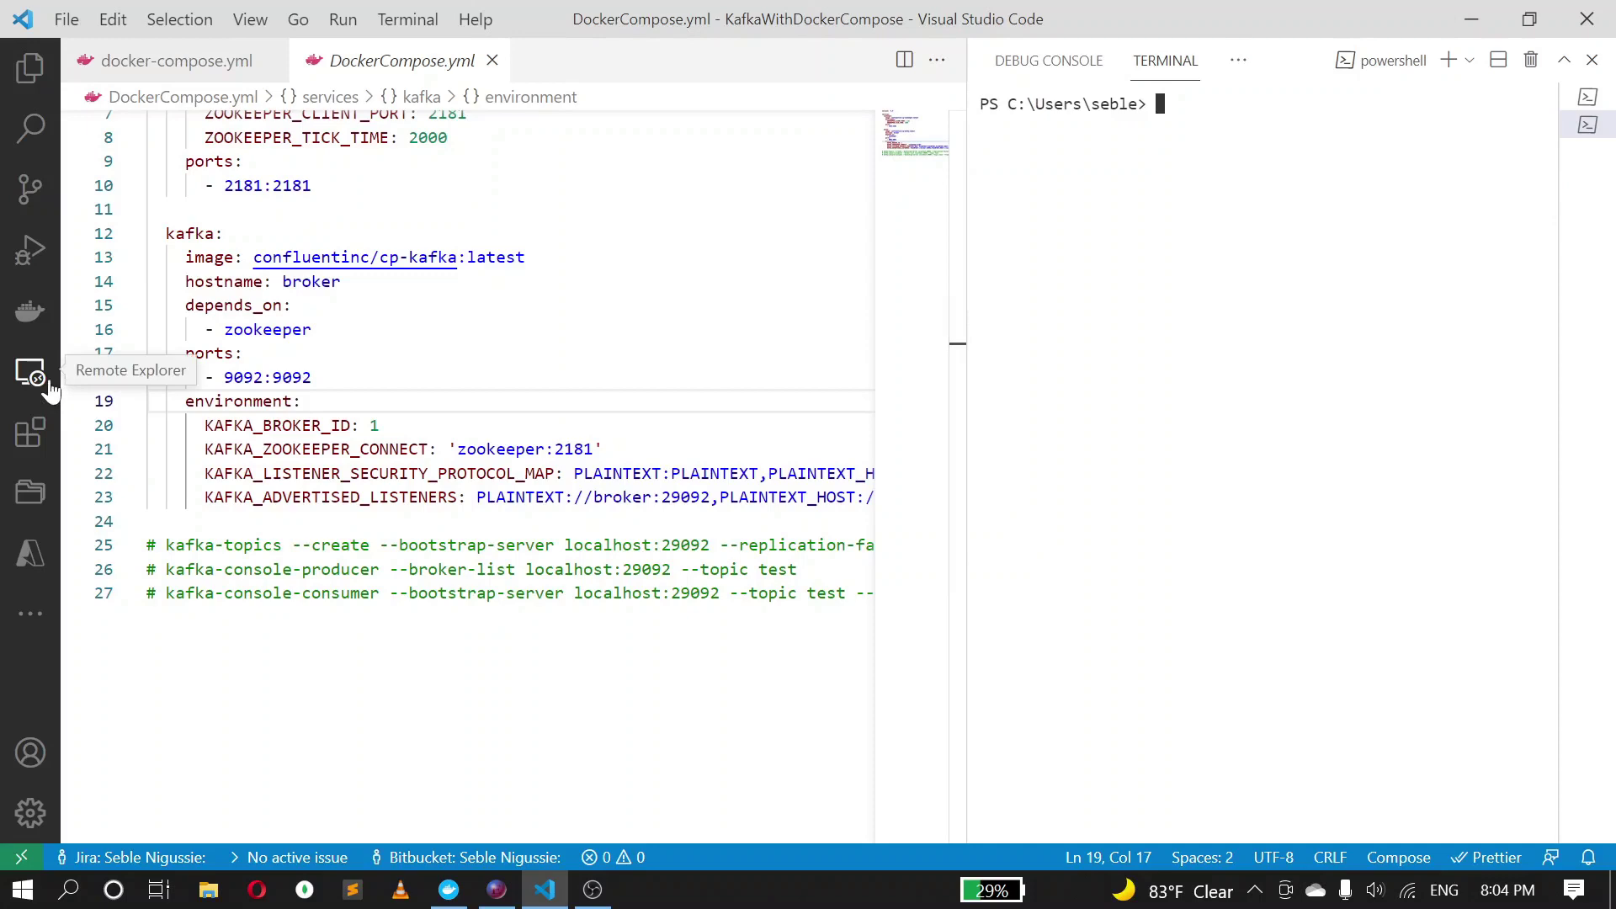
# Attach a shell to the kafka container and run pwd in it.
pyautogui.click(30, 311)
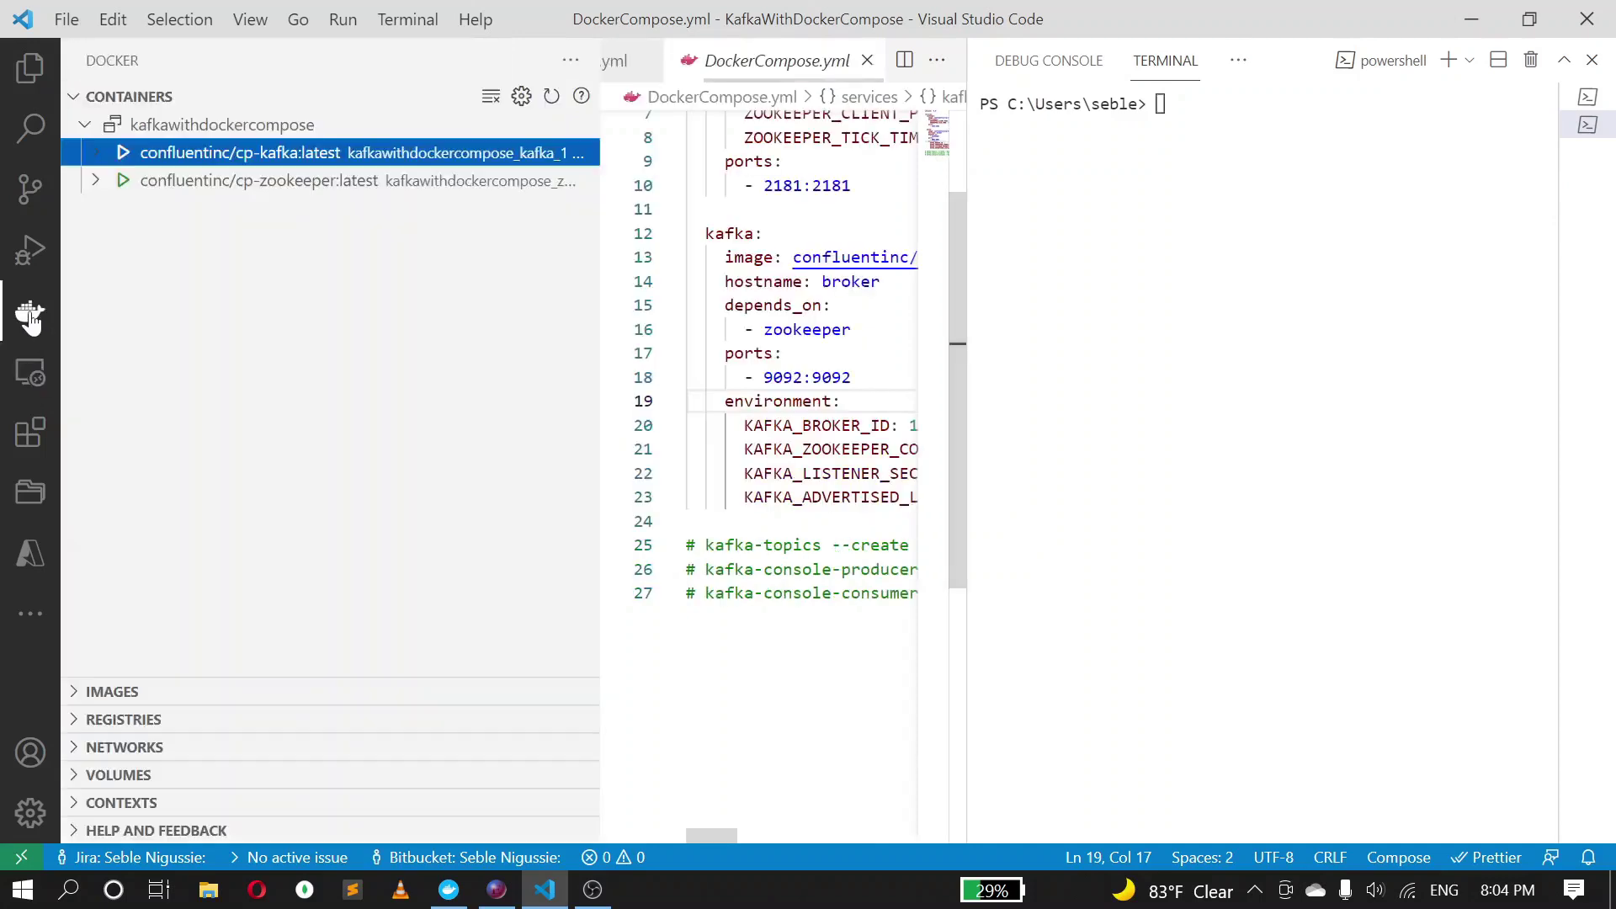
pyautogui.rightClick(251, 154)
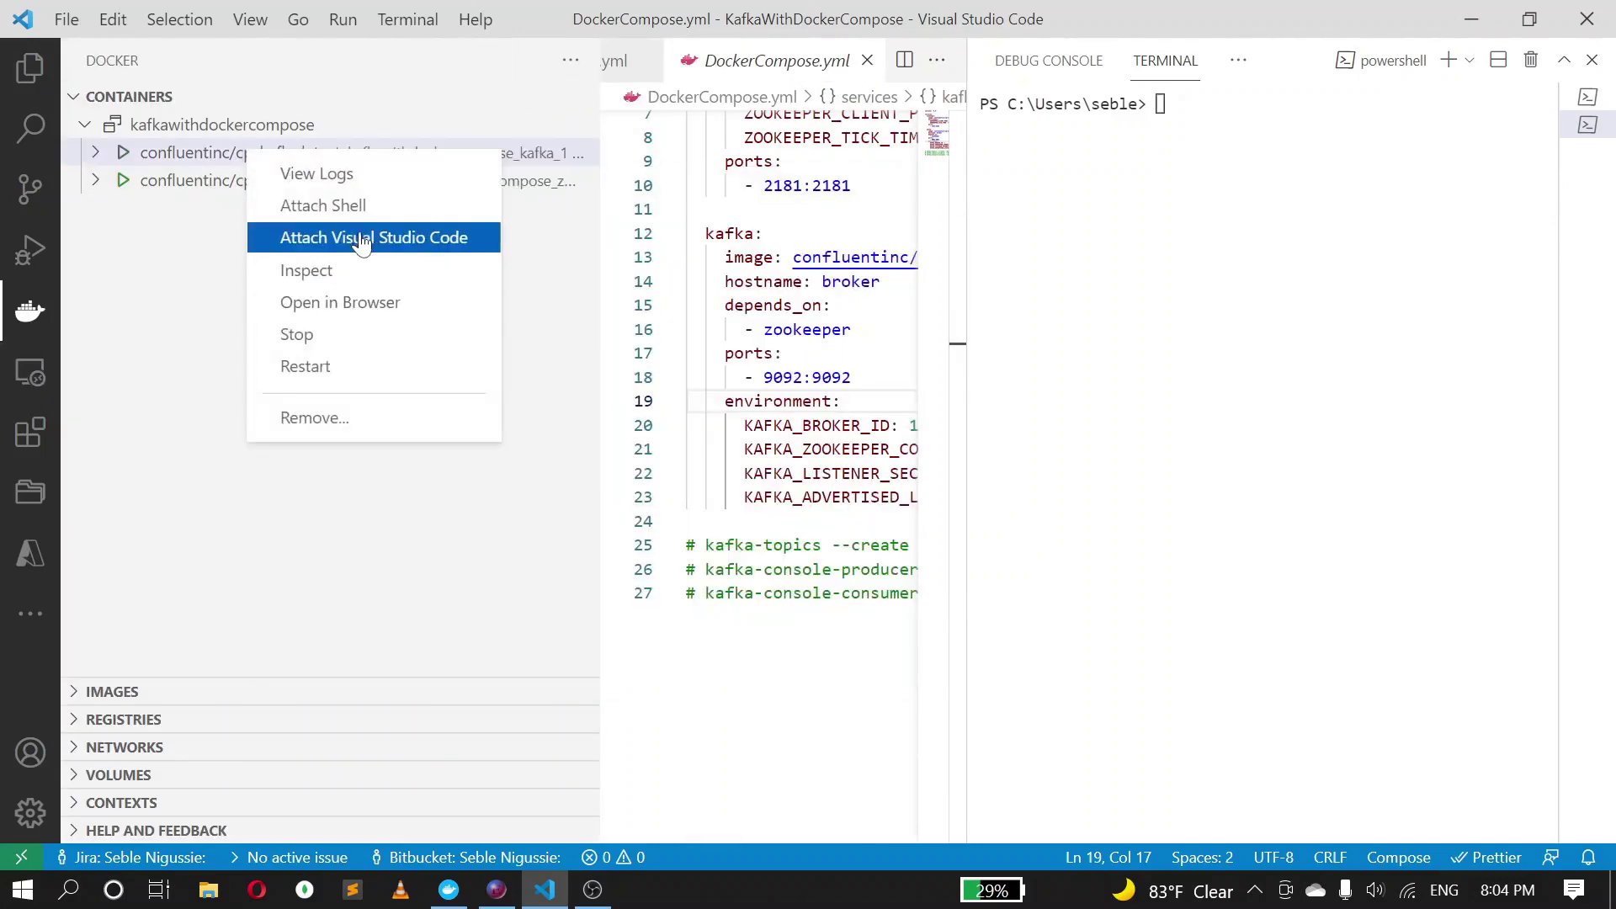
pyautogui.click(340, 208)
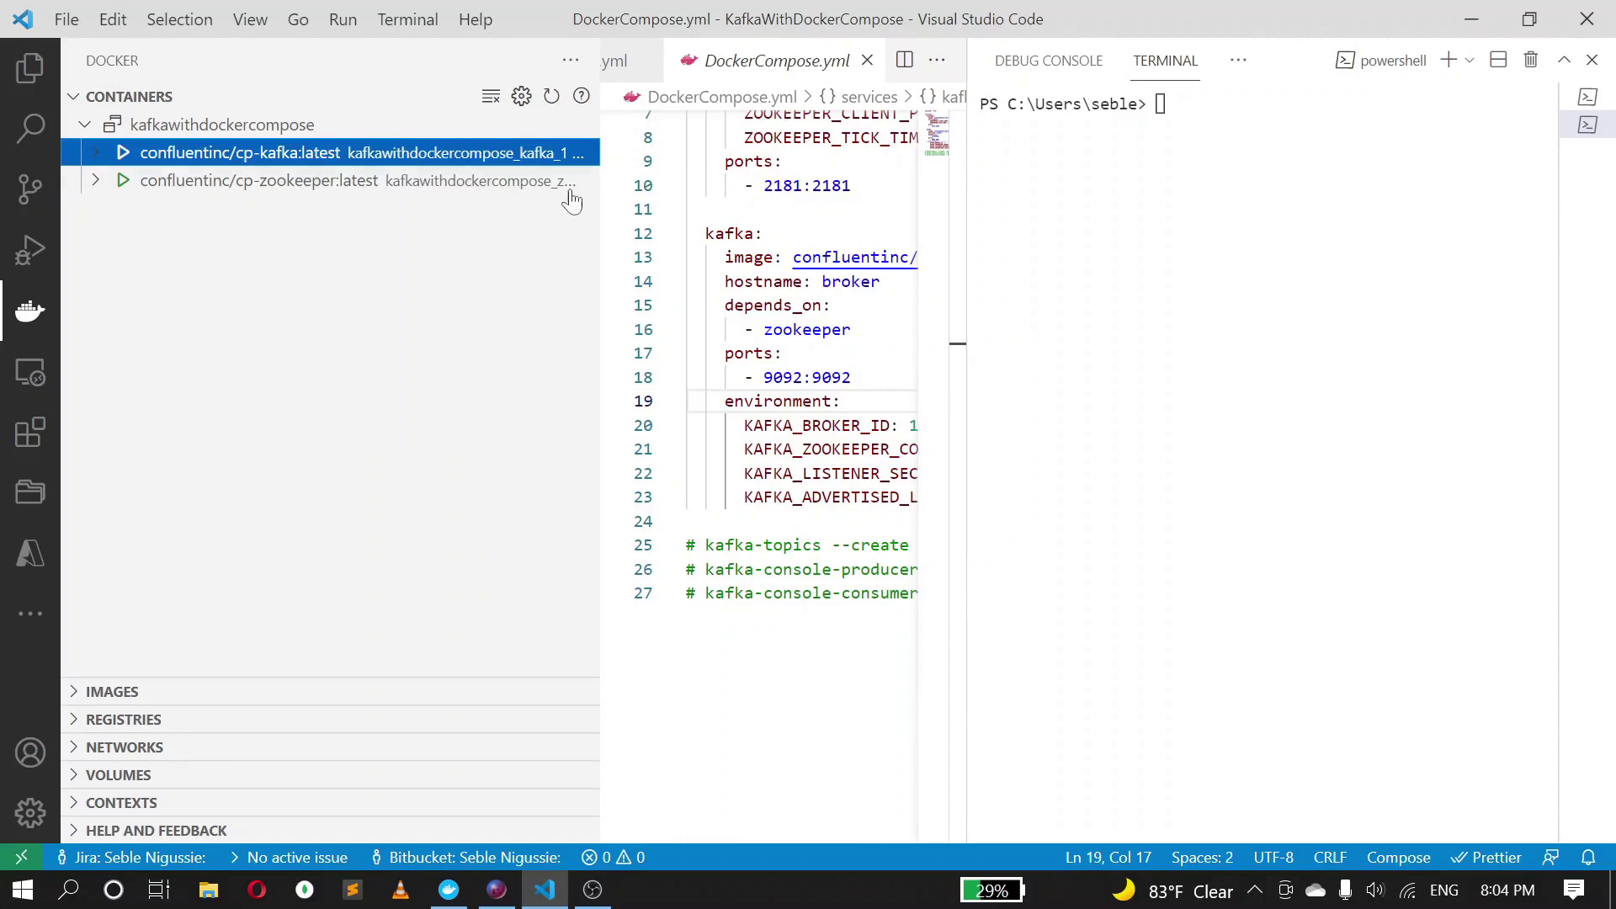
pyautogui.click(31, 71)
pyautogui.click(31, 71)
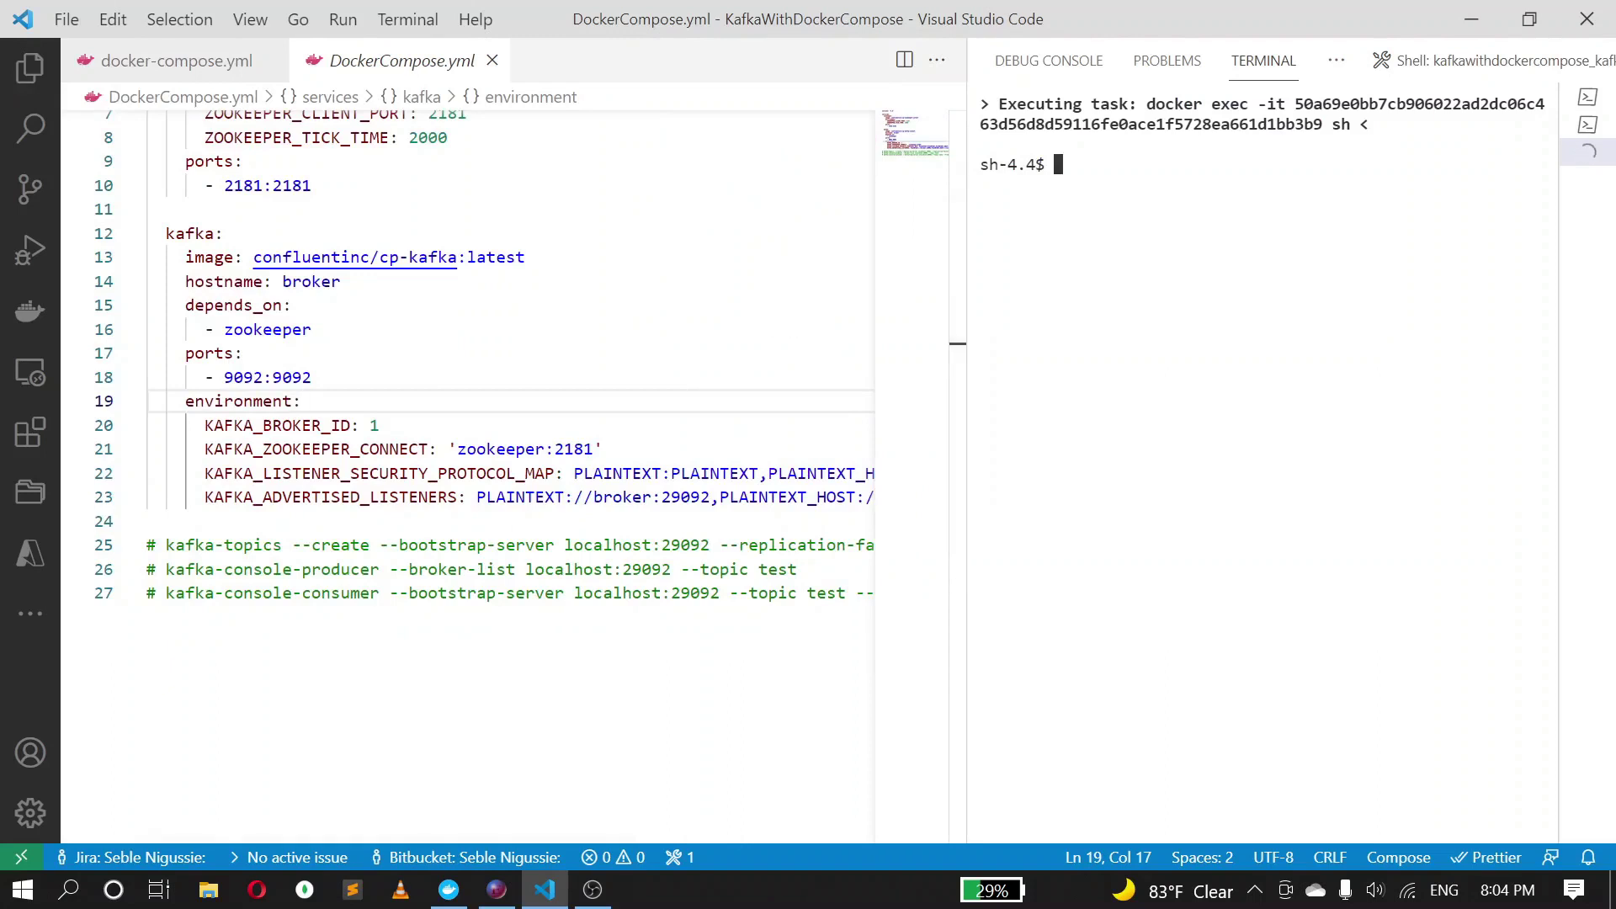
pyautogui.write('pwd')
pyautogui.press('Return')
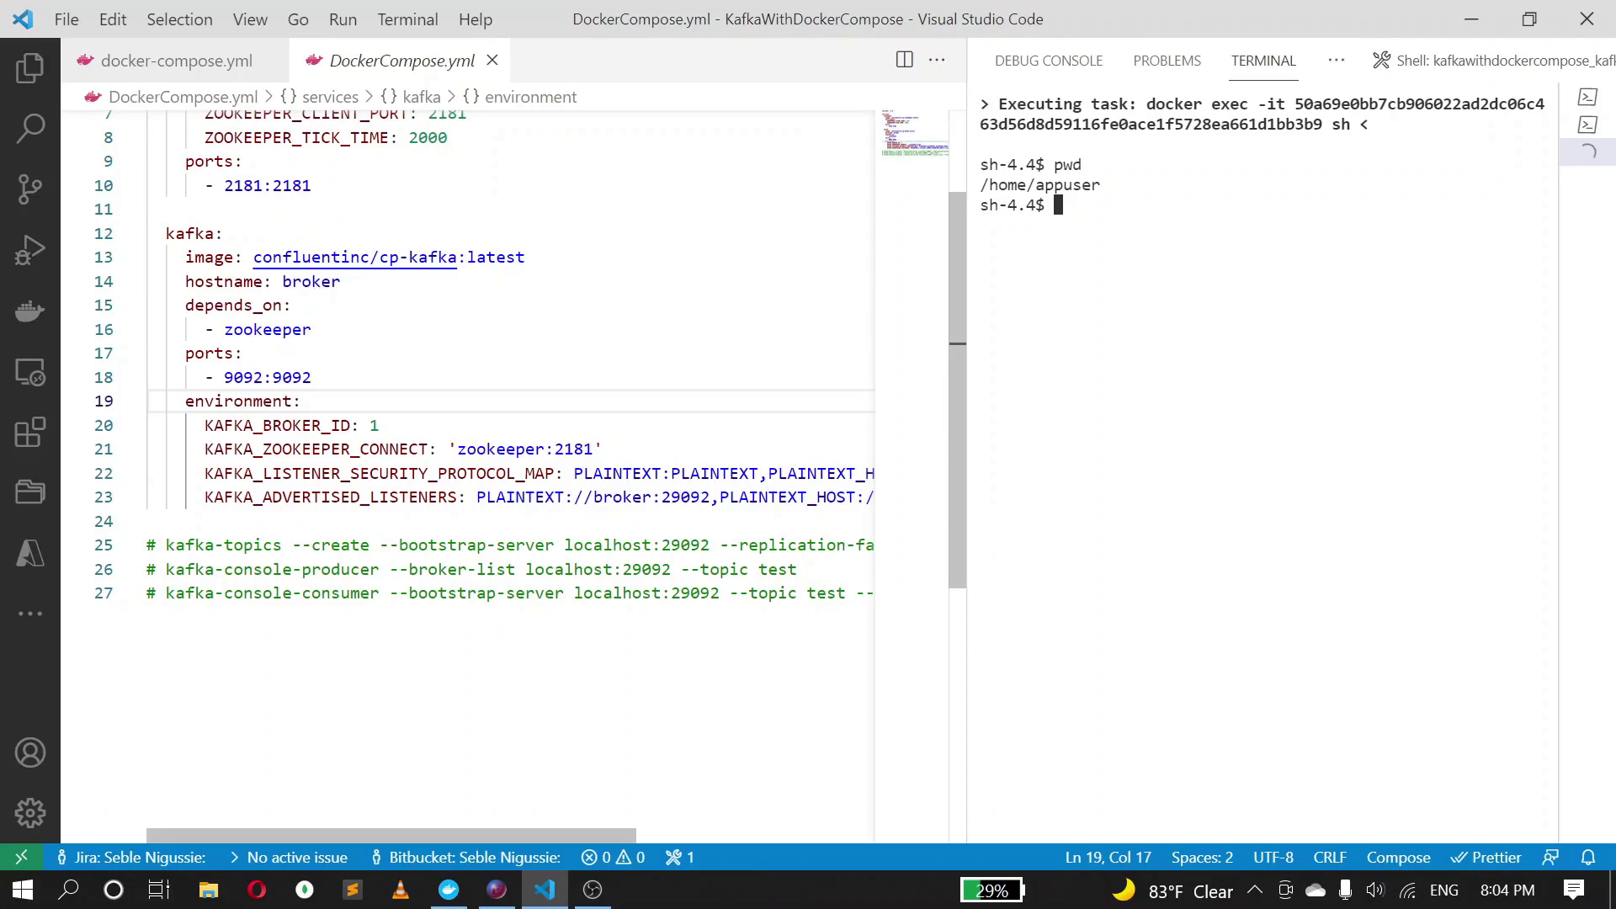
# Run line 25's kafka-topics command in the container shell to create topic test.
pyautogui.moveTo(166, 546); pyautogui.dragTo(916, 550)
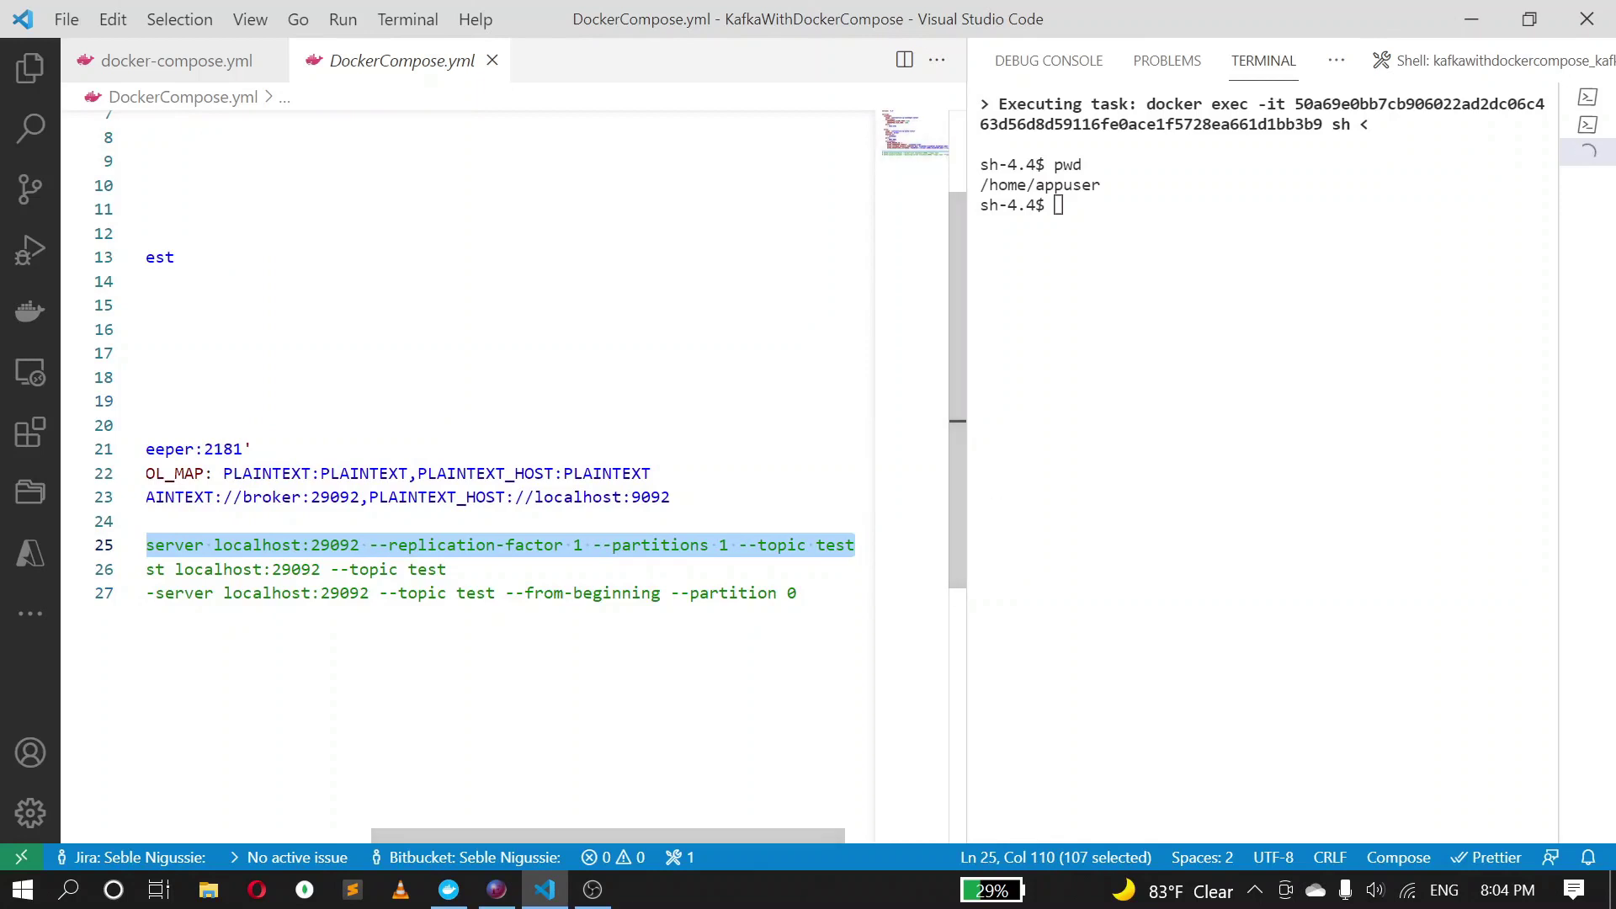
pyautogui.hotkey('ctrl', '`')
pyautogui.write('kafka-topics --create --bootstrap-server localhost:29092 --replication-factor 1 --partitions 1 --topic test')
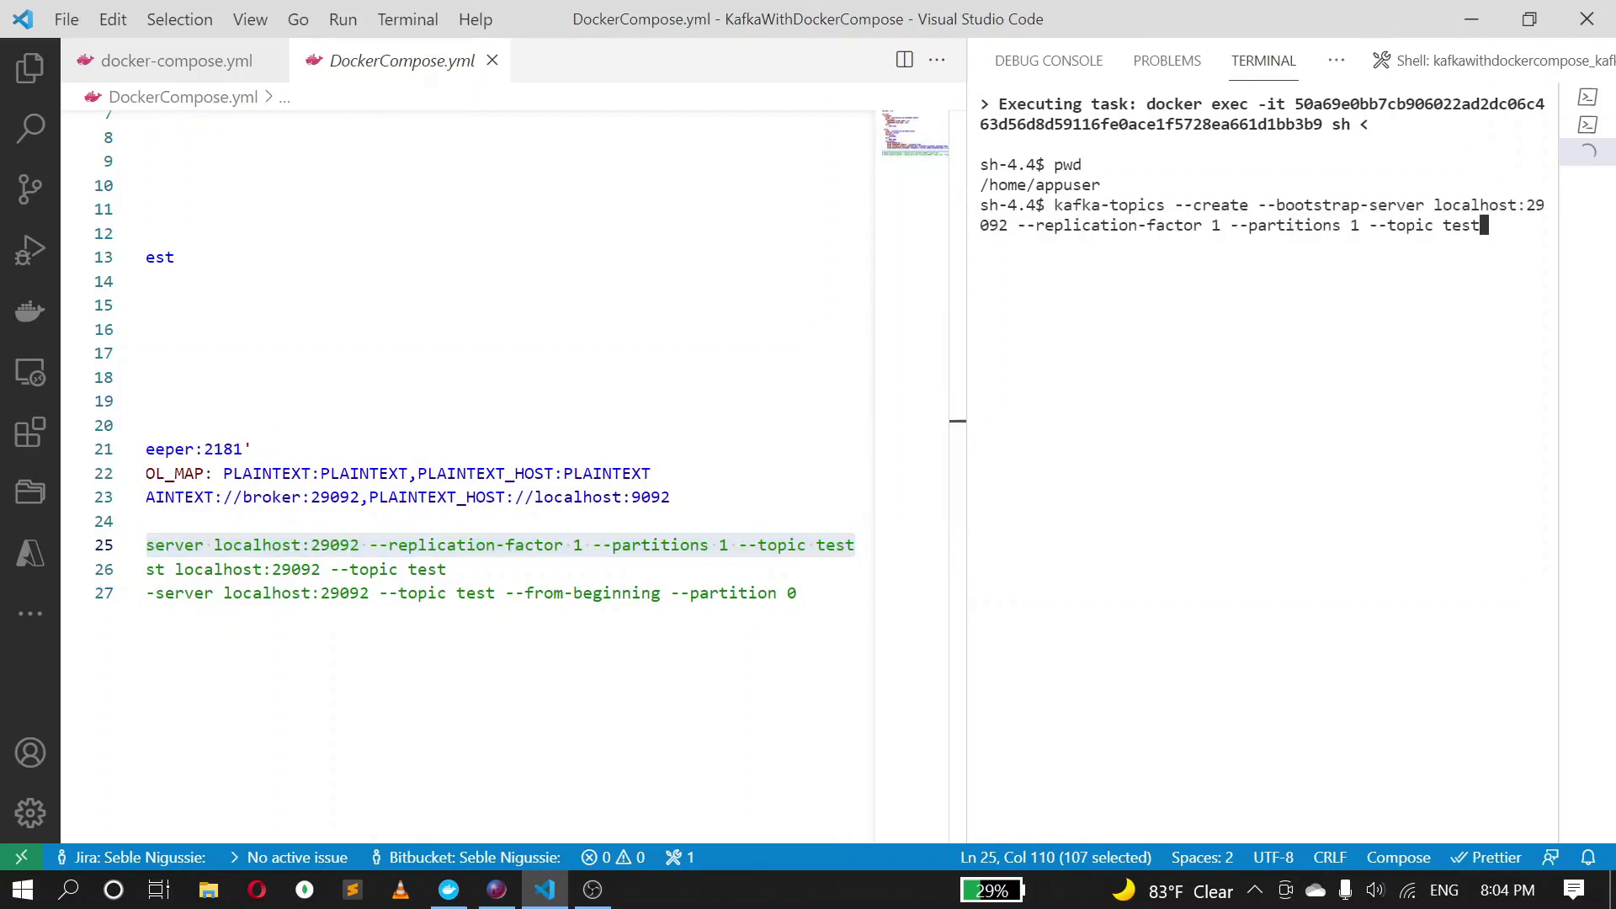
pyautogui.press('Return')
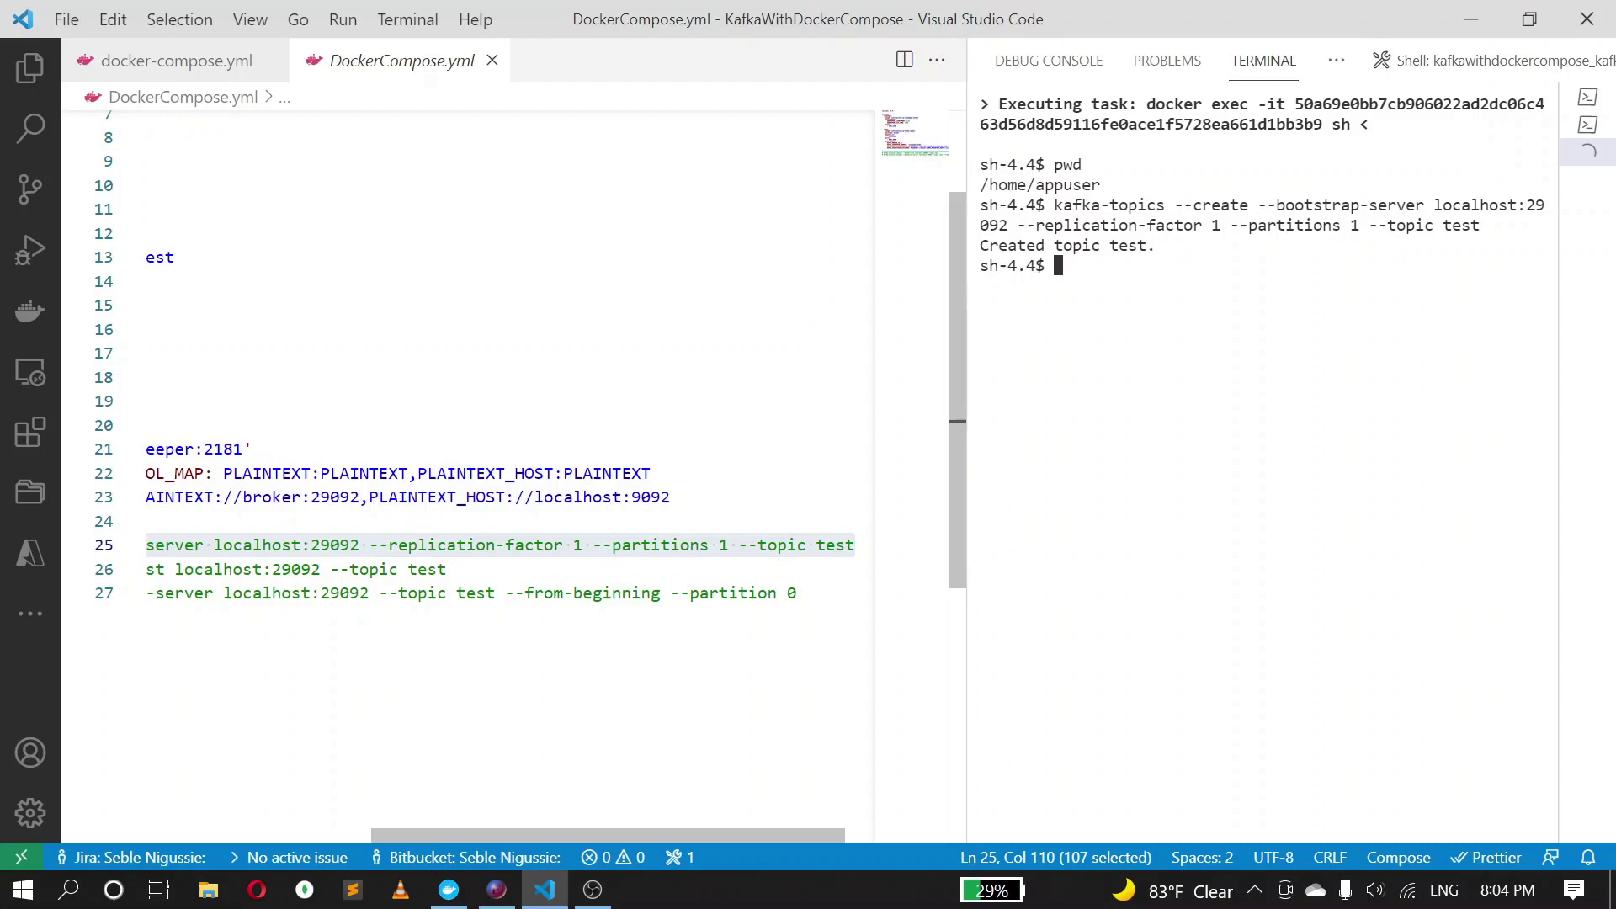
pyautogui.click(859, 569)
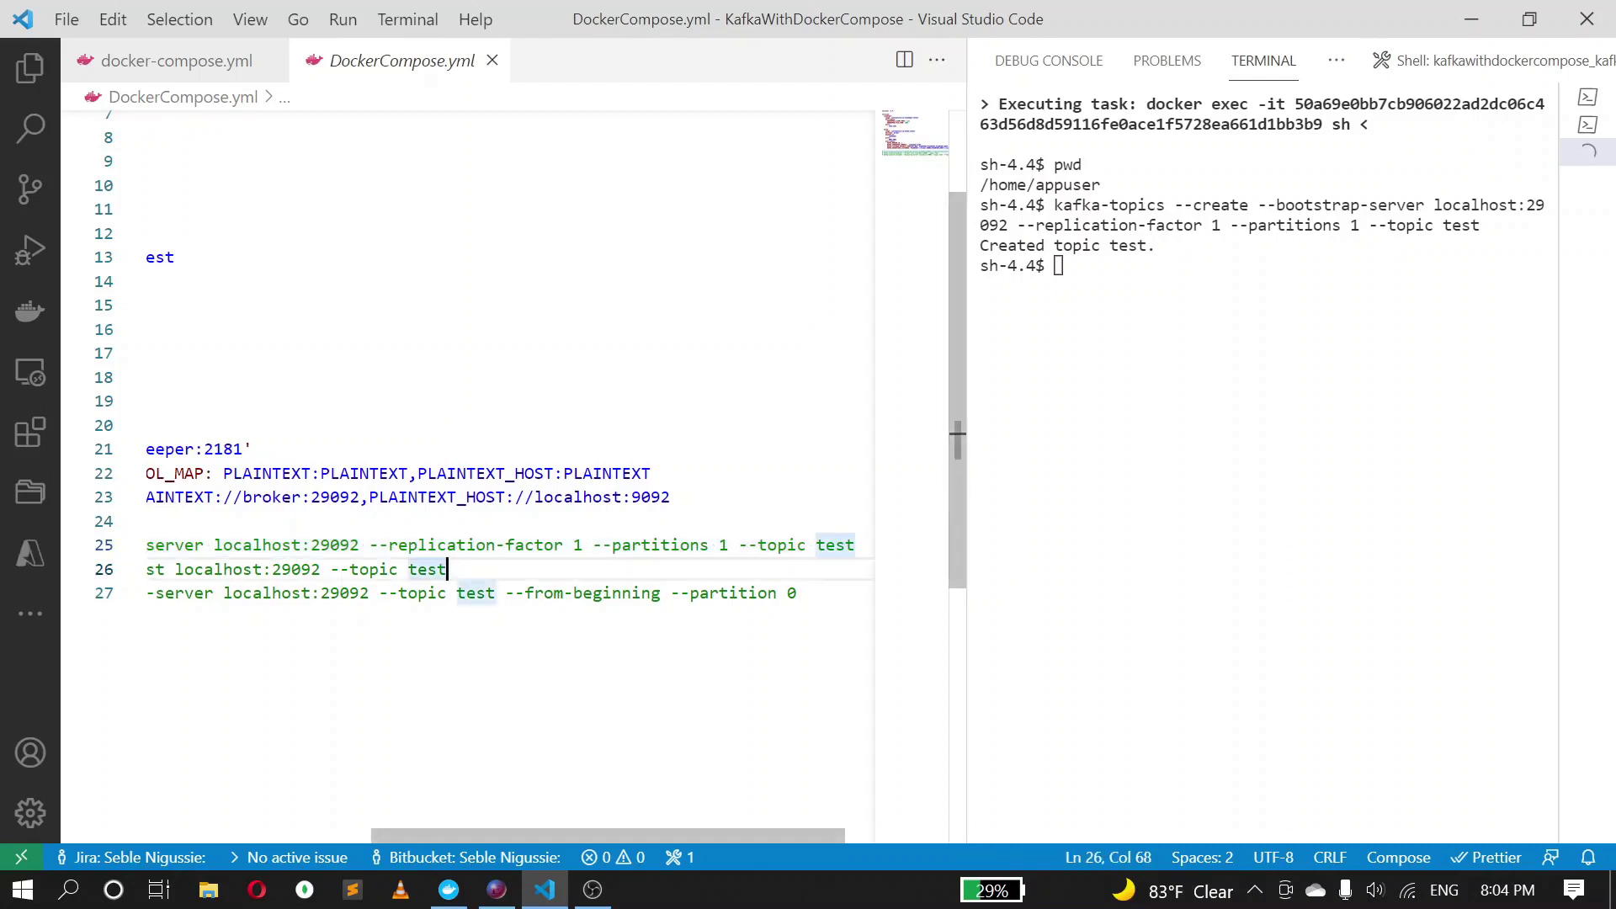
pyautogui.moveTo(655, 830); pyautogui.dragTo(431, 829)
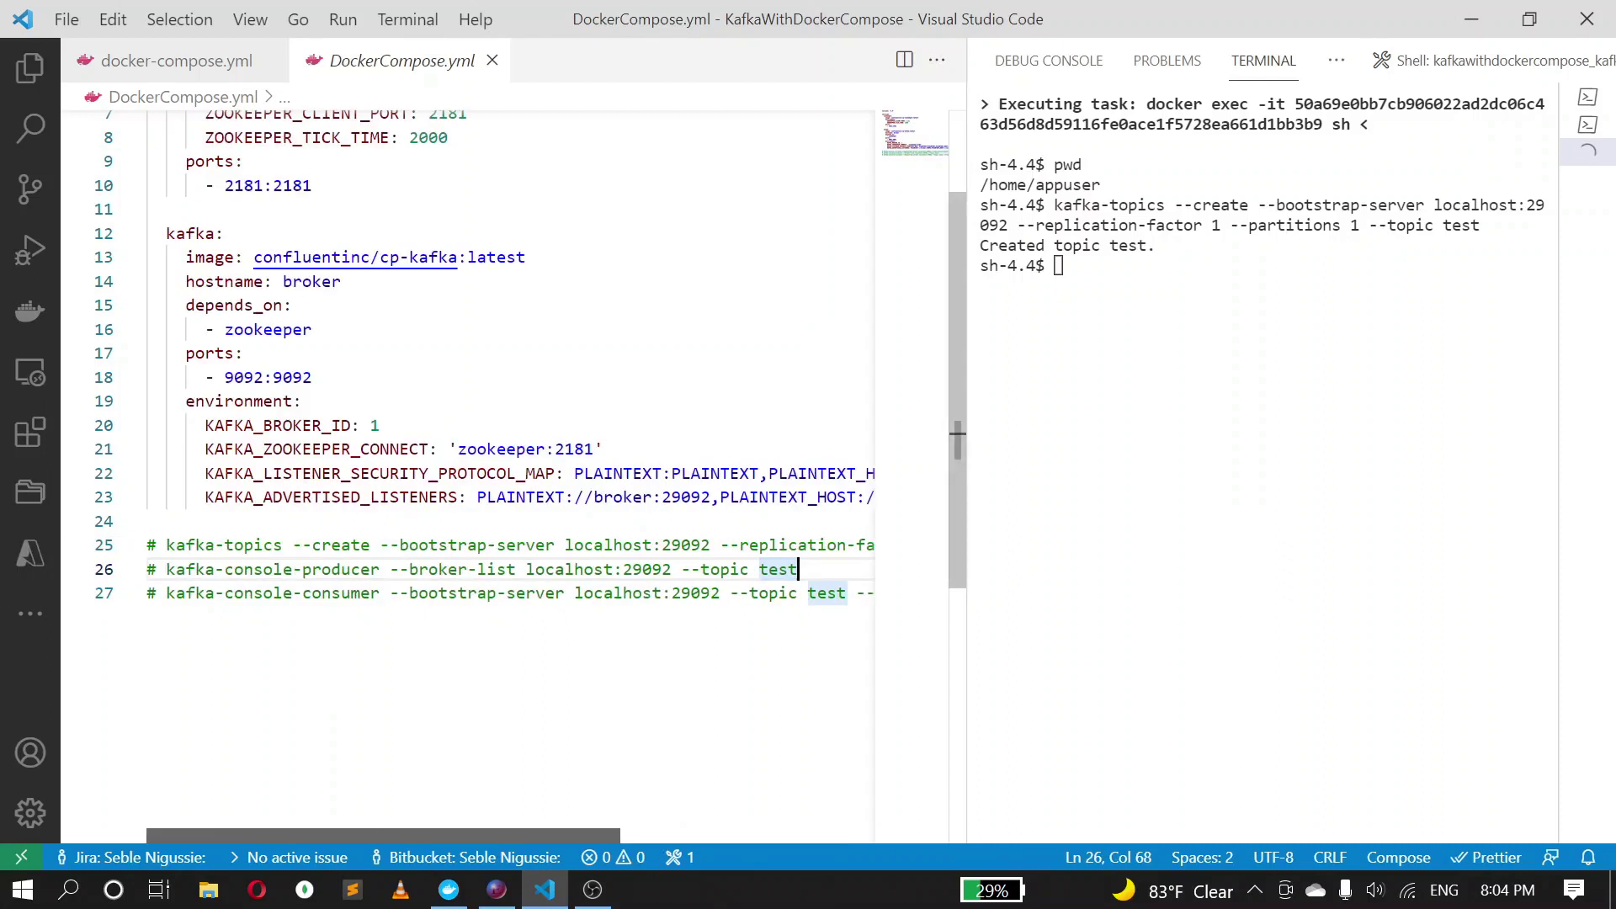
pyautogui.moveTo(156, 569); pyautogui.dragTo(505, 570)
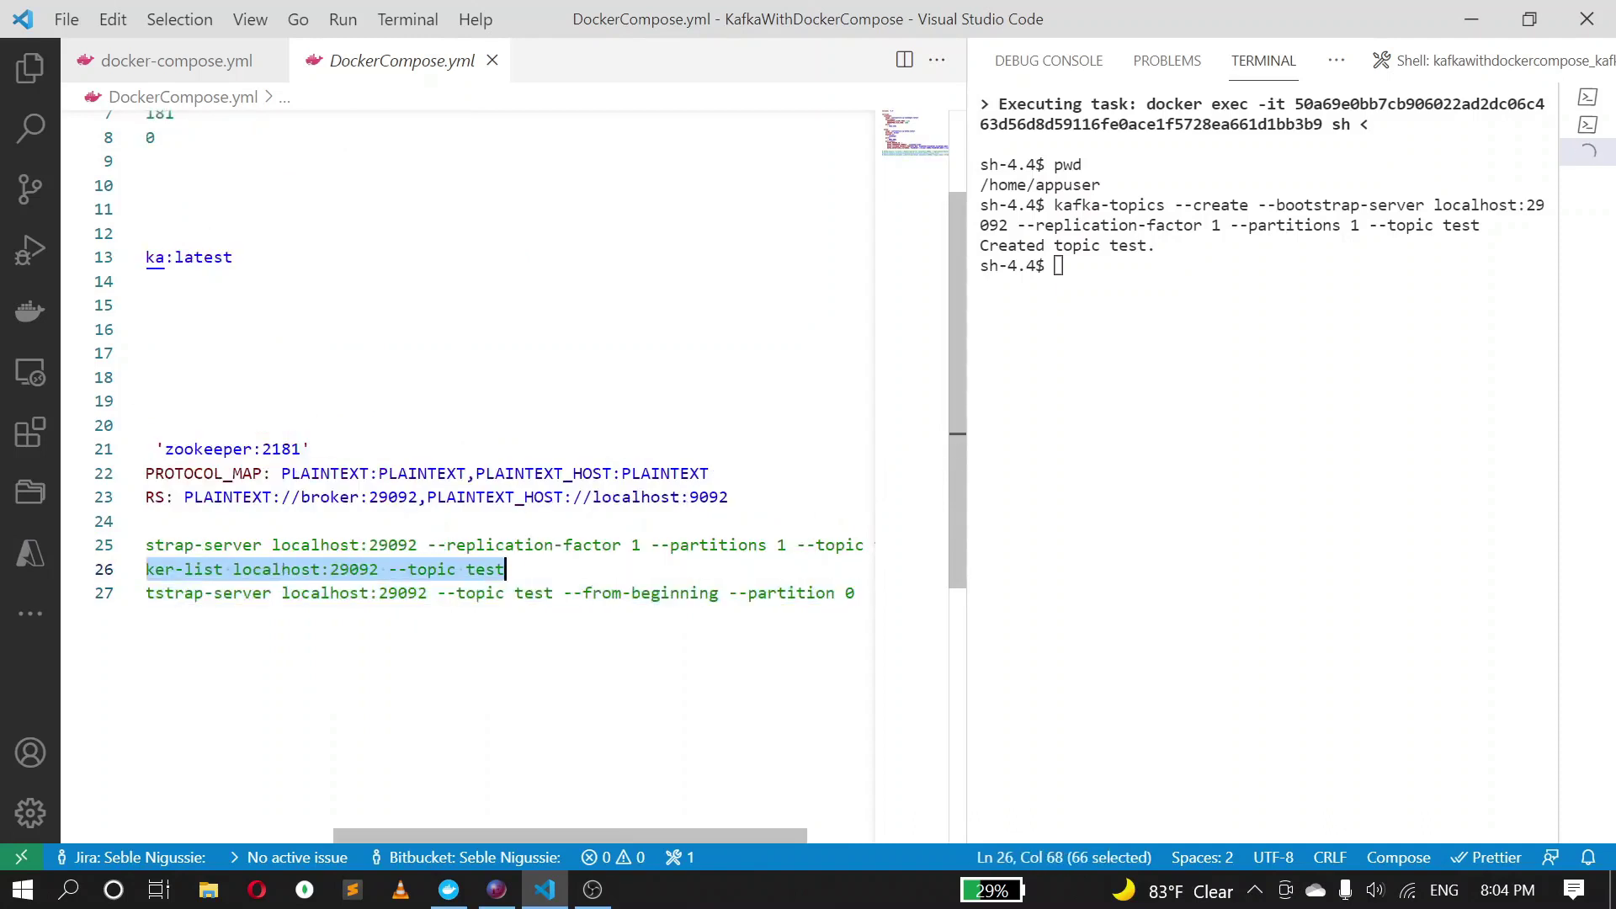
# Start the console producer on topic test and send Hello, this, is, from, docker.
pyautogui.click(1262, 378)
pyautogui.write('kafka-console-producer --broker-list localhost:29092 --topic test')
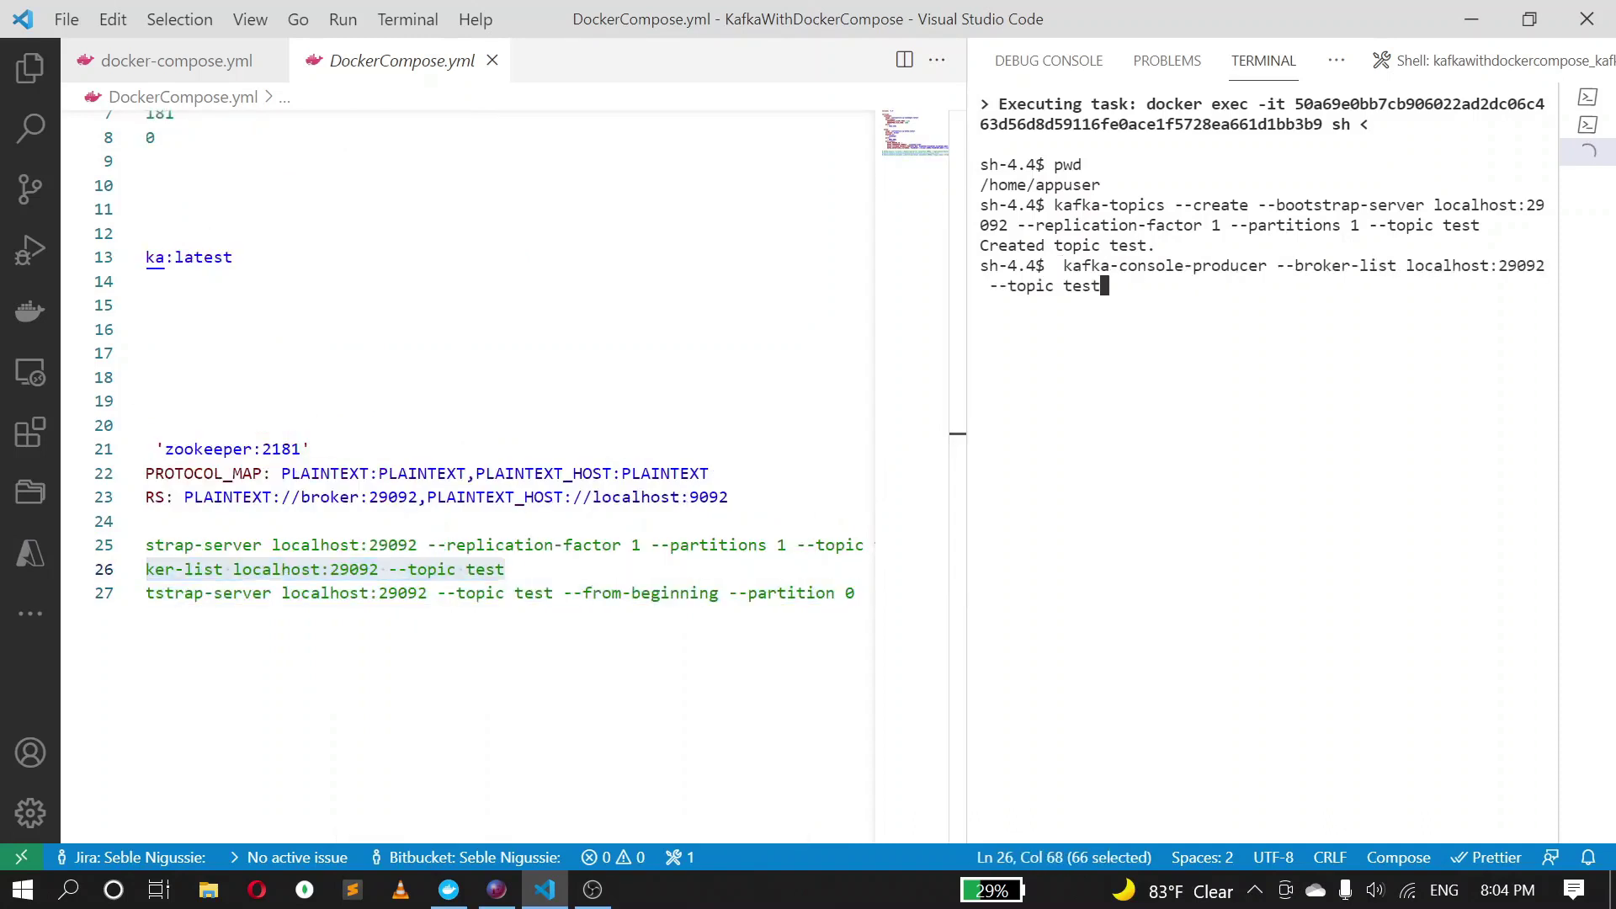
pyautogui.press('Return')
pyautogui.write('He')
pyautogui.write('llo')
pyautogui.press('Return')
pyautogui.write('this')
pyautogui.press('Return')
pyautogui.write('is')
pyautogui.press('Return')
pyautogui.write('fro')
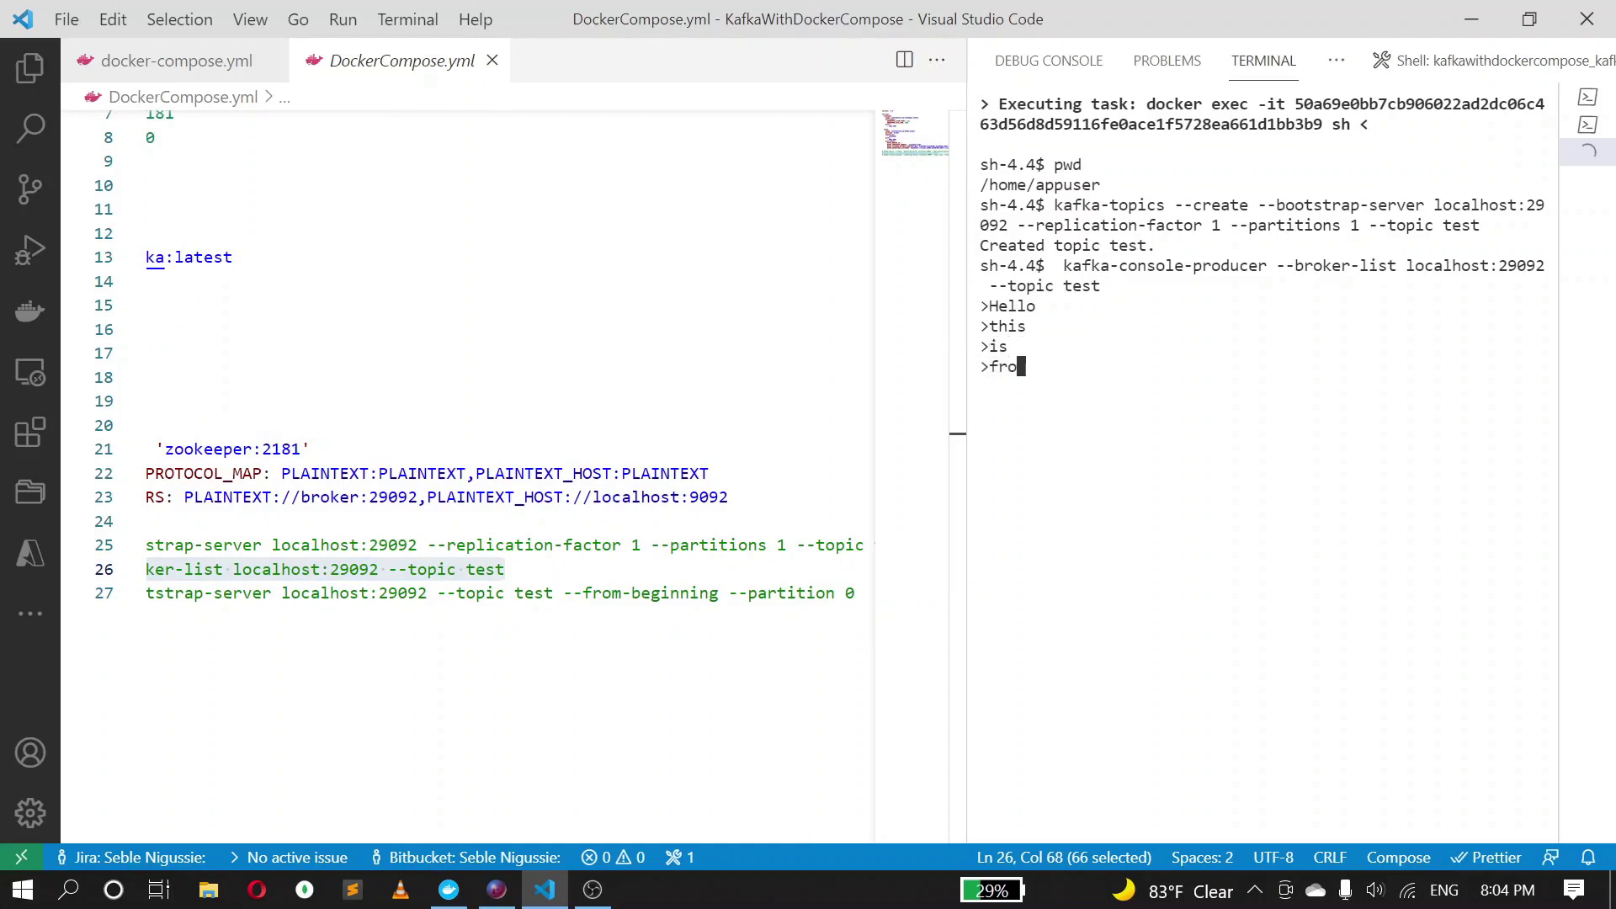
pyautogui.write('m')
pyautogui.press('Return')
pyautogui.write('doc')
pyautogui.write('ker')
pyautogui.press('Return')
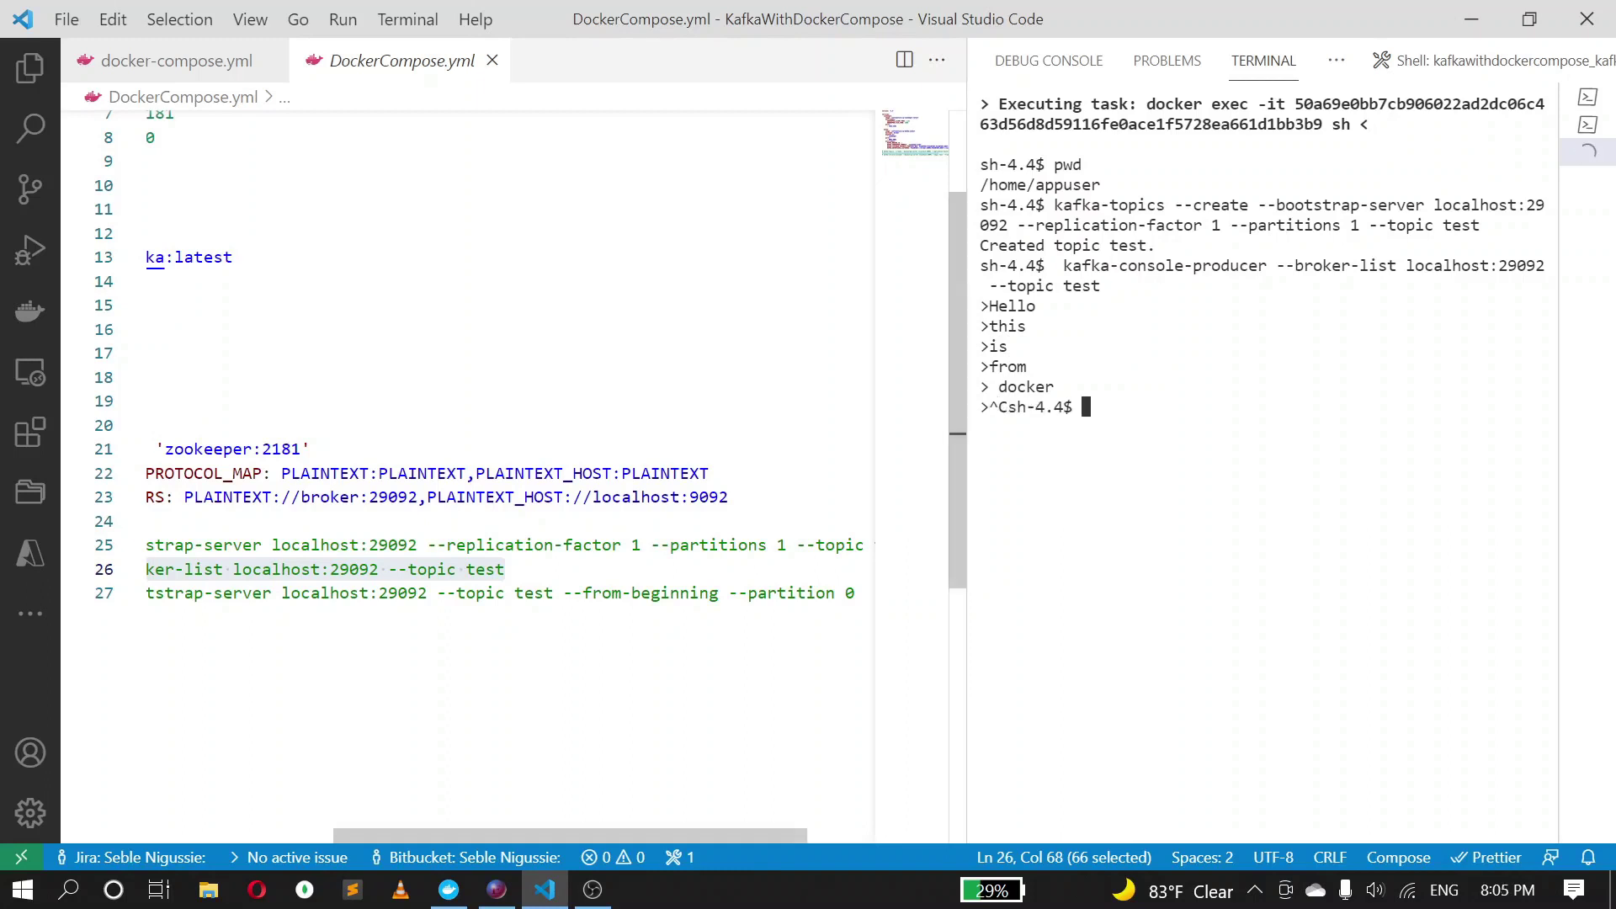
# Run line 27's kafka-console-consumer command in the container shell to read topic test's messages.
pyautogui.click(517, 758)
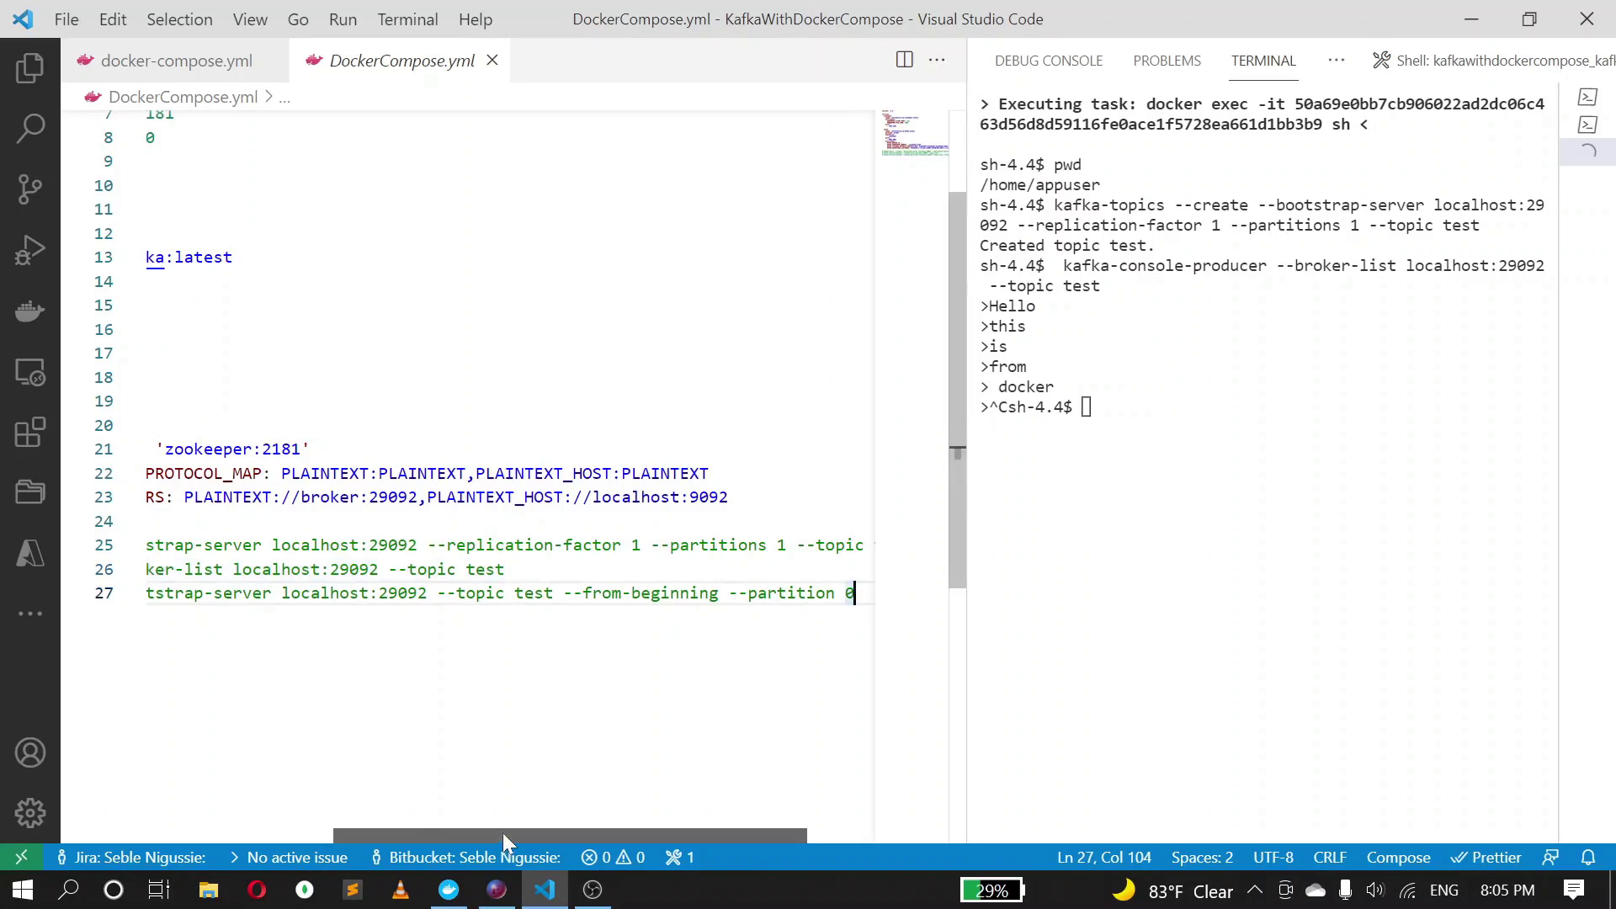
pyautogui.moveTo(504, 834); pyautogui.dragTo(132, 654)
pyautogui.moveTo(166, 593); pyautogui.dragTo(854, 592)
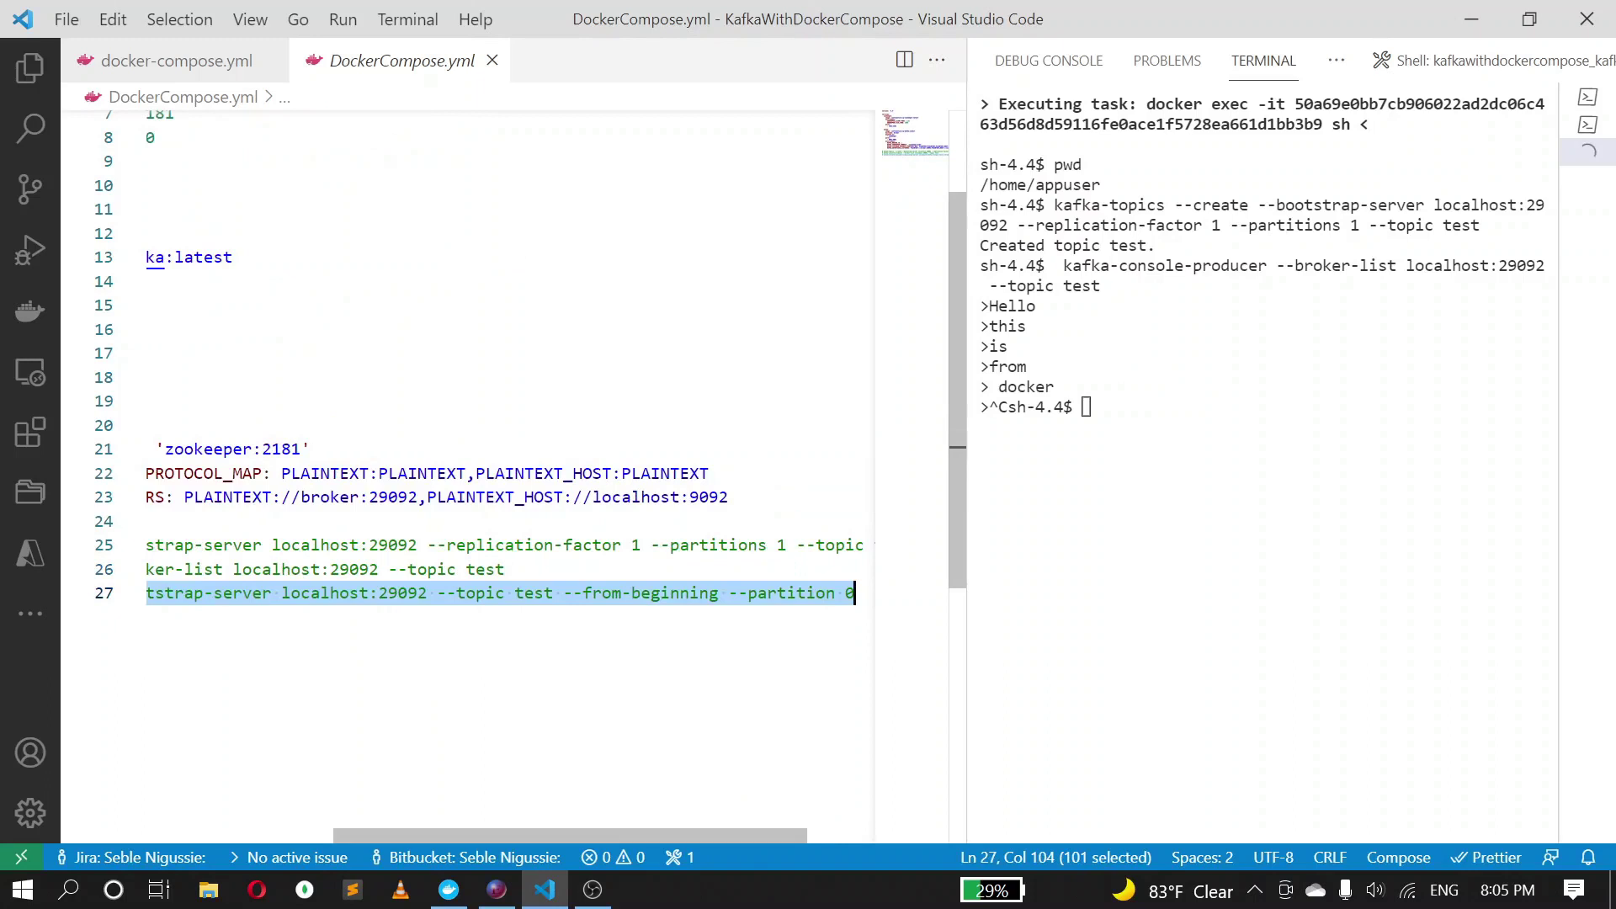
pyautogui.hotkey('ctrl', 'c')
pyautogui.hotkey('ctrl', '`')
pyautogui.hotkey('ctrl', 'v')
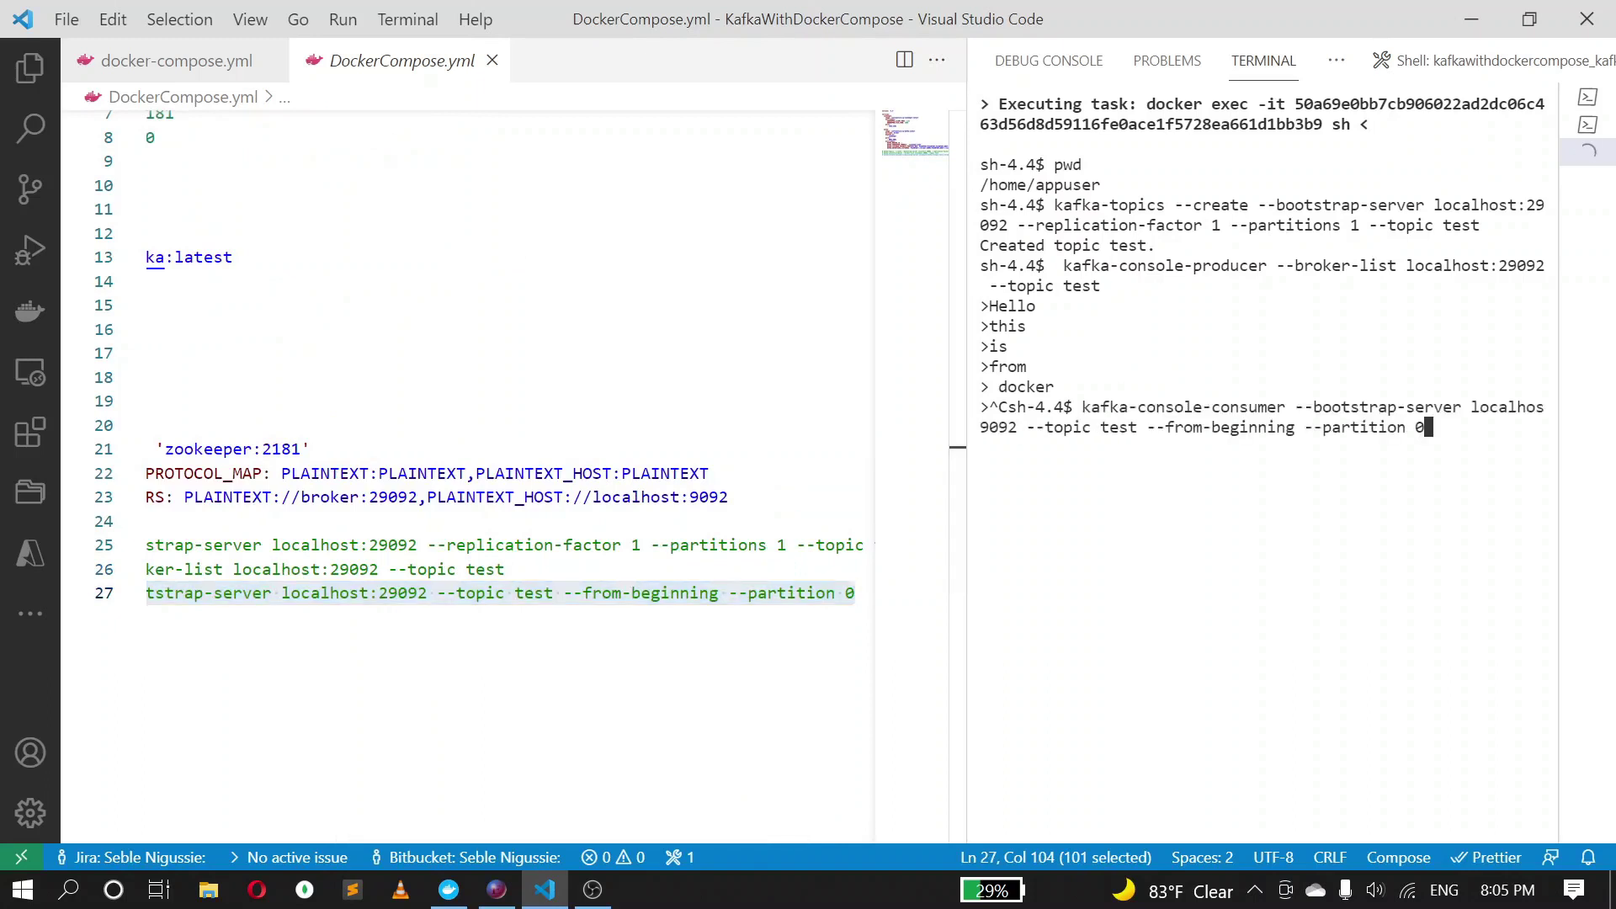
pyautogui.press('Return')
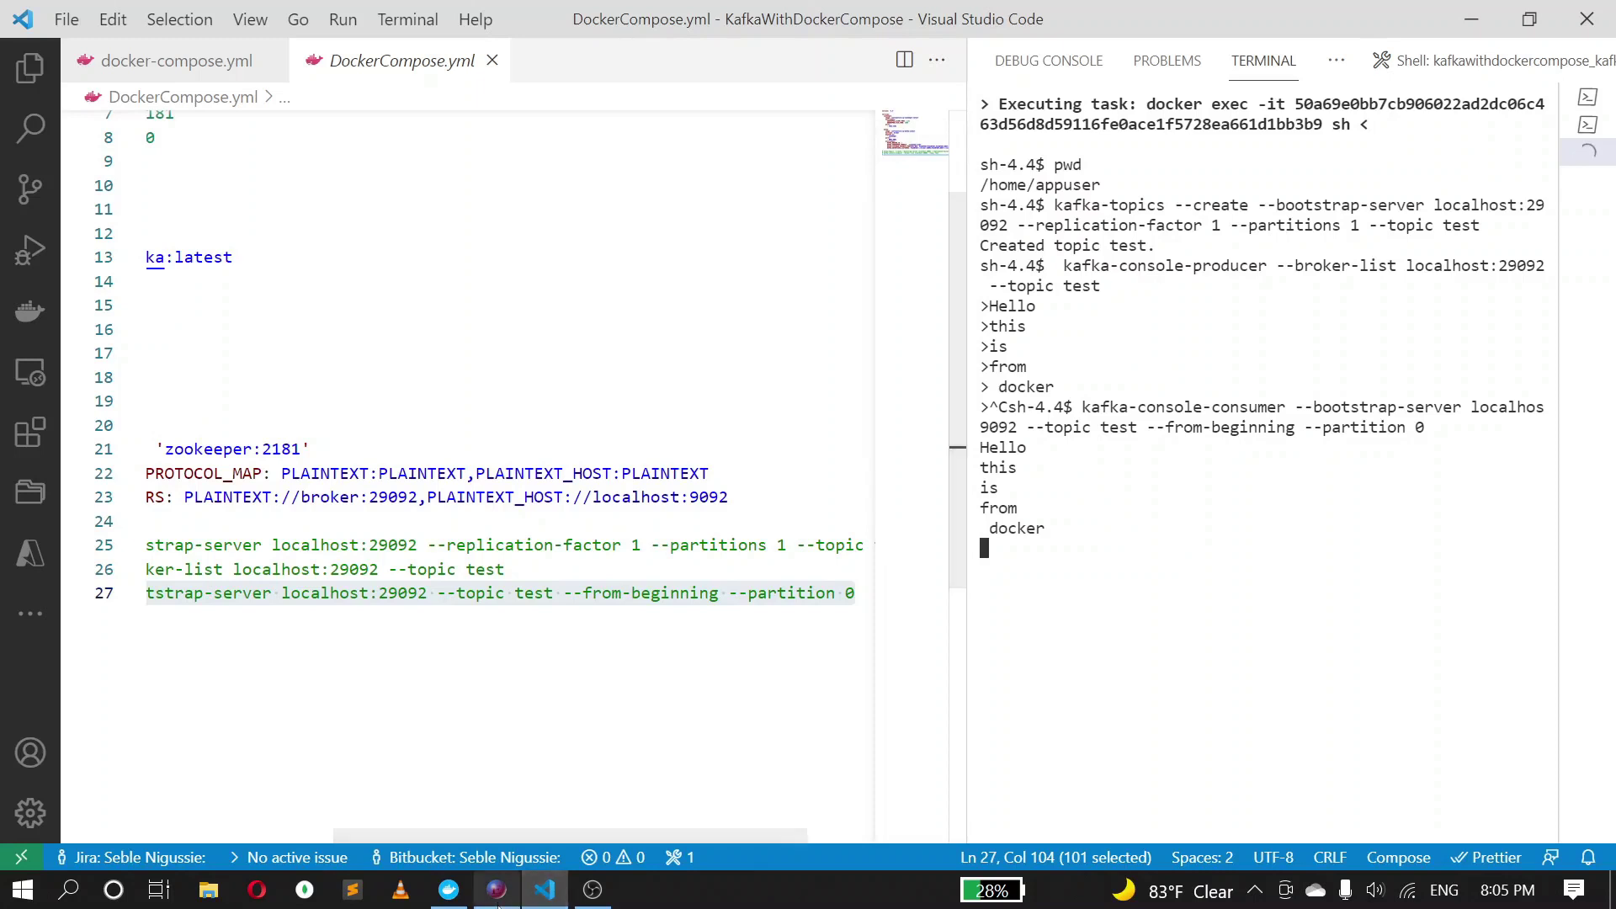
pyautogui.hotkey('alt', 'Tab')
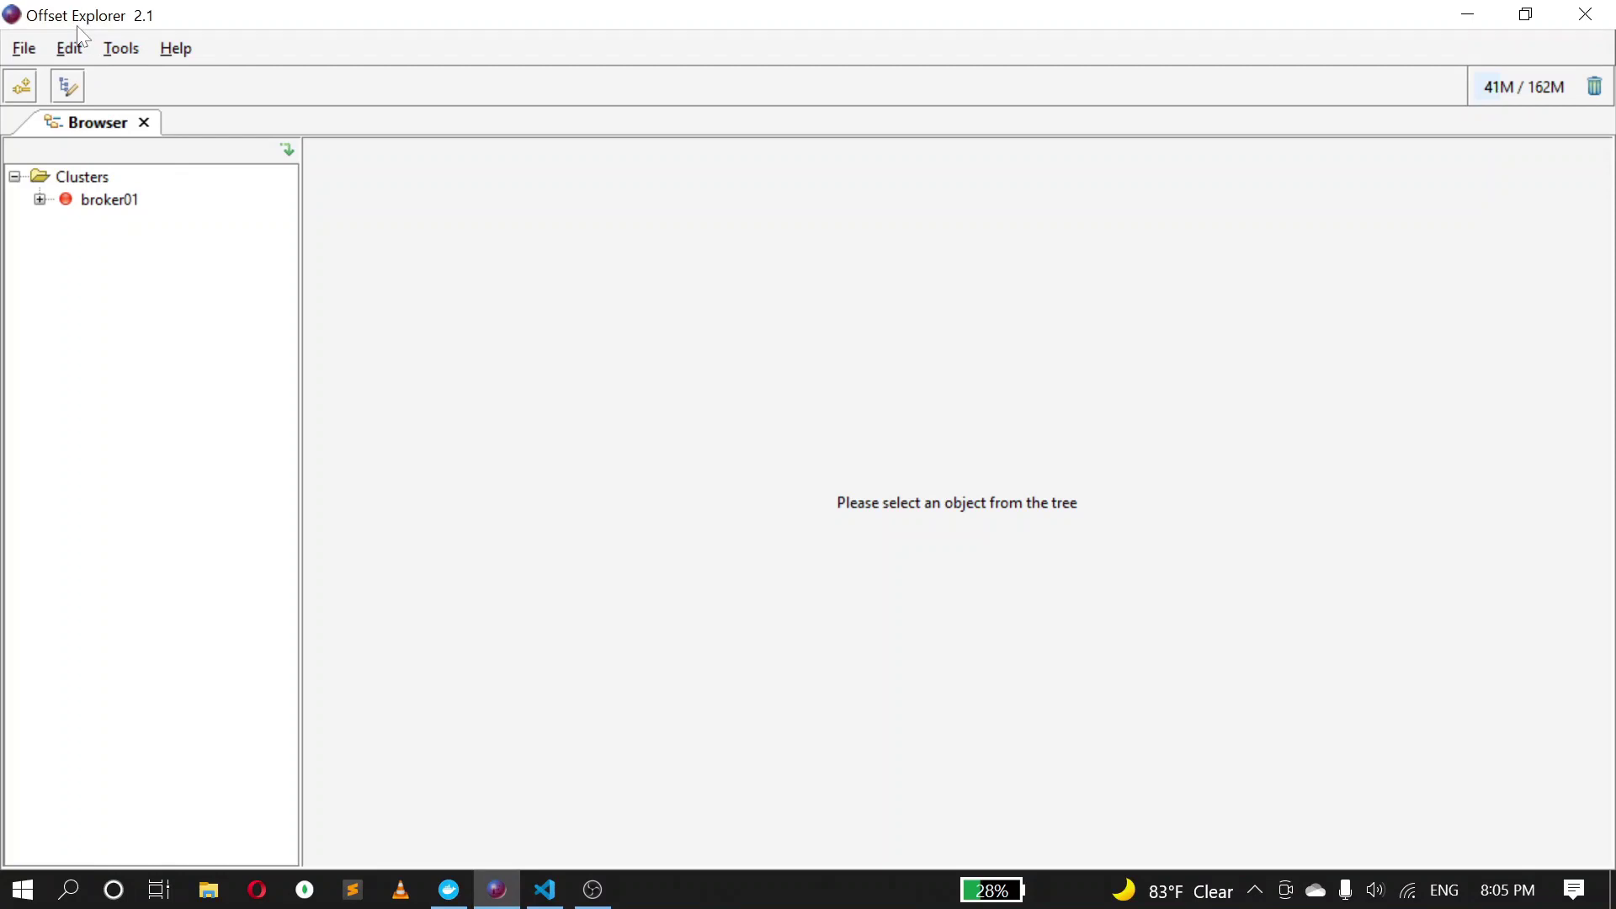
# View broker01's connection properties, then the Clusters overview table.
pyautogui.click(102, 202)
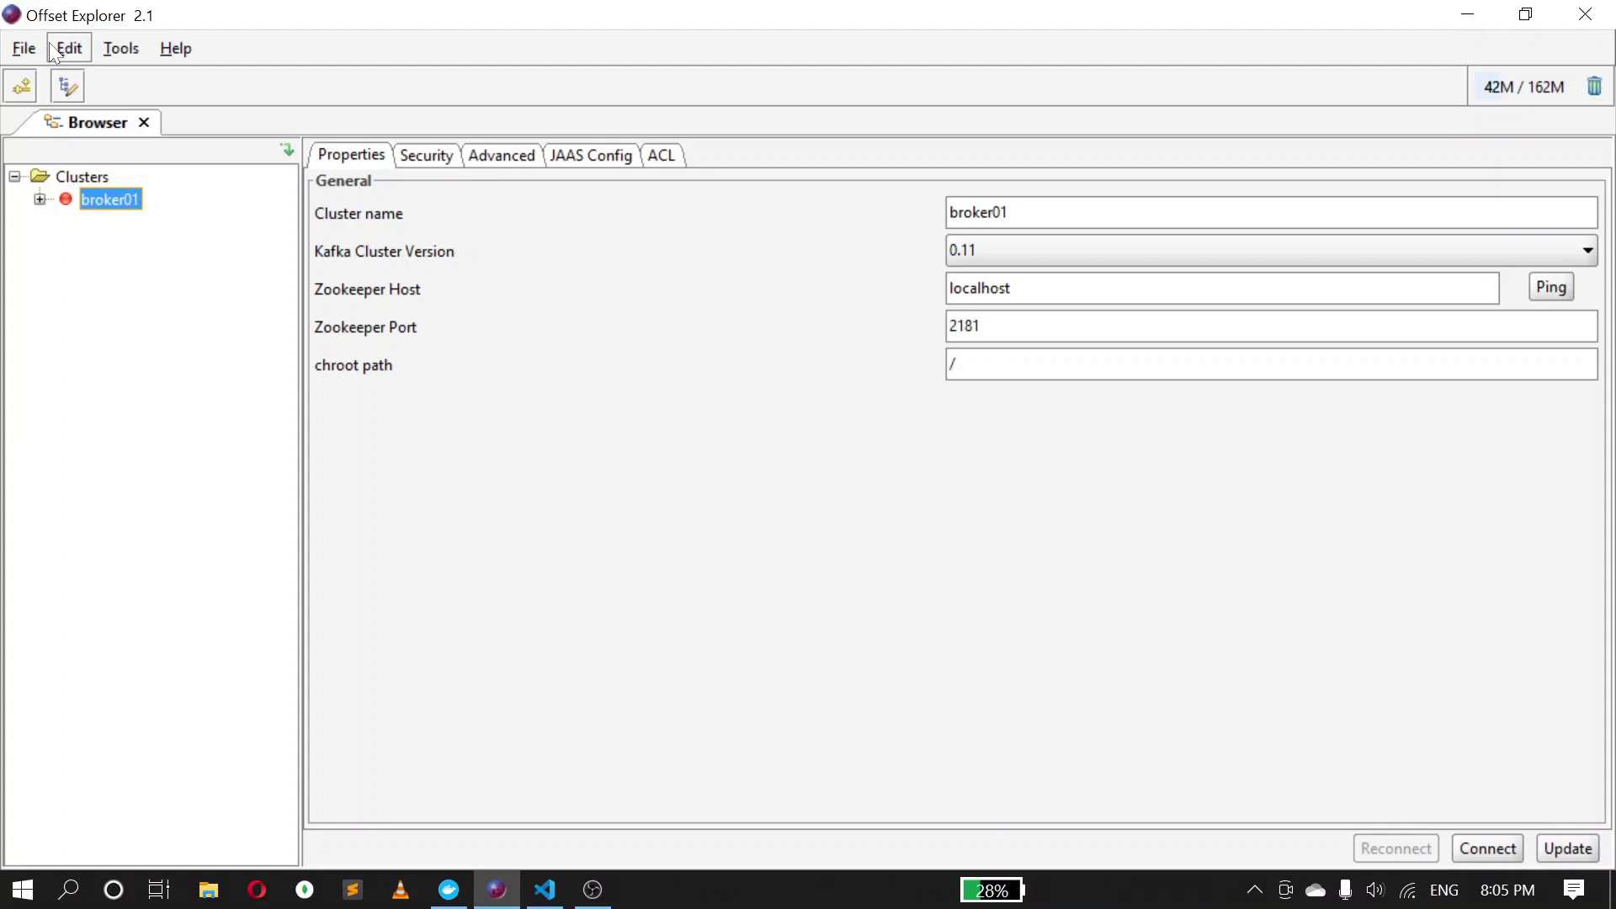
pyautogui.click(70, 176)
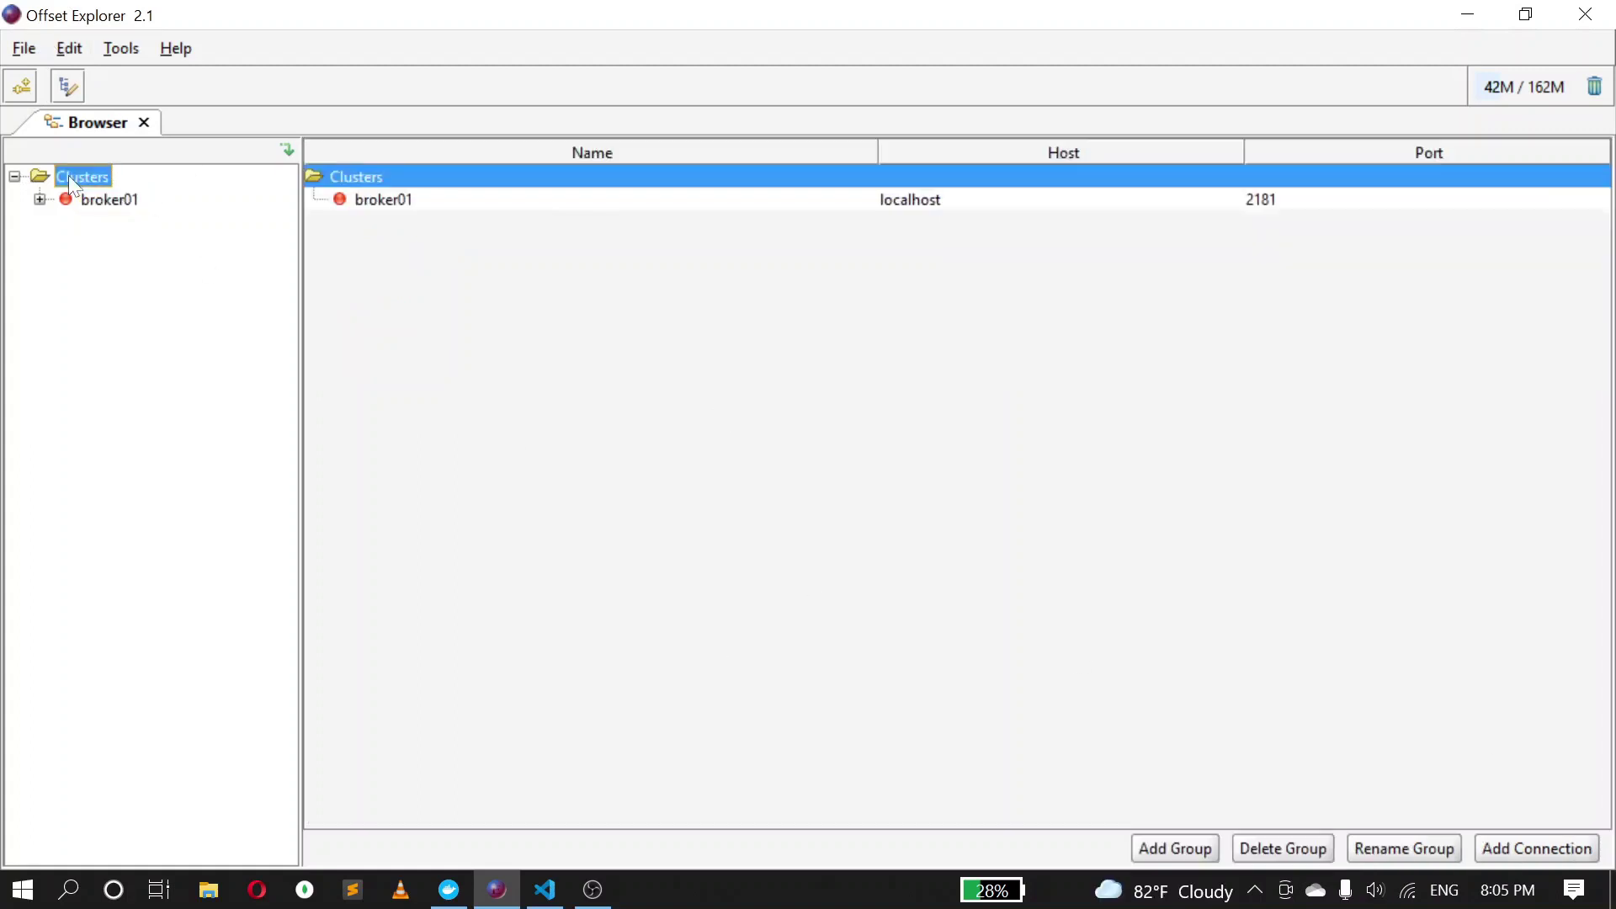
# Start a new cluster connection named kafka and ping Zookeeper on localhost:2181.
pyautogui.click(1510, 847)
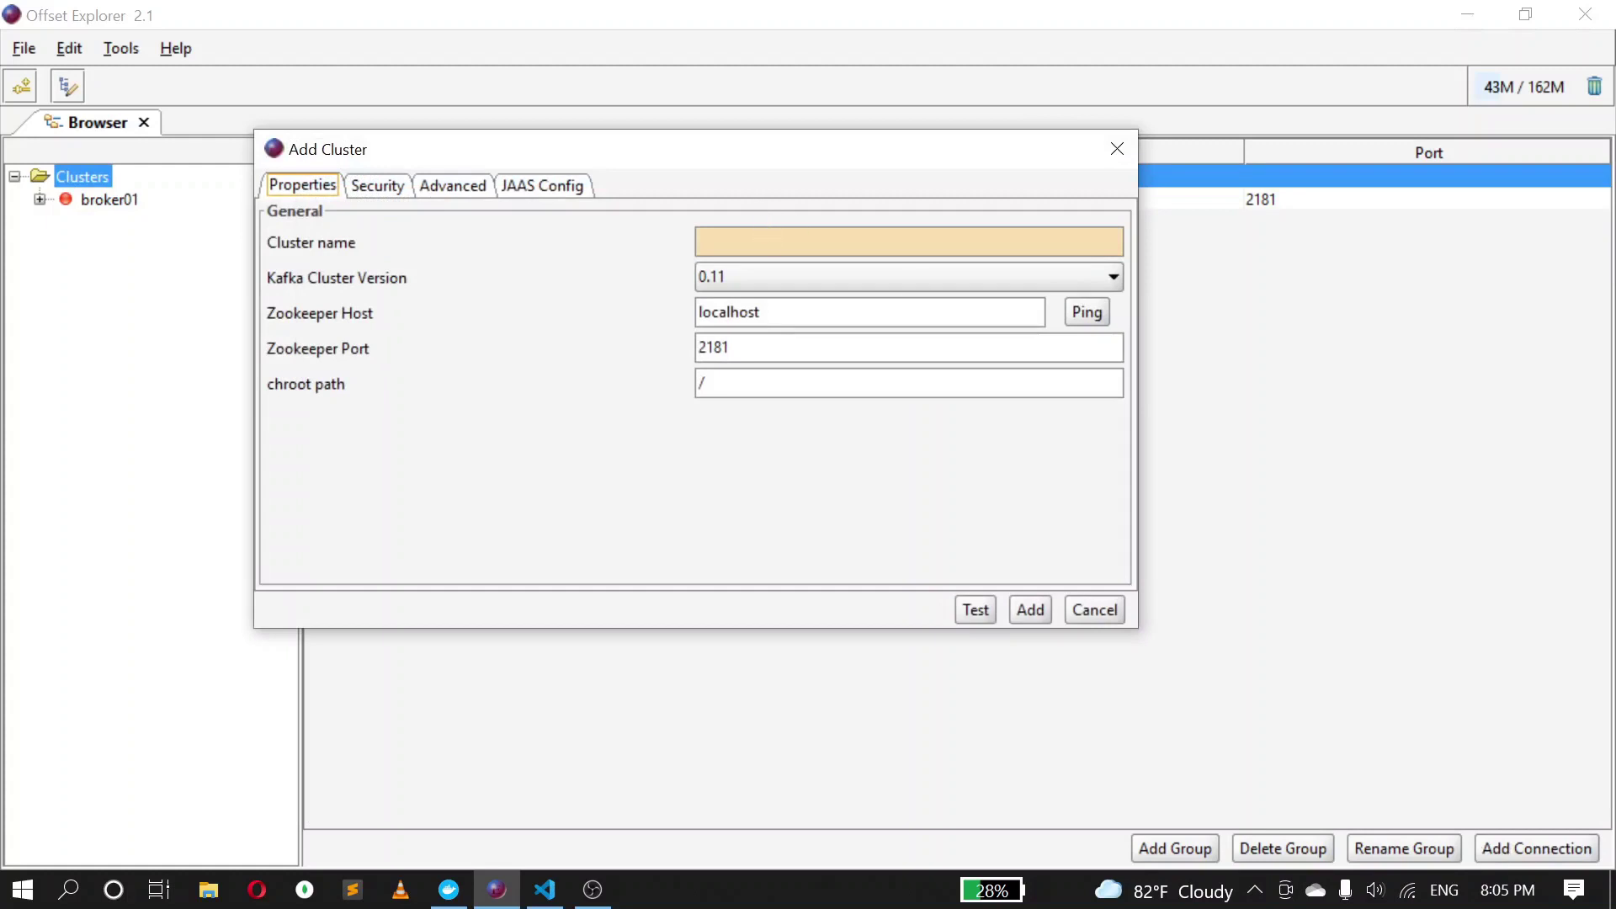
pyautogui.write('kafka')
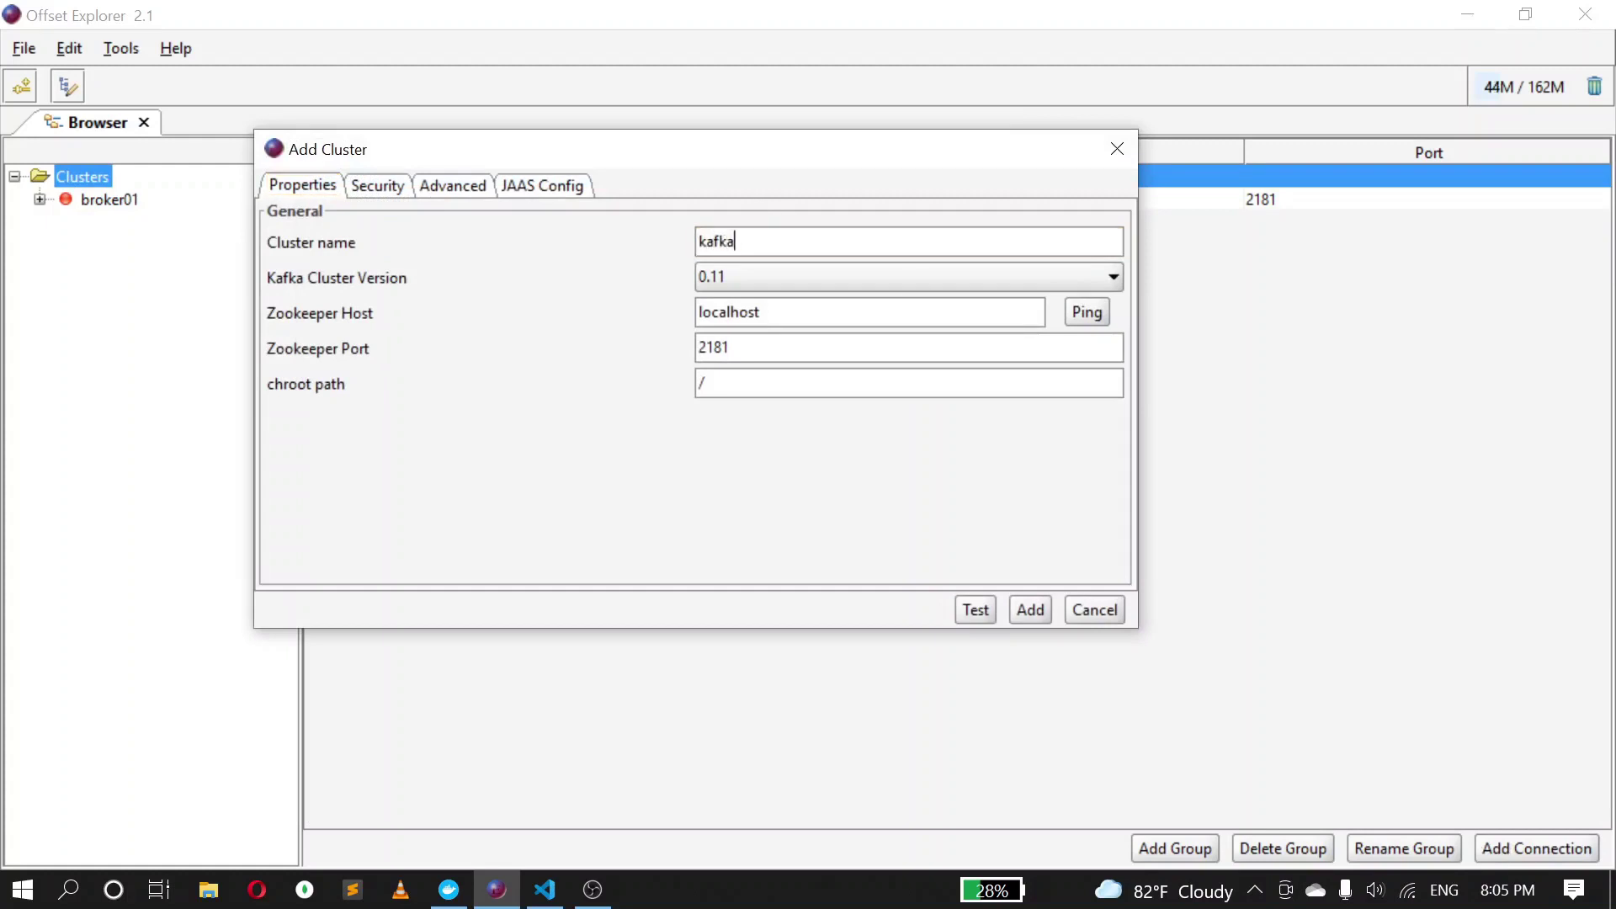
pyautogui.doubleClick(728, 347)
pyautogui.click(1083, 316)
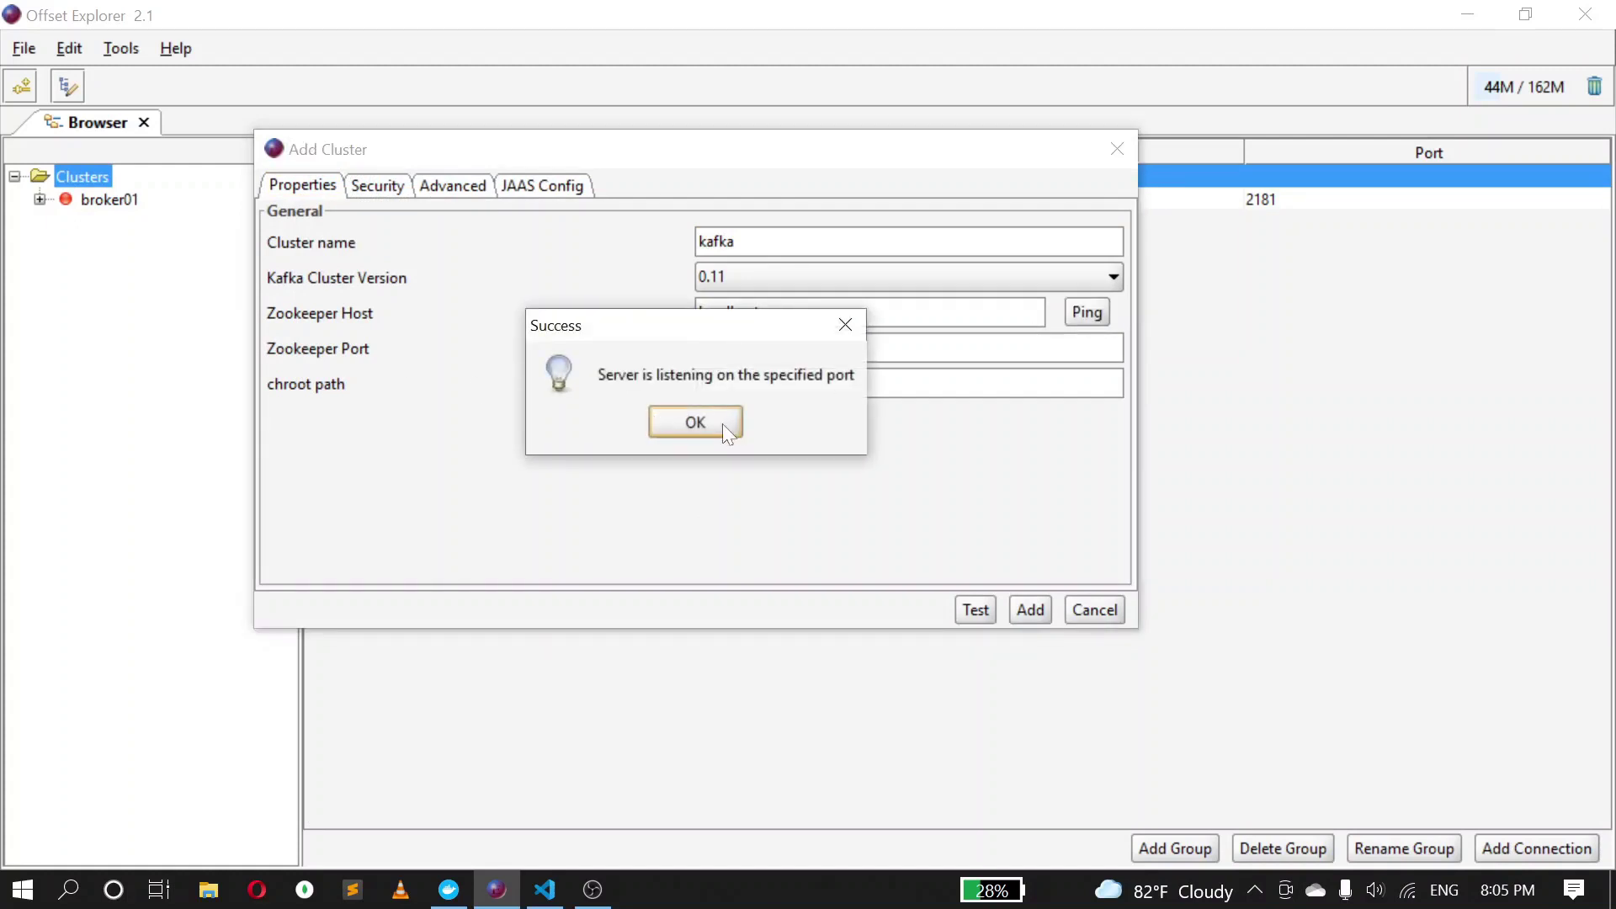
pyautogui.click(722, 423)
# Keep Plaintext security and set the bootstrap servers to localhost:9092.
pyautogui.click(375, 190)
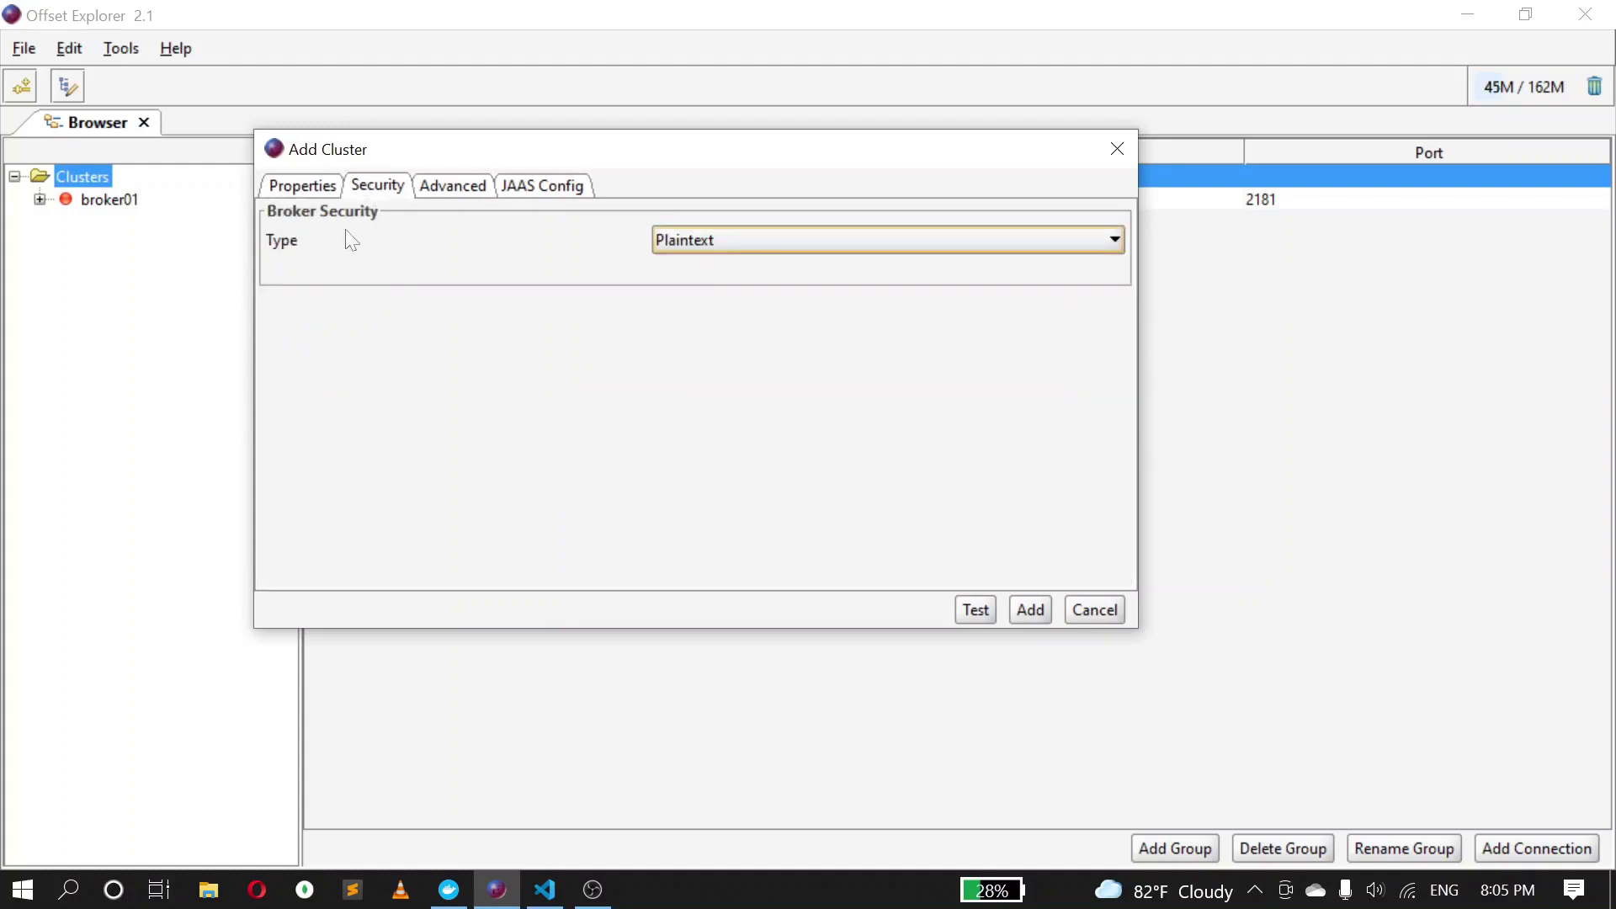
pyautogui.click(756, 242)
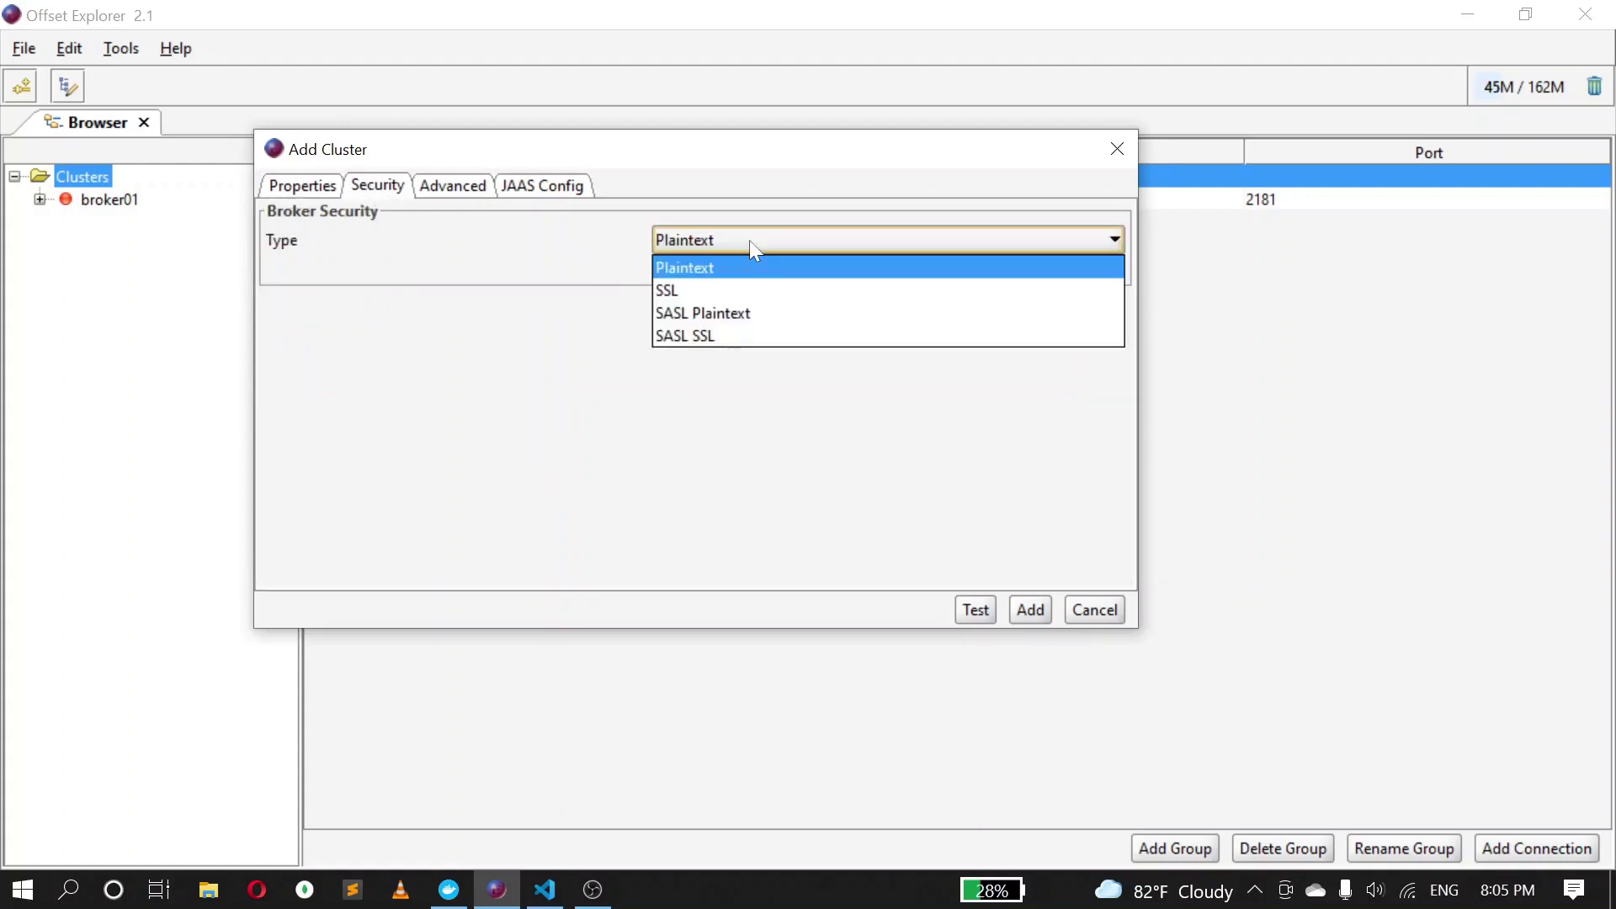
pyautogui.click(700, 265)
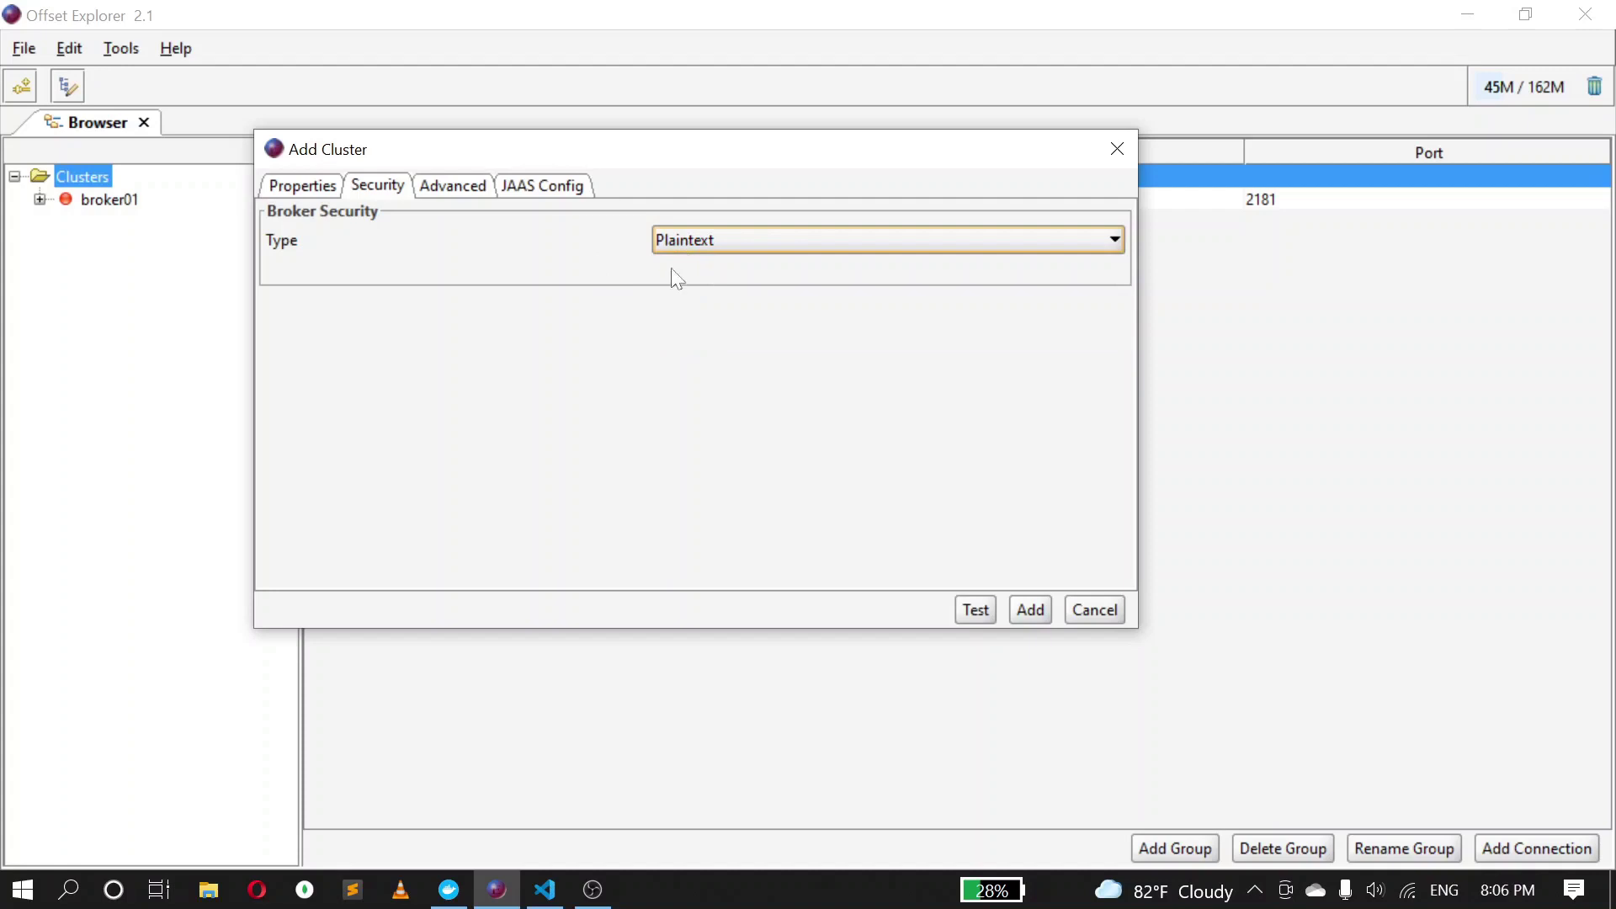
pyautogui.click(451, 187)
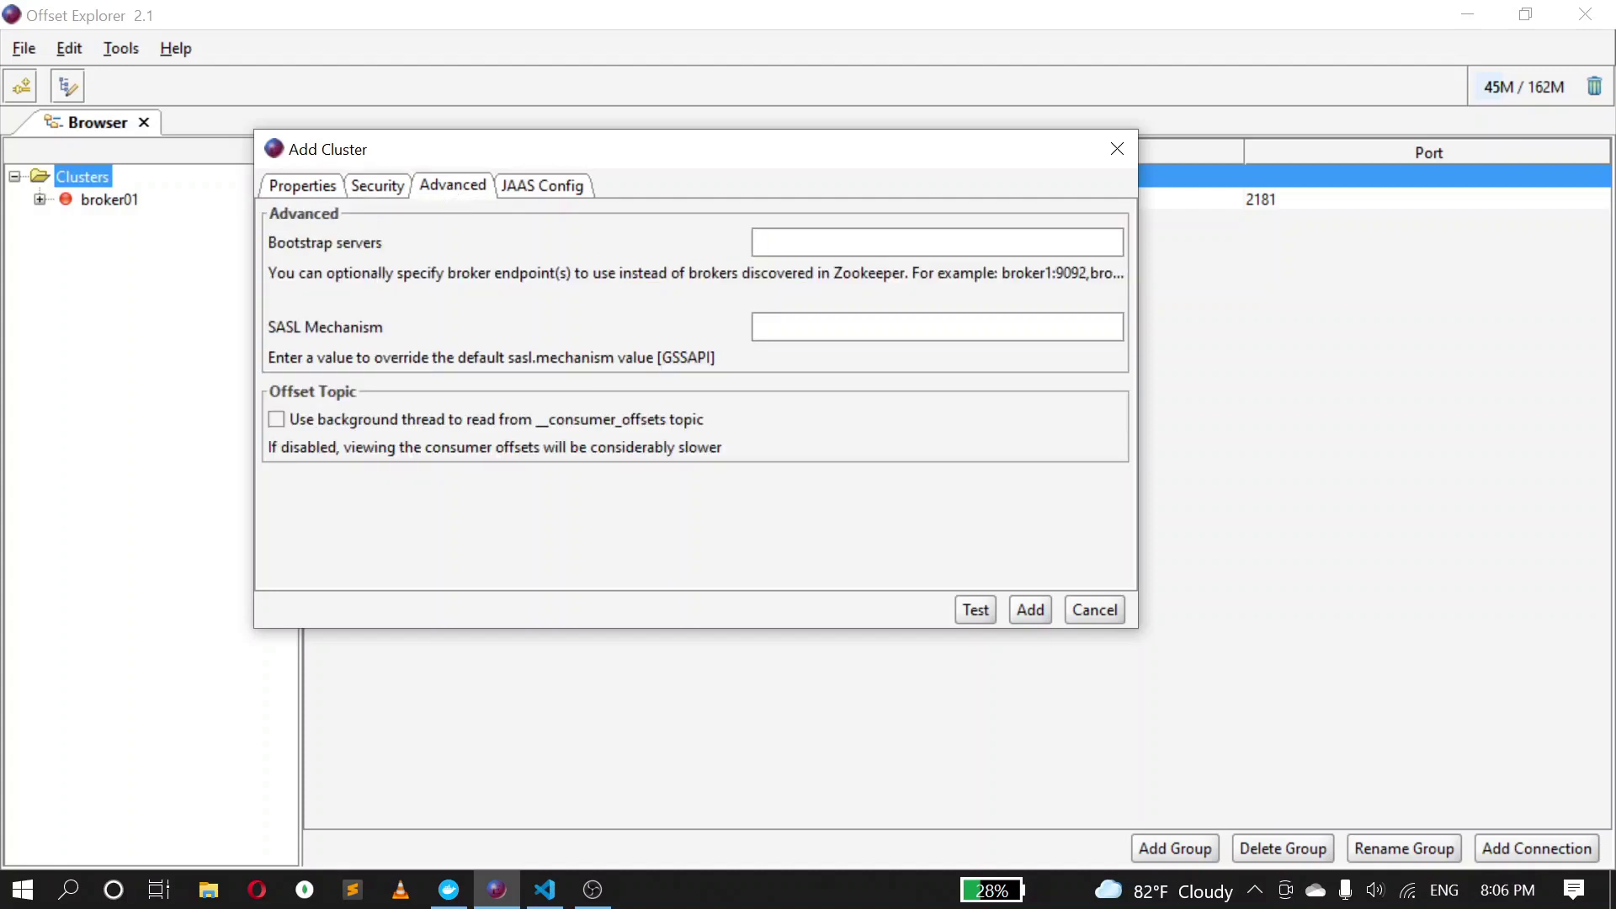
pyautogui.write('l')
pyautogui.write('ocalhost')
pyautogui.write(':9090')
pyautogui.press('BackSpace')
pyautogui.write('2')
# Save and connect the kafka cluster, then load the five messages in topic test.
pyautogui.click(1023, 614)
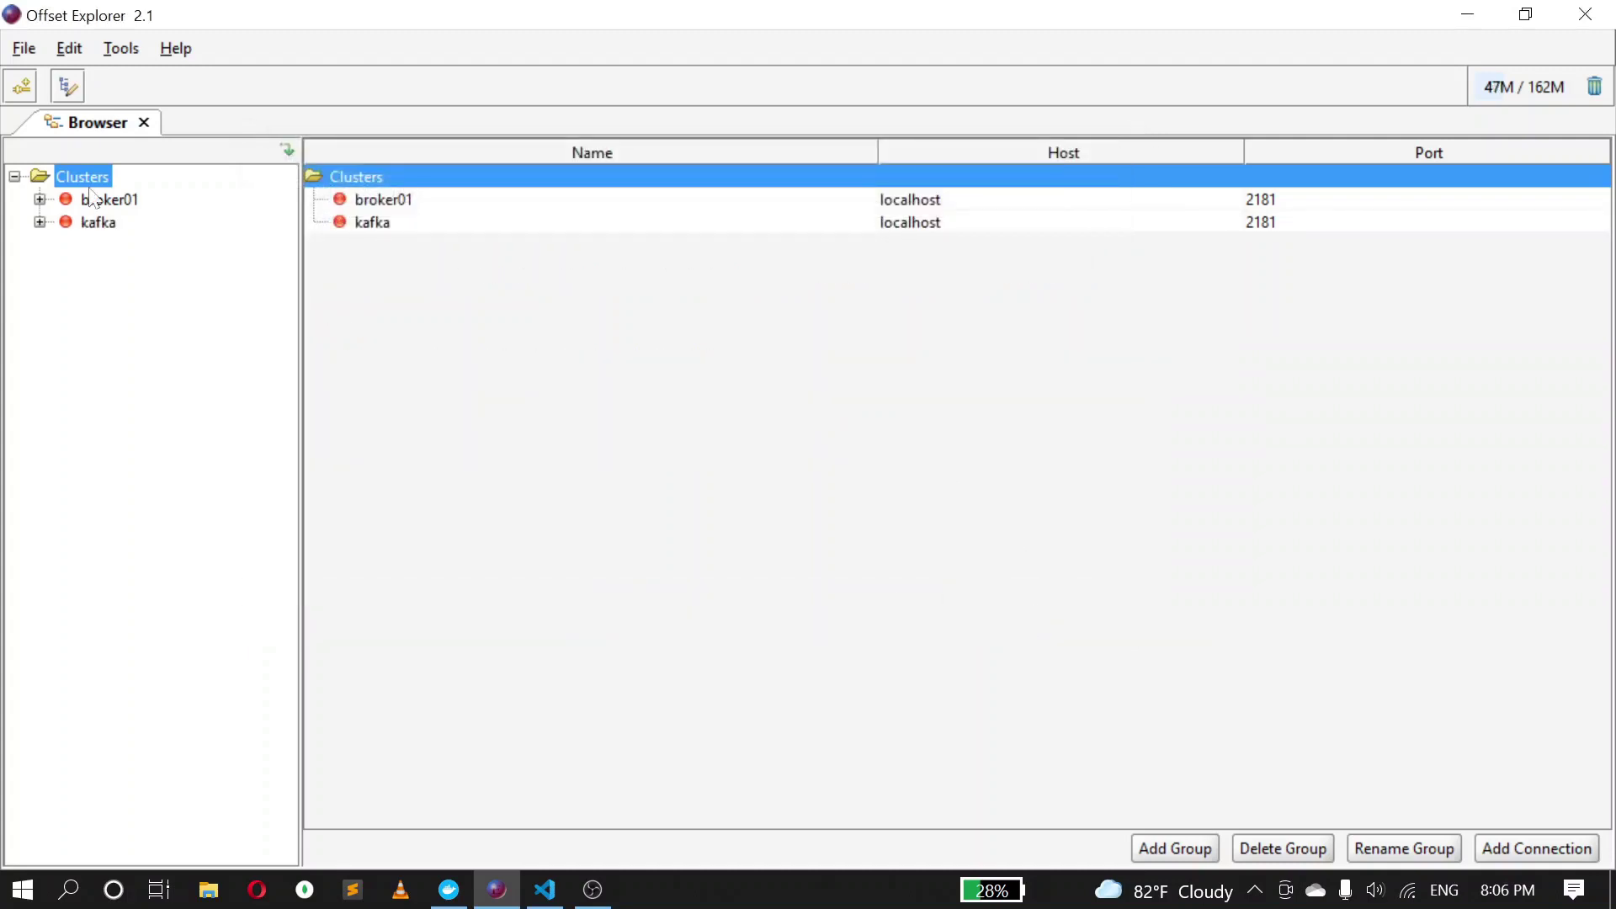
pyautogui.click(39, 222)
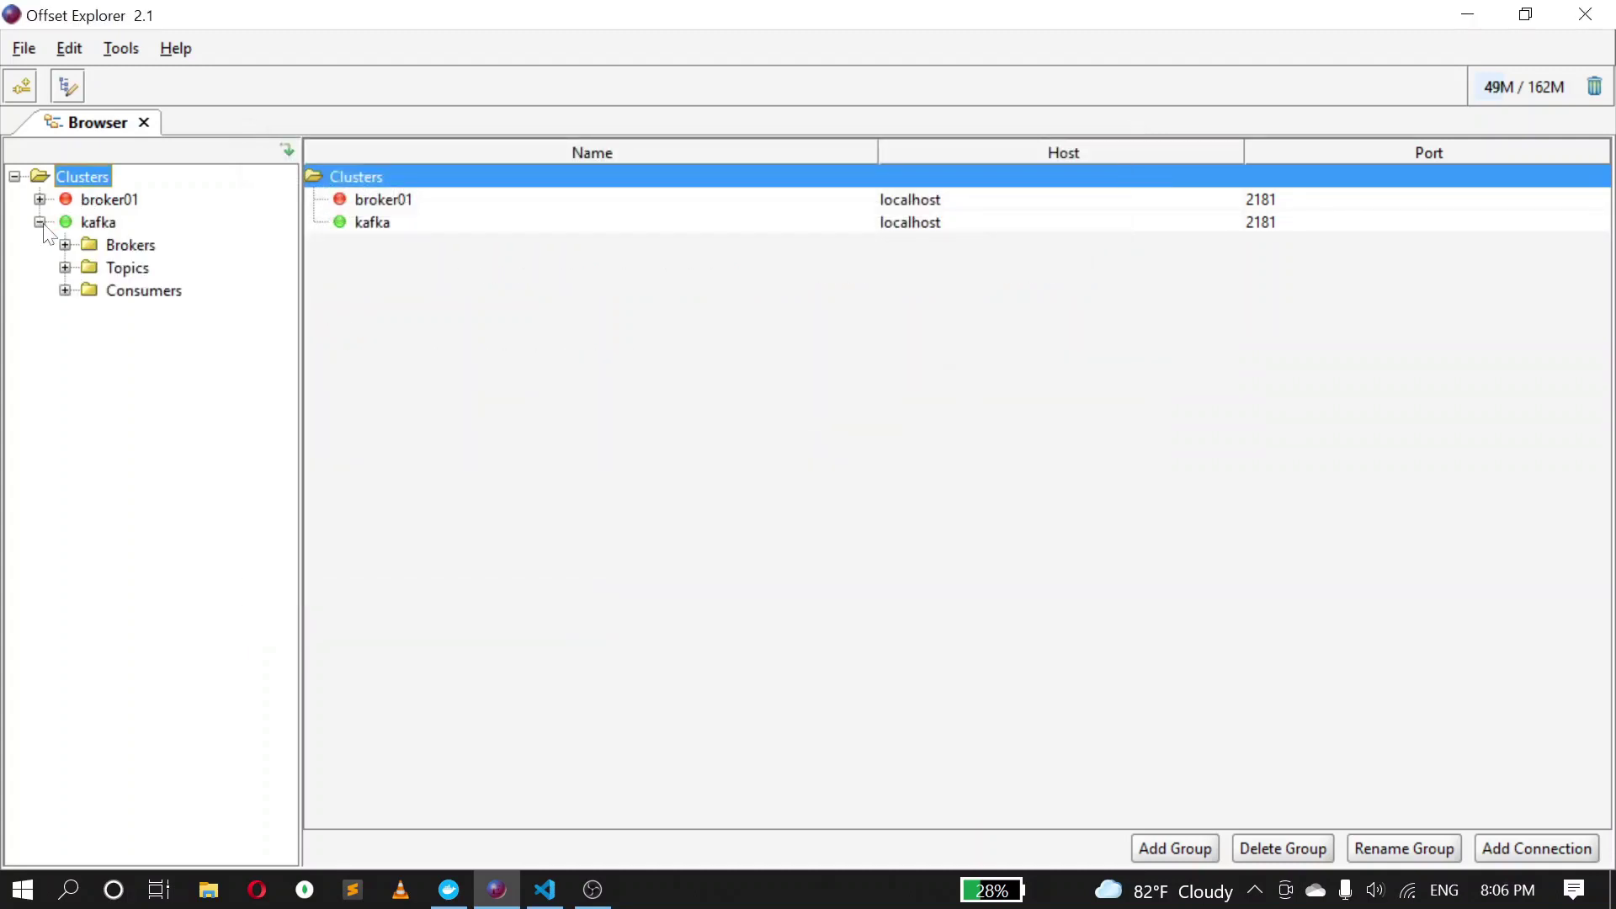
pyautogui.click(89, 222)
pyautogui.click(67, 268)
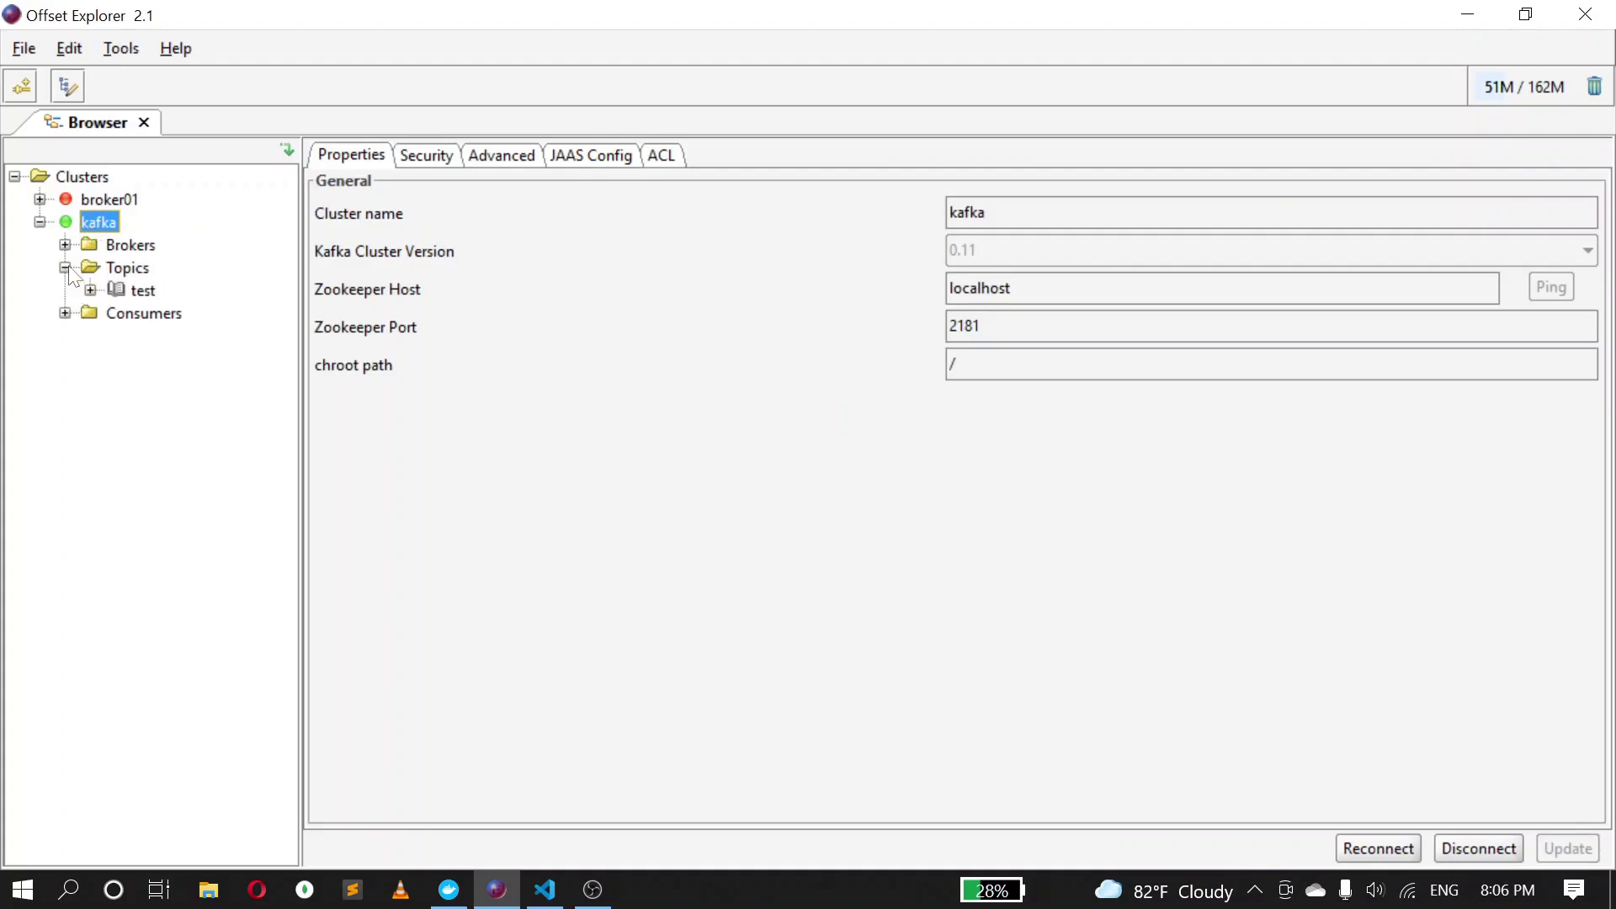
pyautogui.click(143, 288)
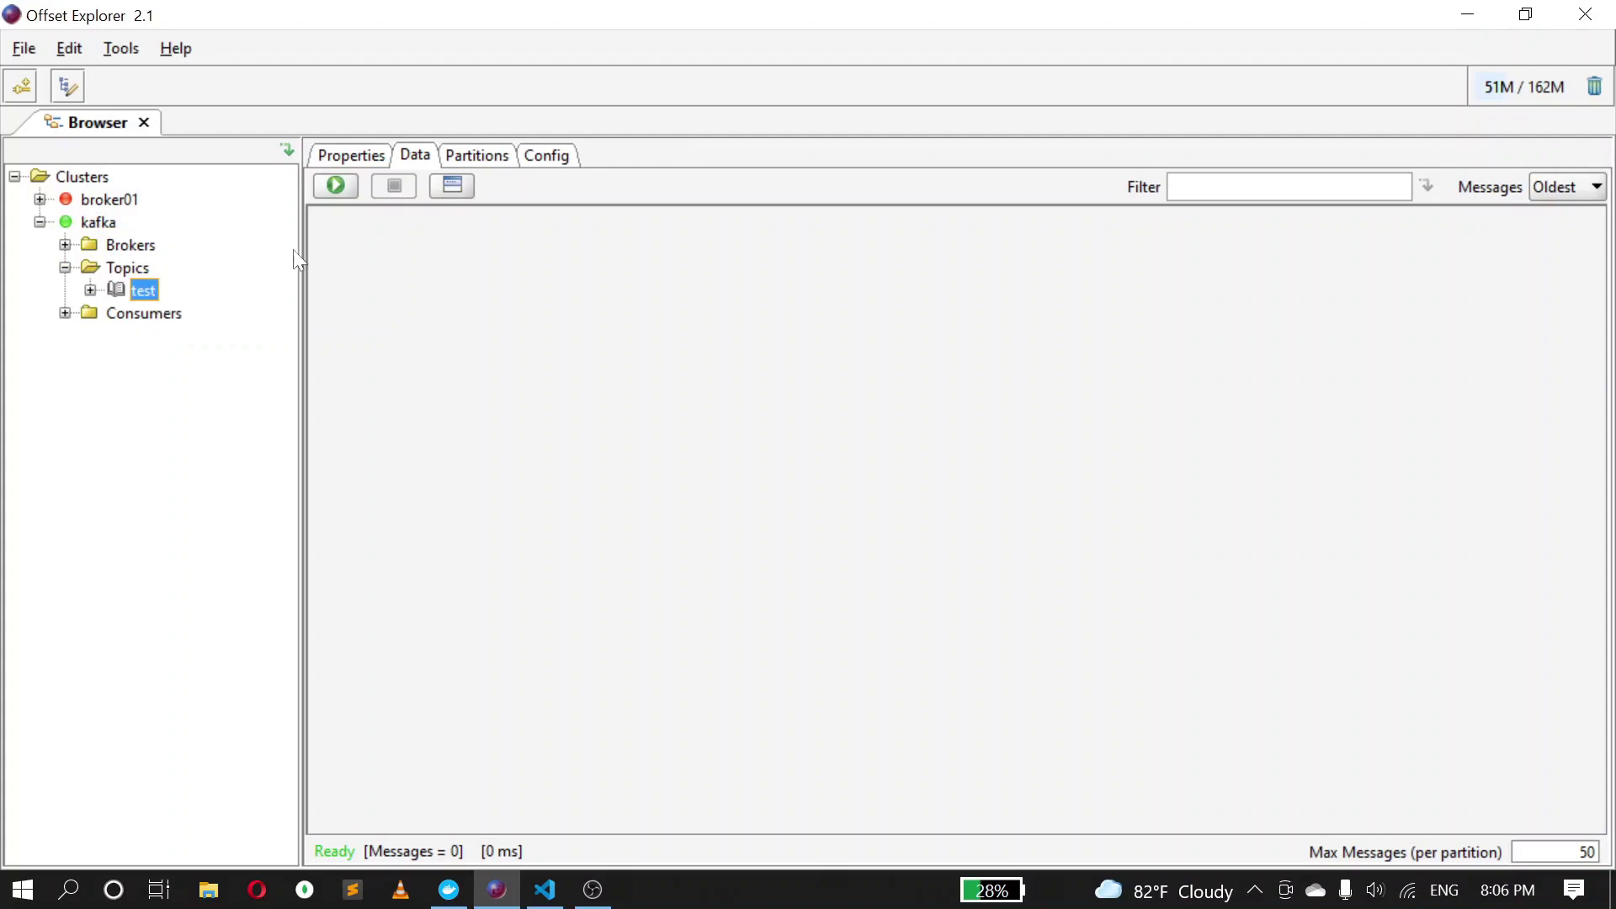
pyautogui.click(331, 187)
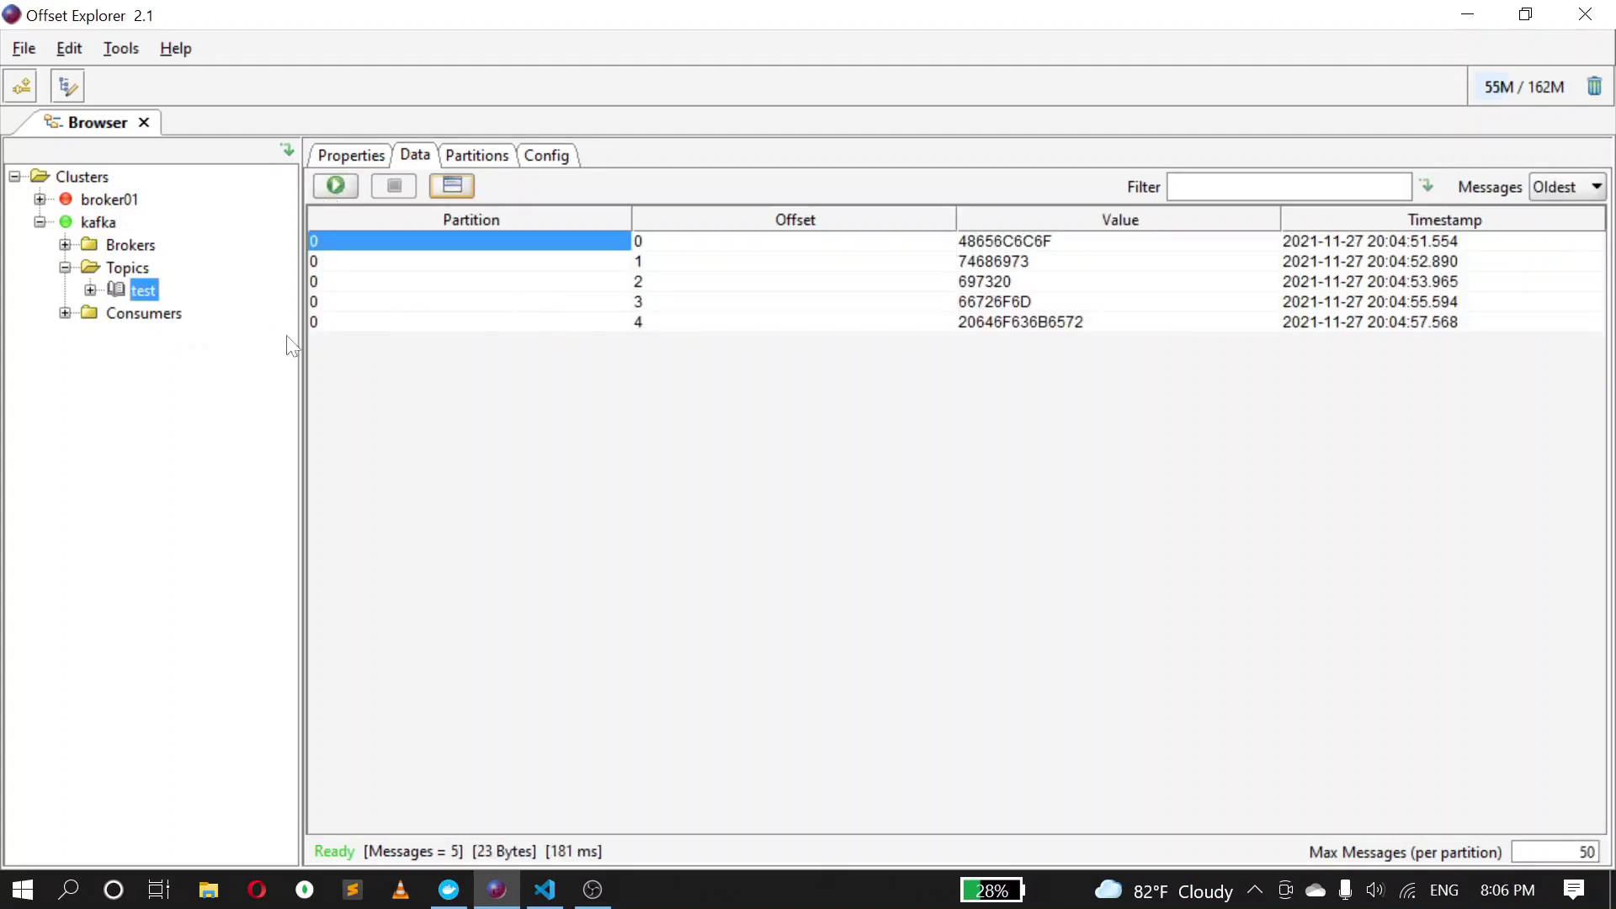
# View broker localhost:9092's details and expand the kafka cluster's consumers.
pyautogui.click(65, 246)
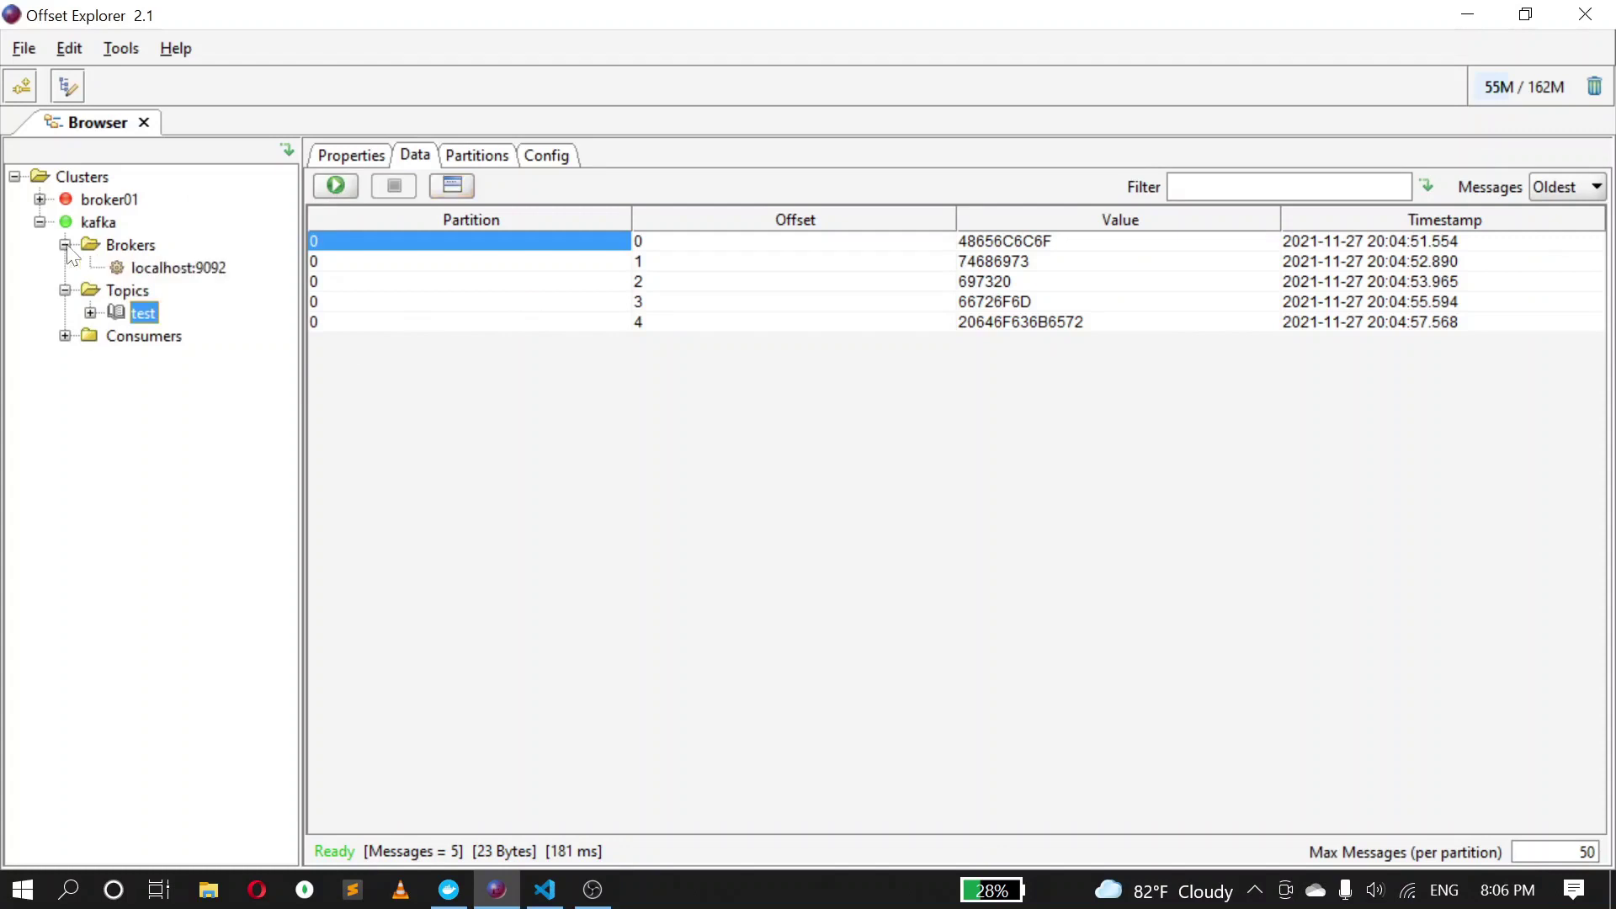
pyautogui.click(180, 271)
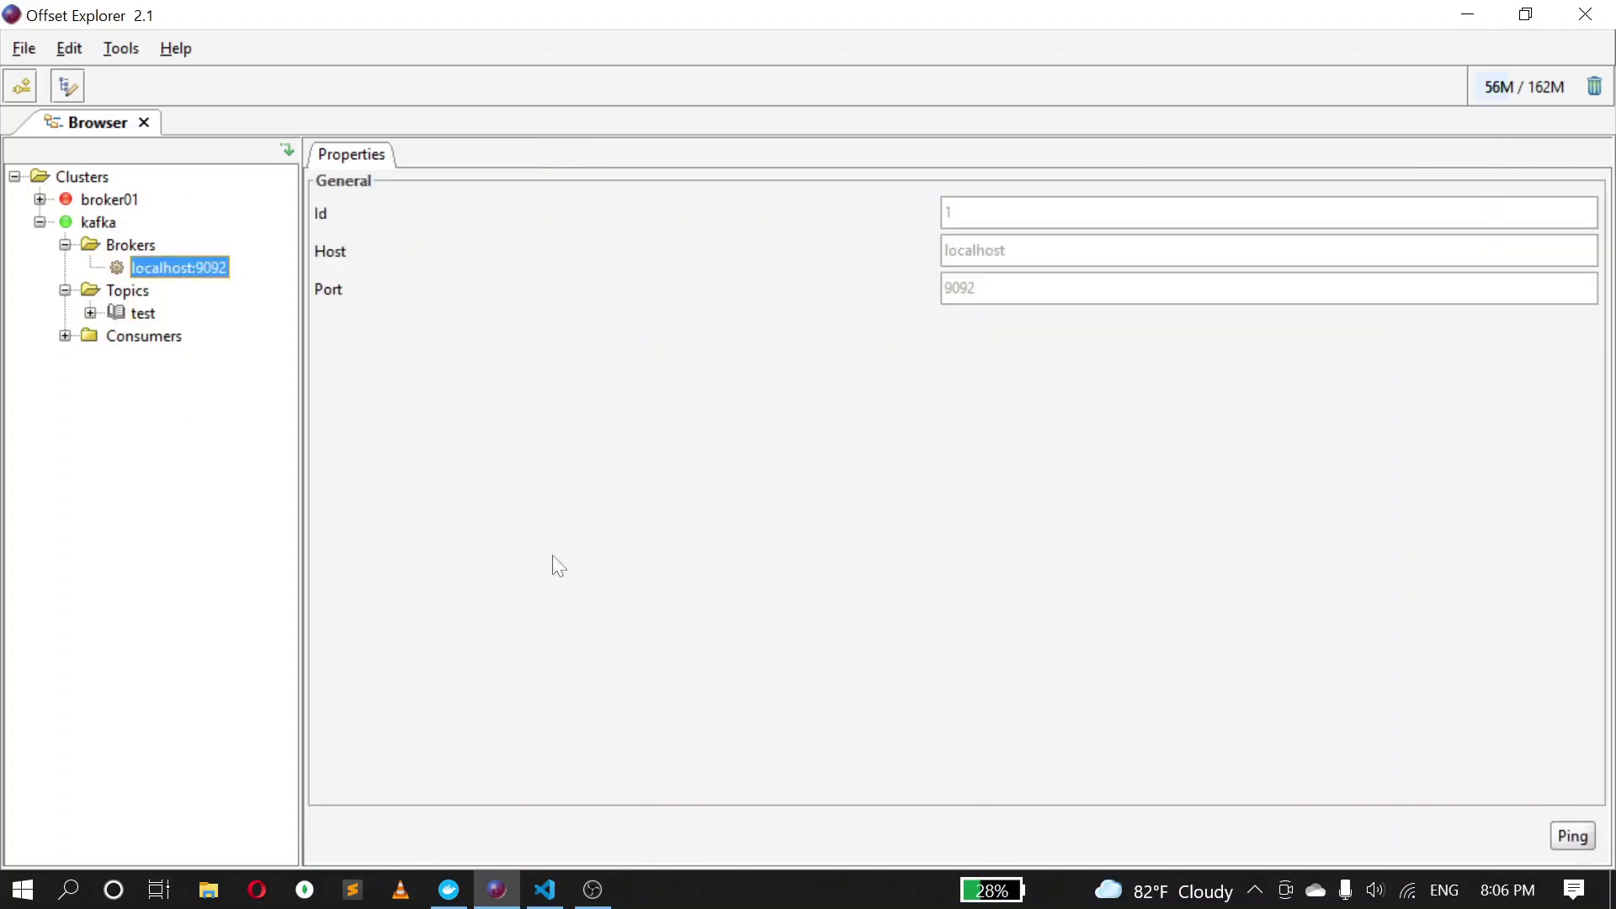
pyautogui.click(64, 334)
pyautogui.hotkey('alt', 'Tab')
pyautogui.press('Tab')
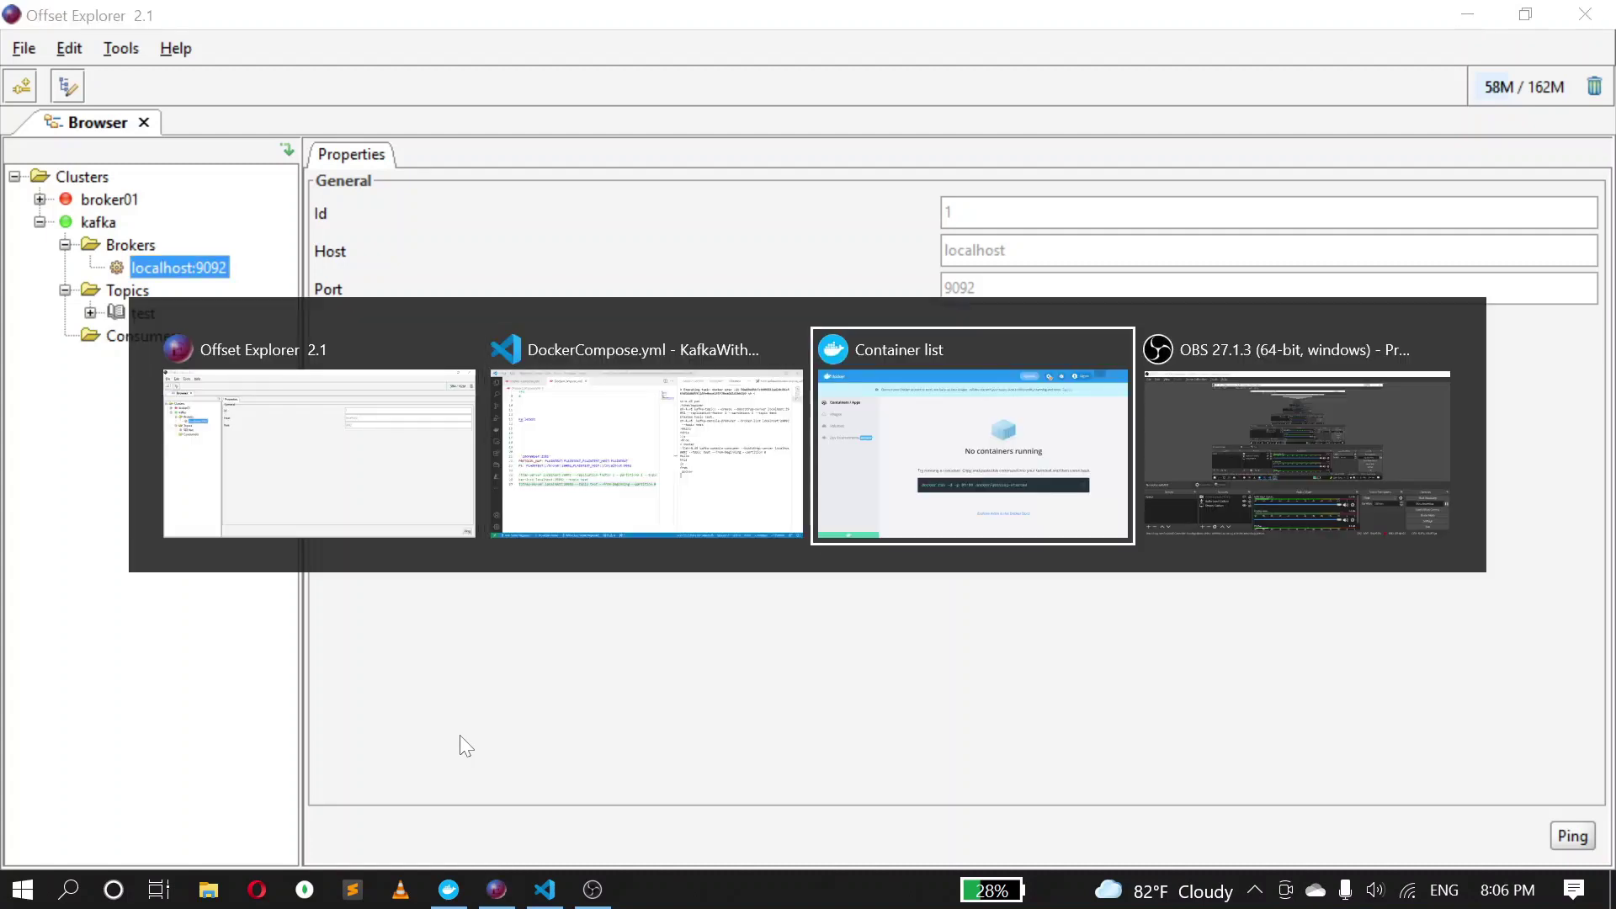